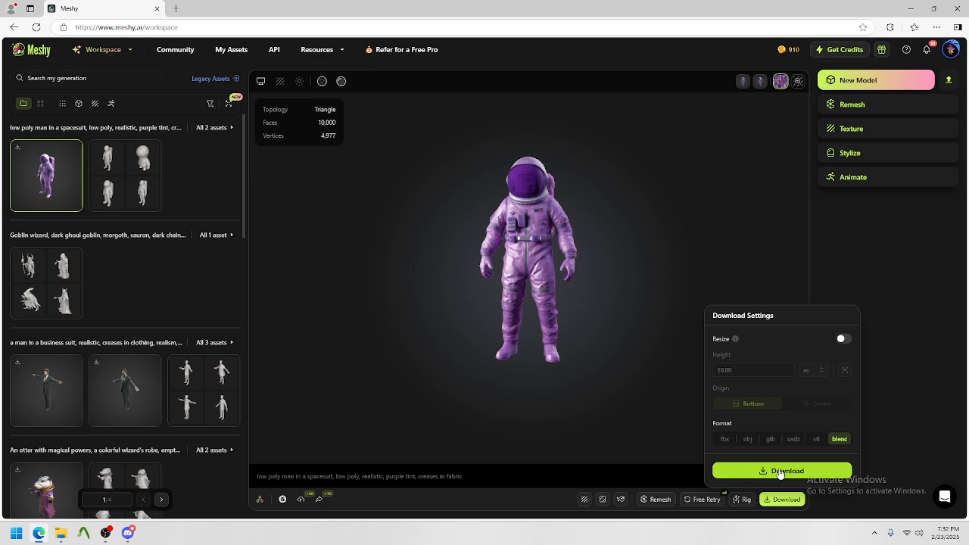
# Step: Download the purple astronaut model in blend format and put the file into the man_in_suit folder
pyautogui.click(780, 472)
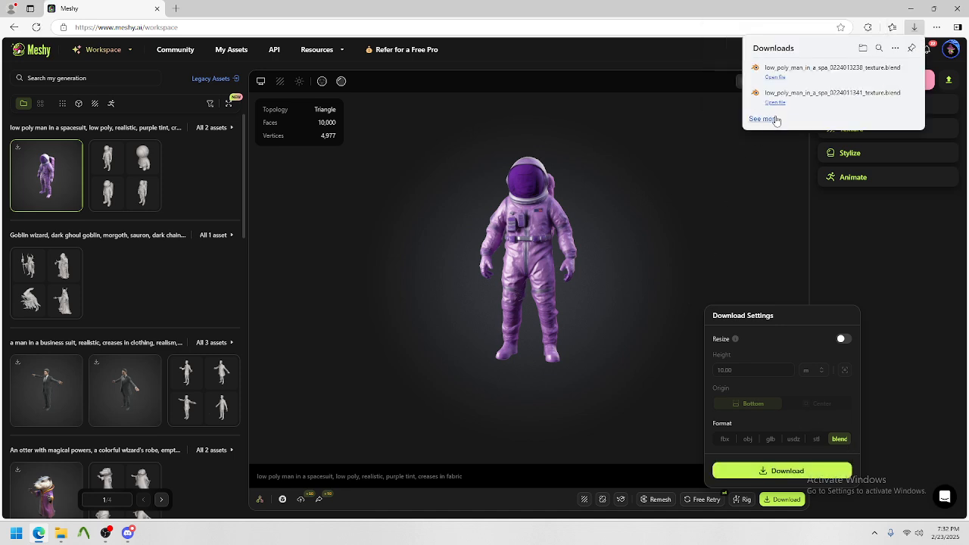
pyautogui.moveTo(60, 533)
pyautogui.click(94, 483)
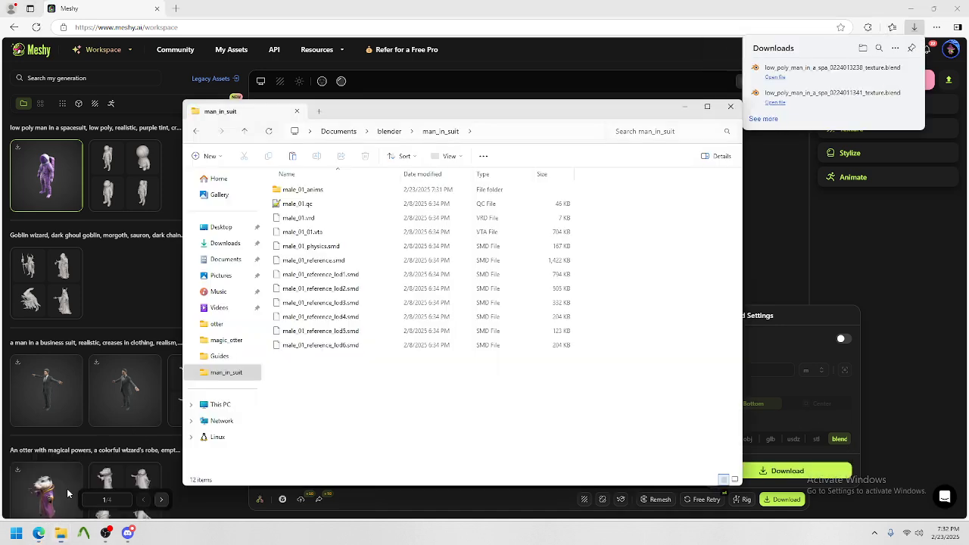
pyautogui.moveTo(789, 80); pyautogui.dragTo(428, 372)
pyautogui.click(330, 362)
pyautogui.click(330, 363)
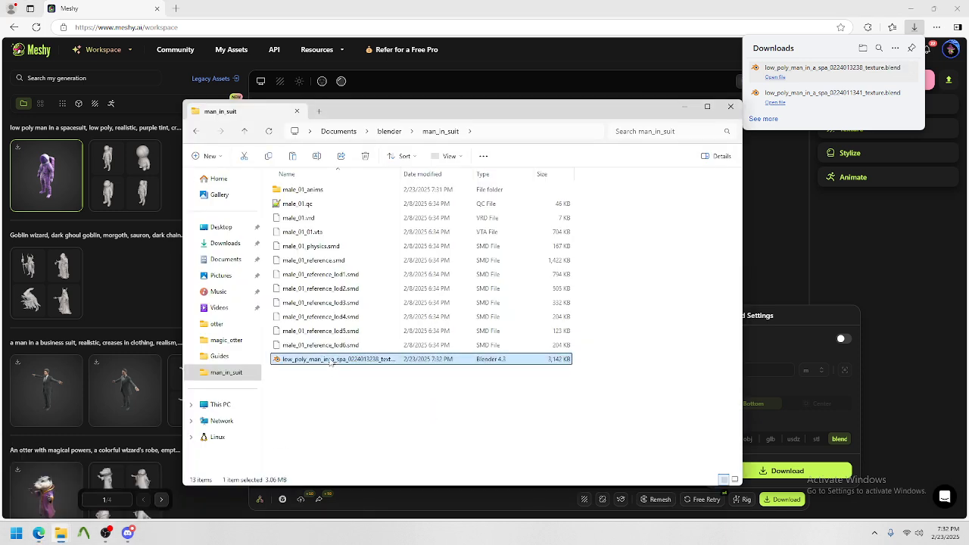
# Step: Open the downloaded astronaut blend file from the man_in_suit folder in Blender and show it with material preview shading
pyautogui.click(342, 348)
pyautogui.moveTo(616, 346); pyautogui.dragTo(325, 180)
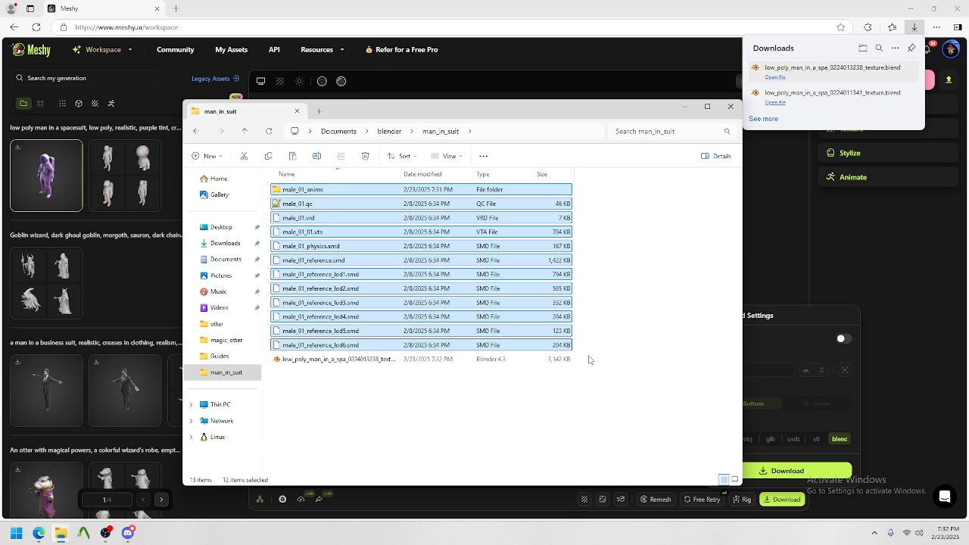
pyautogui.click(320, 394)
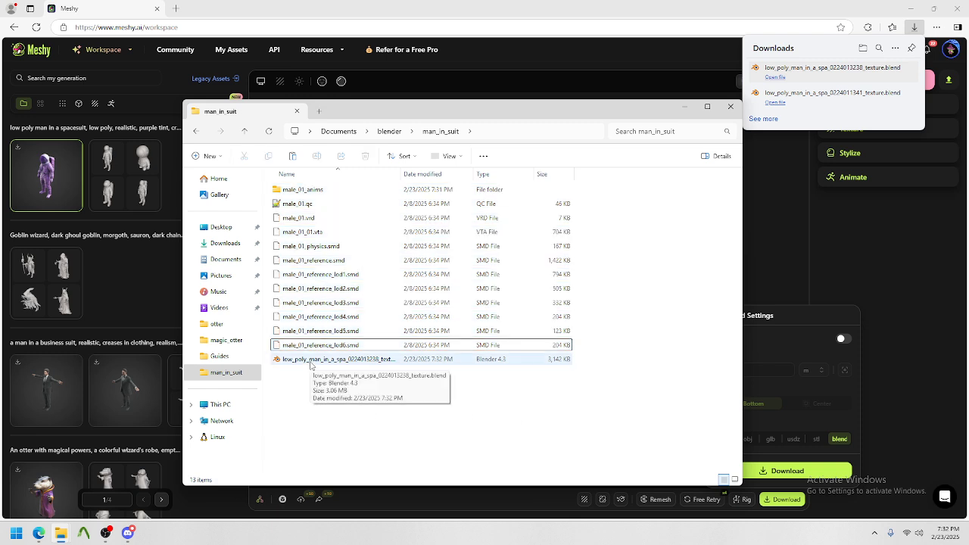
pyautogui.doubleClick(310, 362)
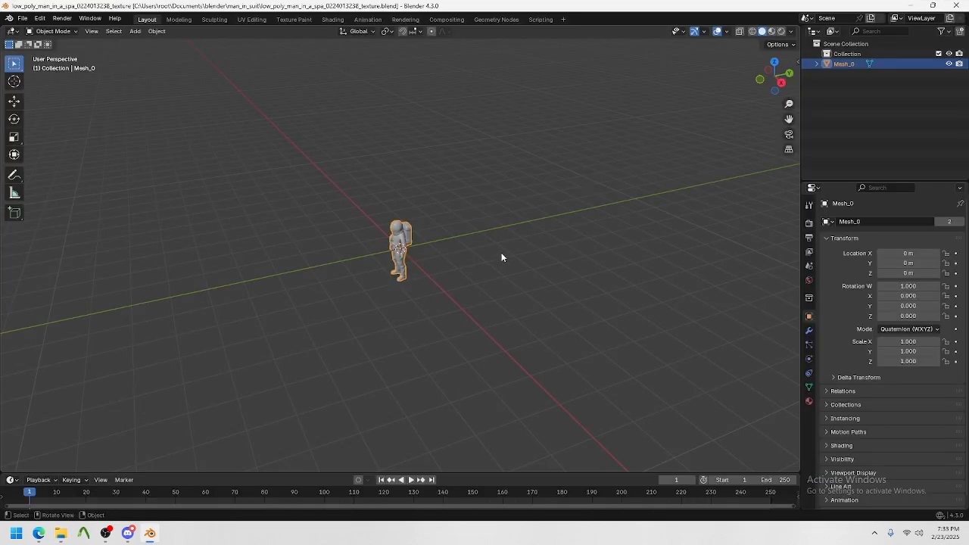
pyautogui.click(772, 31)
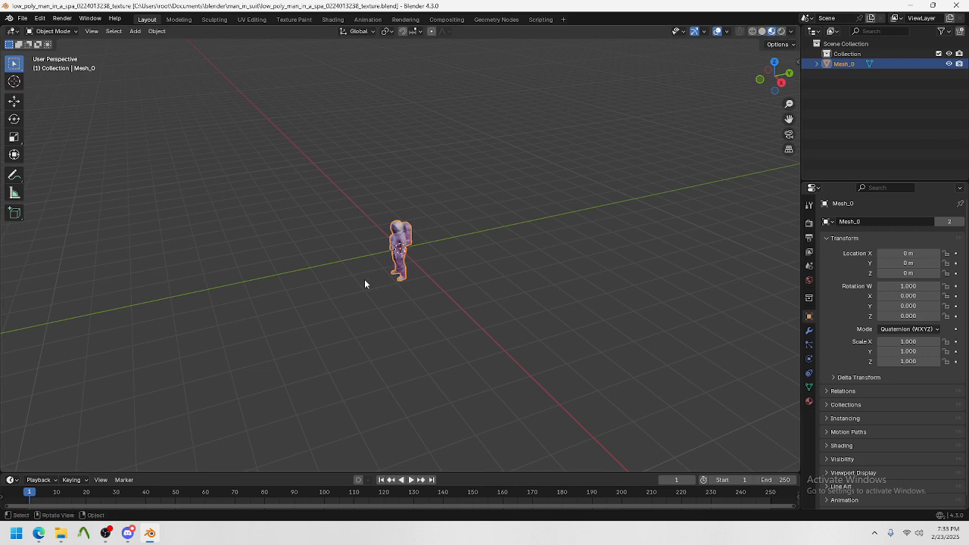
# Step: Raise the astronaut about 0.97 m along Z so its feet stand on the grid floor
pyautogui.moveTo(515, 250)
pyautogui.mouseDown(button='middle')
pyautogui.moveTo(573, 250)
pyautogui.moveTo(513, 229)
pyautogui.moveTo(528, 218)
pyautogui.mouseUp(button='middle')
pyautogui.scroll(5, 573, 250)
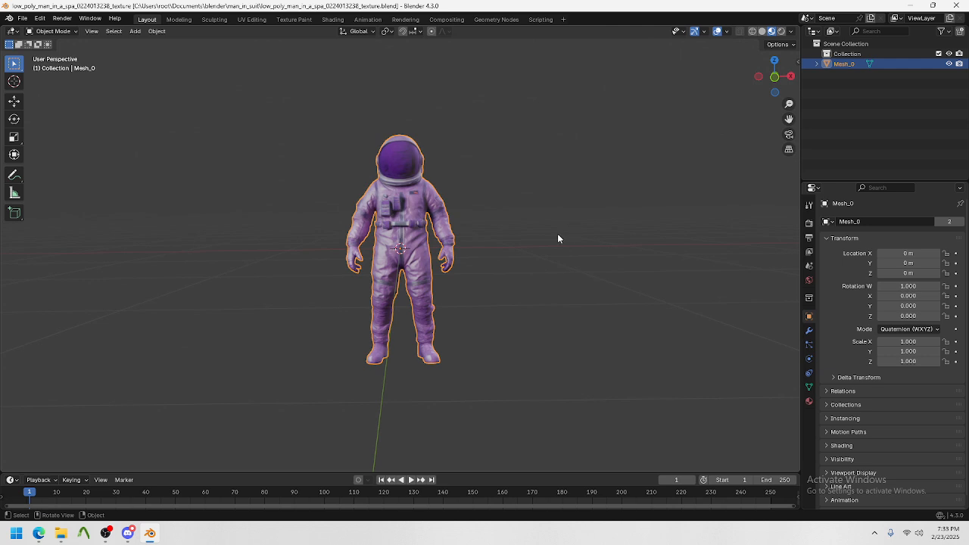
pyautogui.press('g')
pyautogui.press('z')
pyautogui.click(584, 124)
# Step: Set the astronaut's origin to the 3D cursor
pyautogui.moveTo(561, 218); pyautogui.dragTo(439, 329, button='middle')
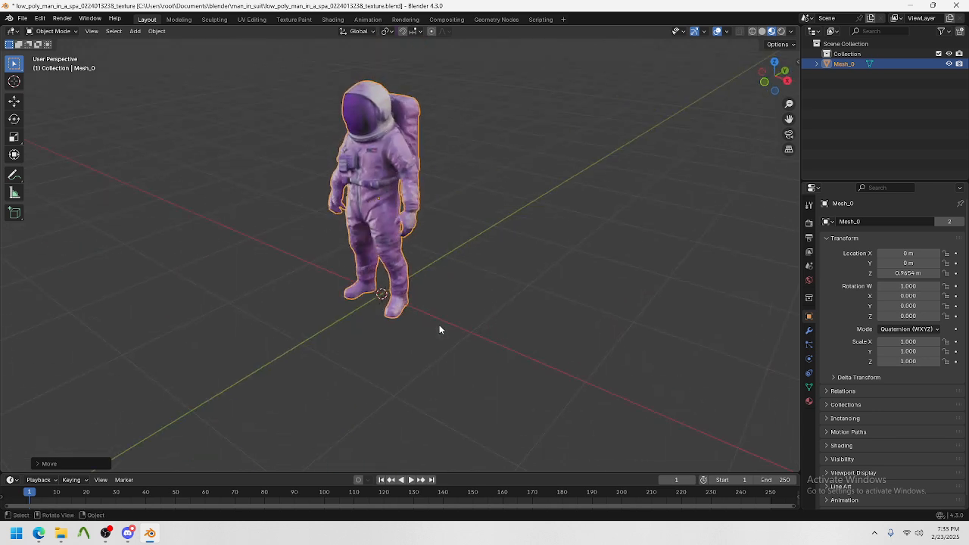
pyautogui.click(156, 31)
pyautogui.moveTo(200, 54)
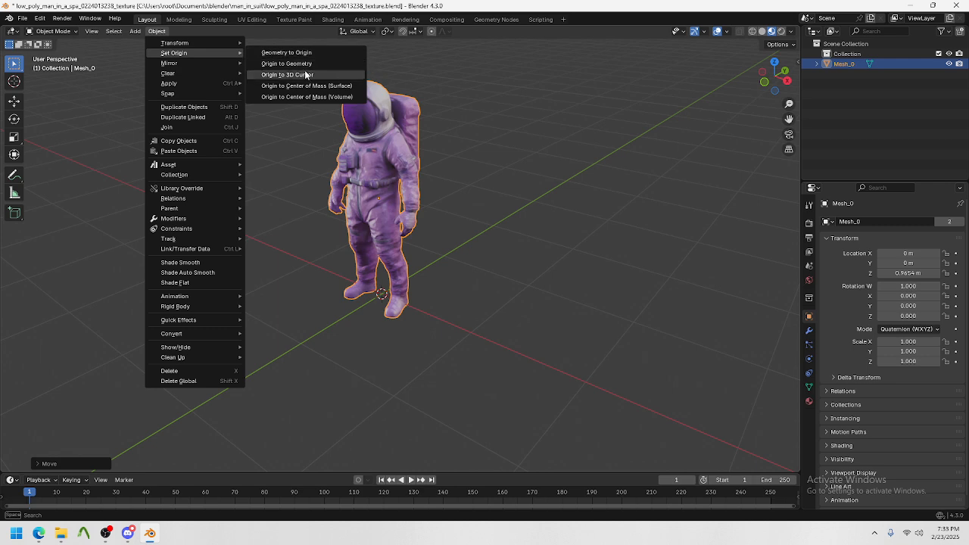
pyautogui.click(307, 75)
pyautogui.moveTo(360, 106); pyautogui.dragTo(350, 180, button='middle')
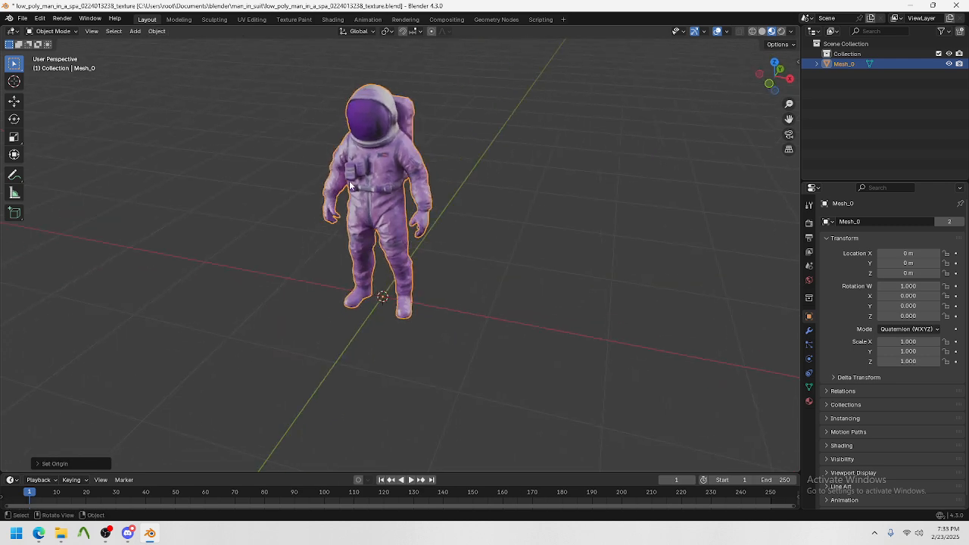
# Step: Import male_01_reference.smd from the man_in_suit folder as a Source engine model
pyautogui.click(23, 18)
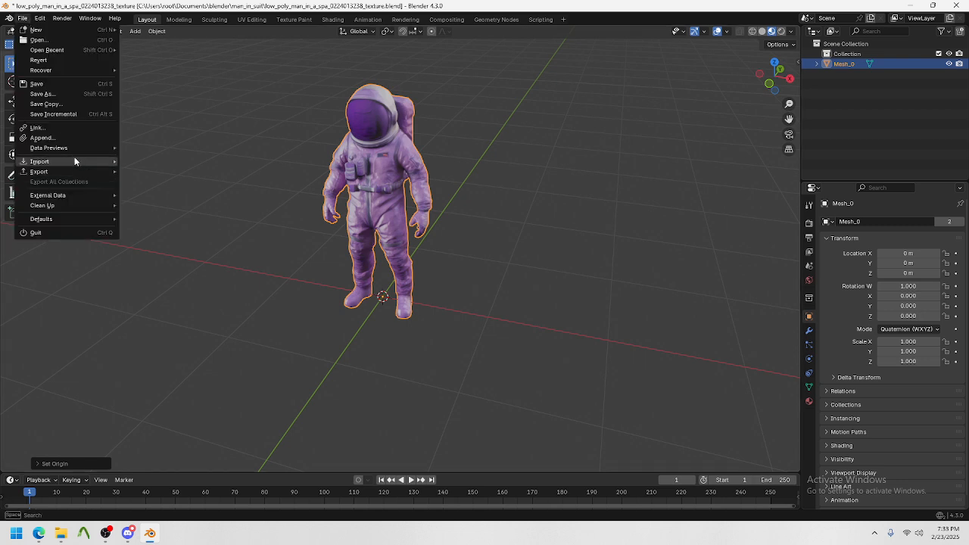
pyautogui.moveTo(106, 161)
pyautogui.click(198, 266)
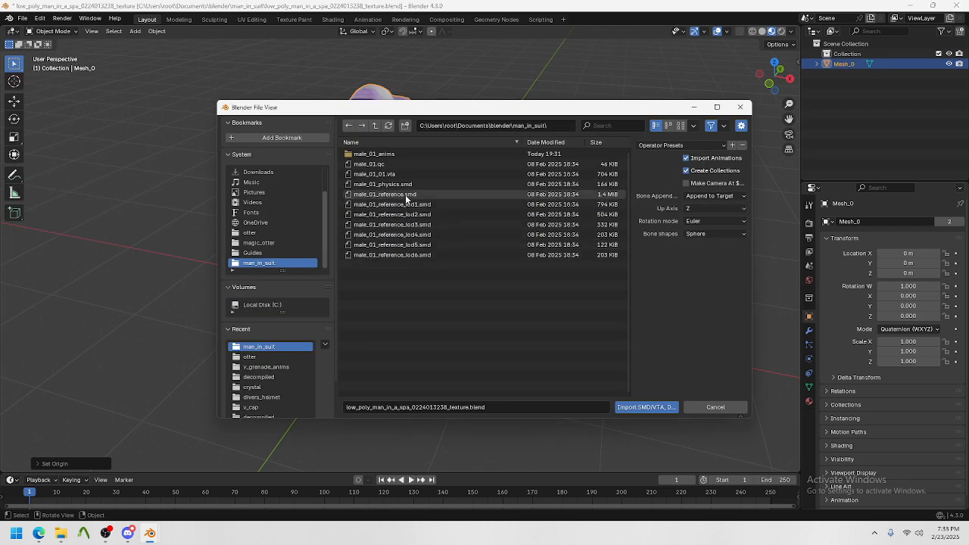
pyautogui.click(401, 194)
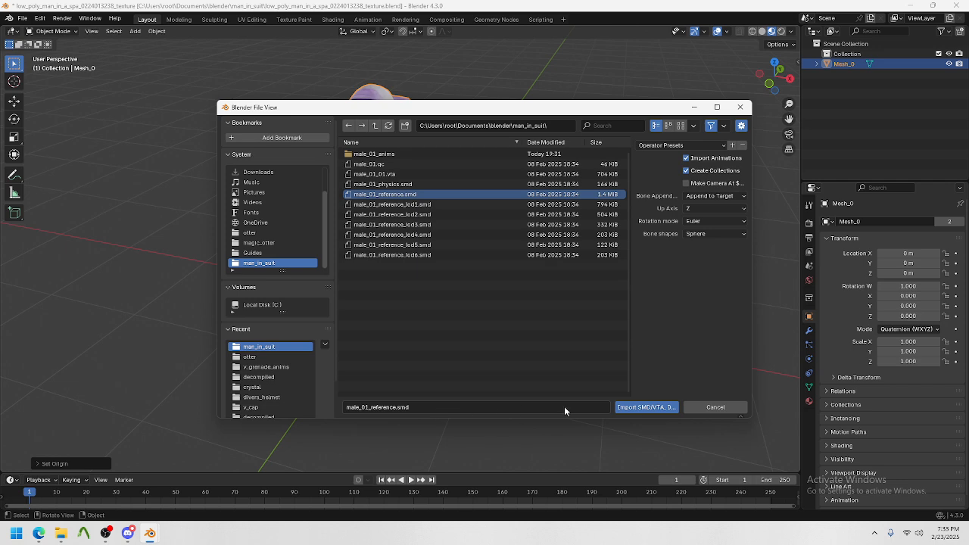
pyautogui.click(628, 408)
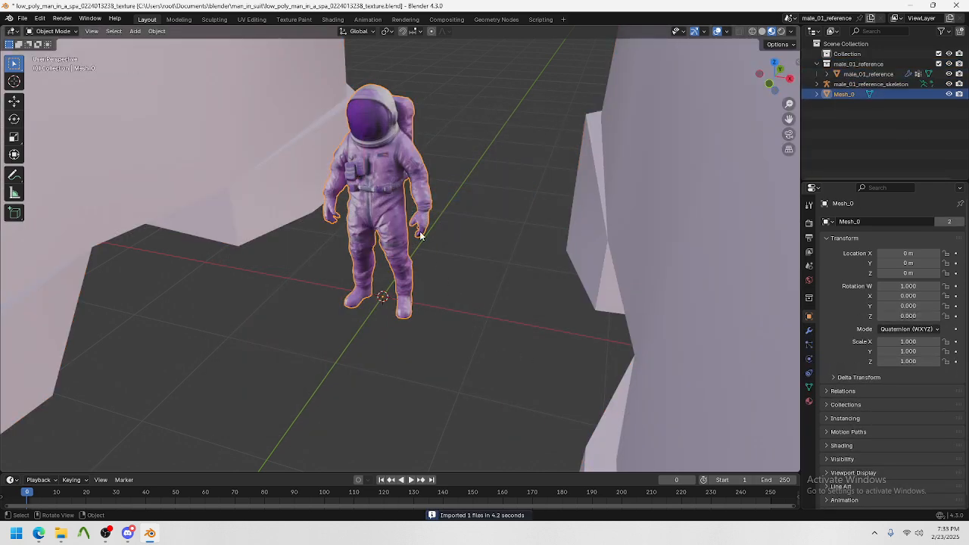
# Step: Scale the astronaut up to about 40.9 so it roughly matches the height of the male reference body
pyautogui.scroll(-10, 421, 238)
pyautogui.moveTo(423, 247); pyautogui.dragTo(426, 286, button='middle')
pyautogui.moveTo(482, 301); pyautogui.dragTo(457, 289, button='middle')
pyautogui.scroll(-6, 454, 336)
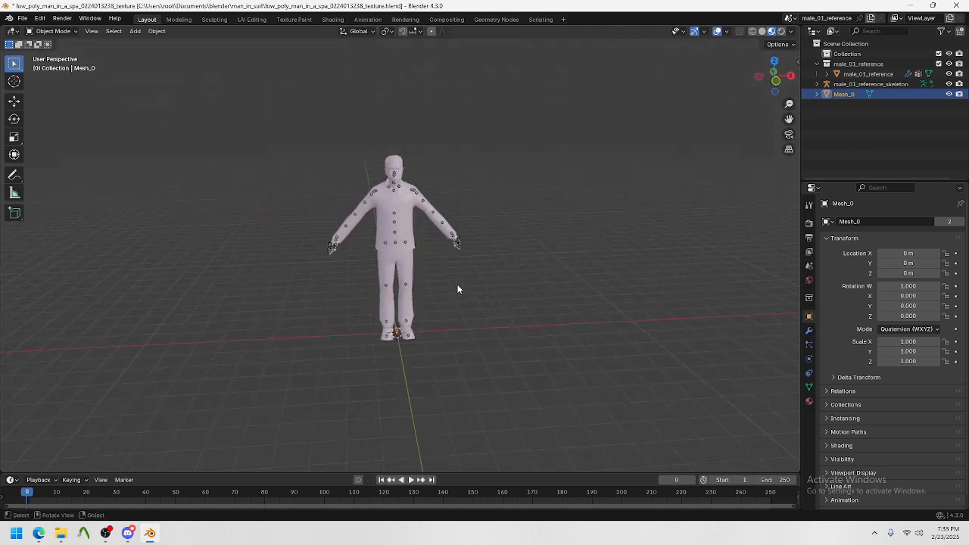
pyautogui.press('s')
pyautogui.click(634, 151)
pyautogui.press('s')
pyautogui.click(642, 187)
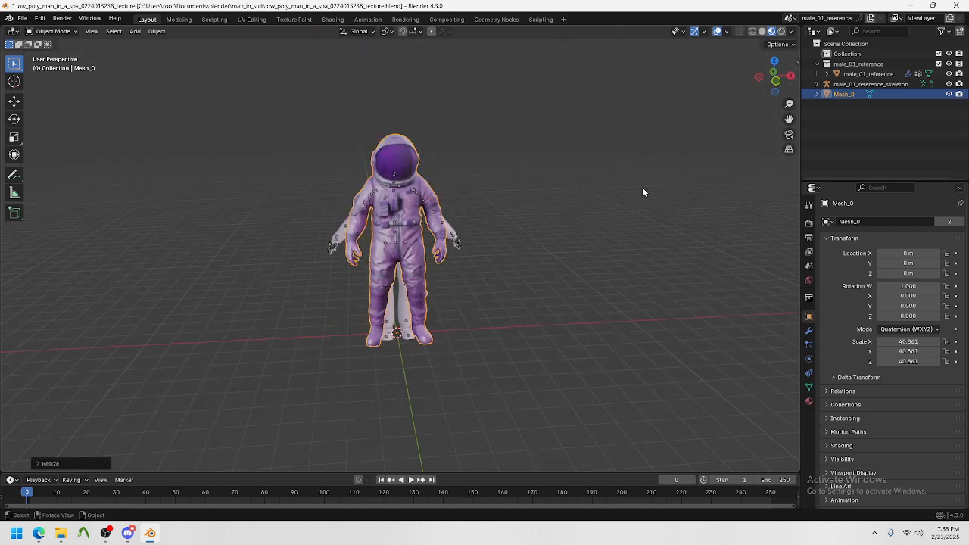
# Step: Refine the astronaut's scale to about 38.92 so the helmet and shoulders fit the reference skeleton
pyautogui.moveTo(403, 156); pyautogui.dragTo(472, 177, button='middle')
pyautogui.scroll(8, 472, 178)
pyautogui.press('s')
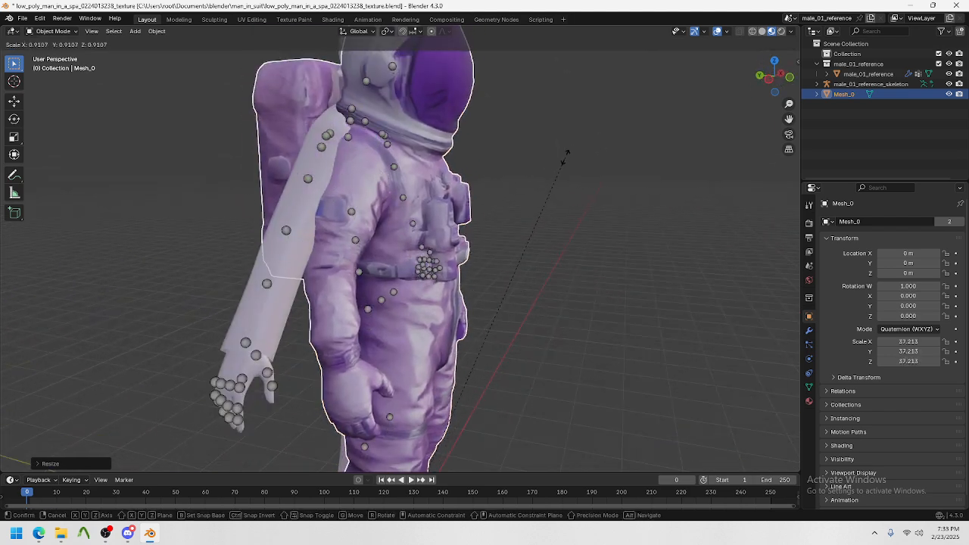
pyautogui.rightClick(590, 142)
pyautogui.moveTo(597, 160); pyautogui.dragTo(619, 247, button='middle')
pyautogui.press('s')
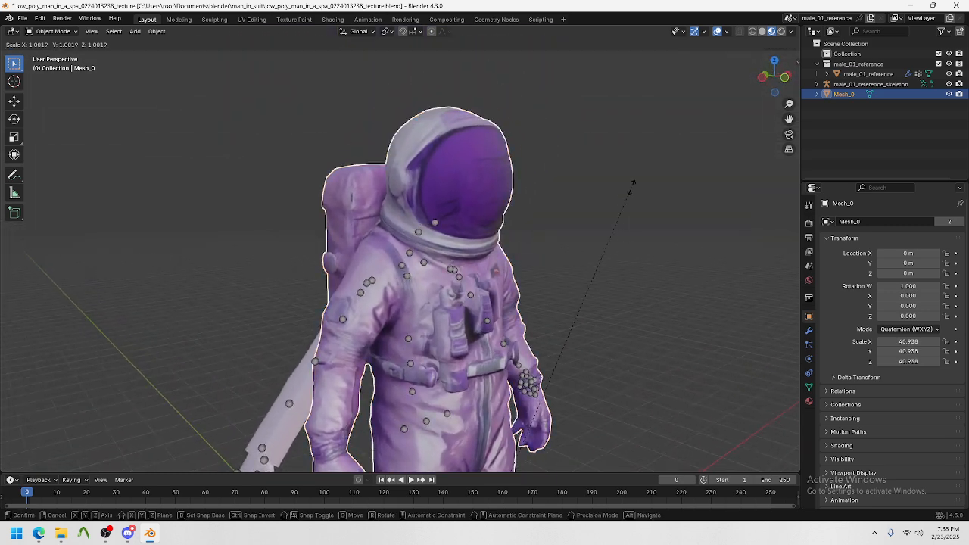
pyautogui.click(580, 216)
pyautogui.moveTo(565, 232); pyautogui.dragTo(487, 251, button='middle')
pyautogui.scroll(-5, 500, 250)
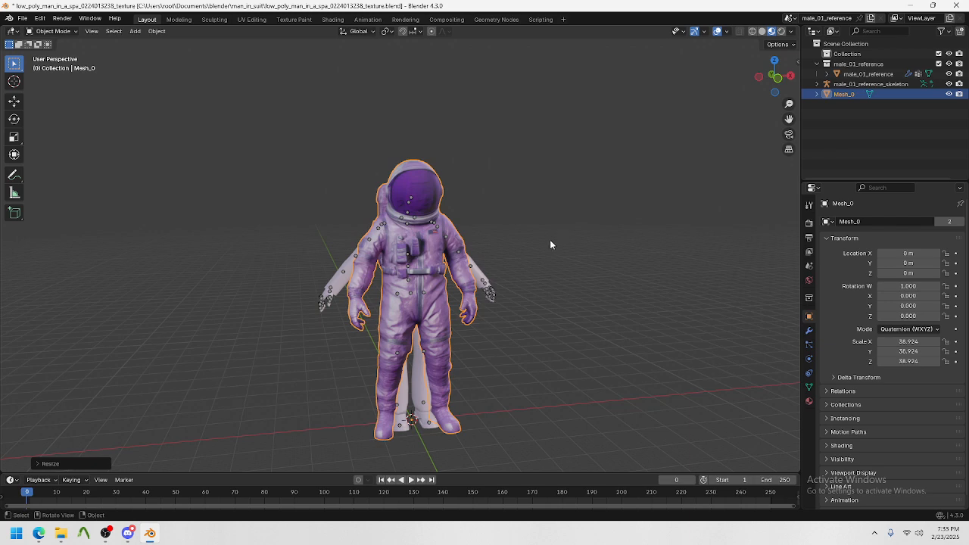
# Step: Move the astronaut along Y to about 2.87 m so its torso and arms line up with the reference body
pyautogui.moveTo(551, 251); pyautogui.dragTo(417, 279, button='middle')
pyautogui.press('g')
pyautogui.press('y')
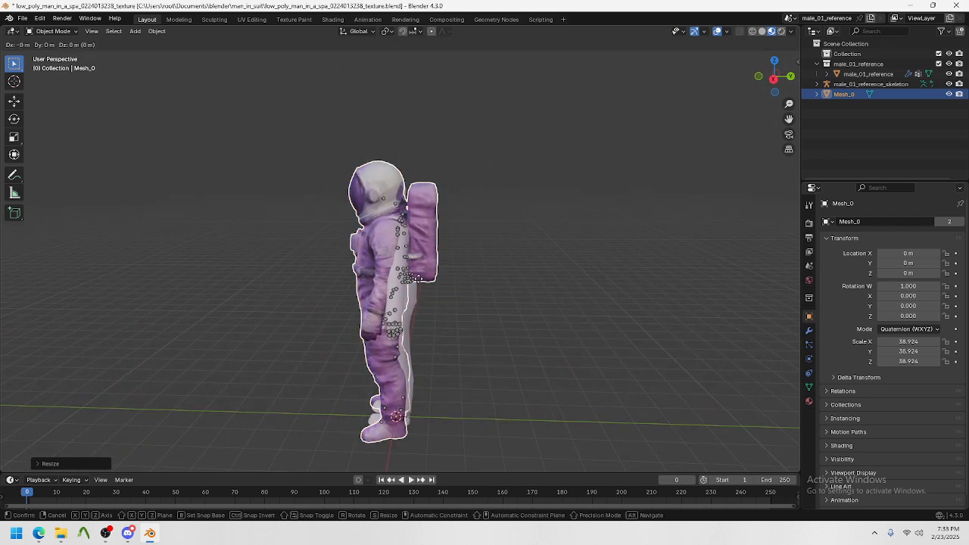
pyautogui.click(431, 274)
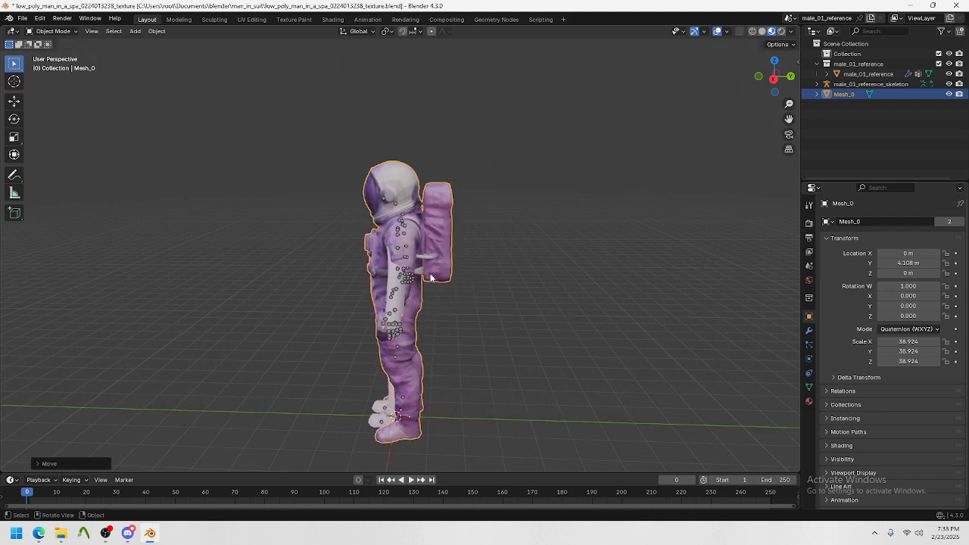
pyautogui.moveTo(431, 274); pyautogui.dragTo(448, 280, button='middle')
pyautogui.scroll(5, 560, 278)
pyautogui.moveTo(560, 278); pyautogui.dragTo(543, 303, button='middle')
pyautogui.press('g')
pyautogui.press('y')
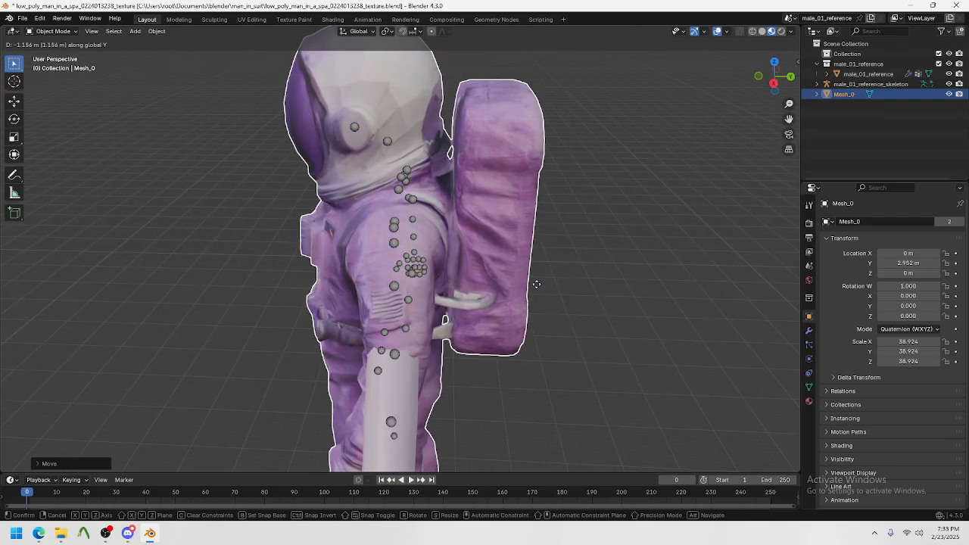
pyautogui.click(535, 284)
pyautogui.moveTo(534, 284); pyautogui.dragTo(644, 302, button='middle')
pyautogui.scroll(-2, 643, 302)
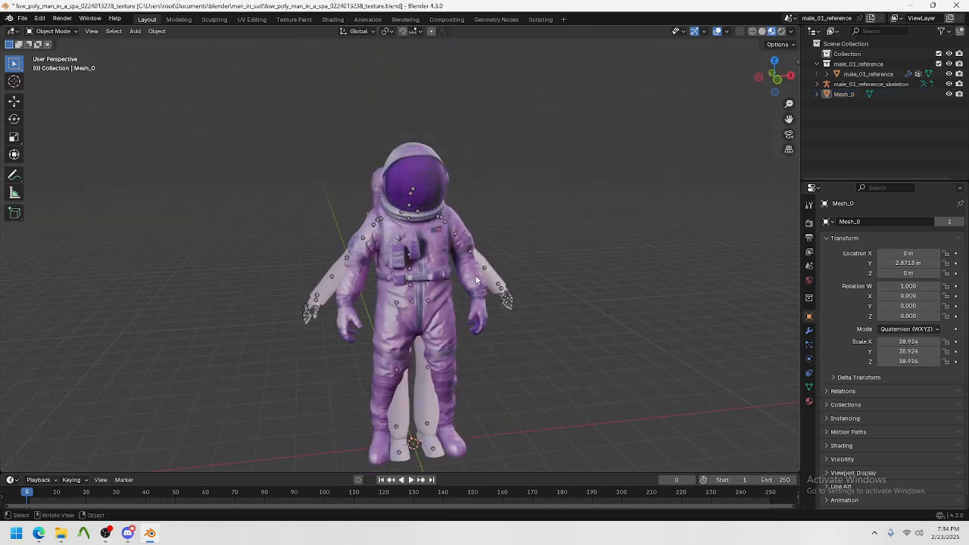
# Step: Select male_01_reference_skeleton and switch it to Pose Mode
pyautogui.click(500, 285)
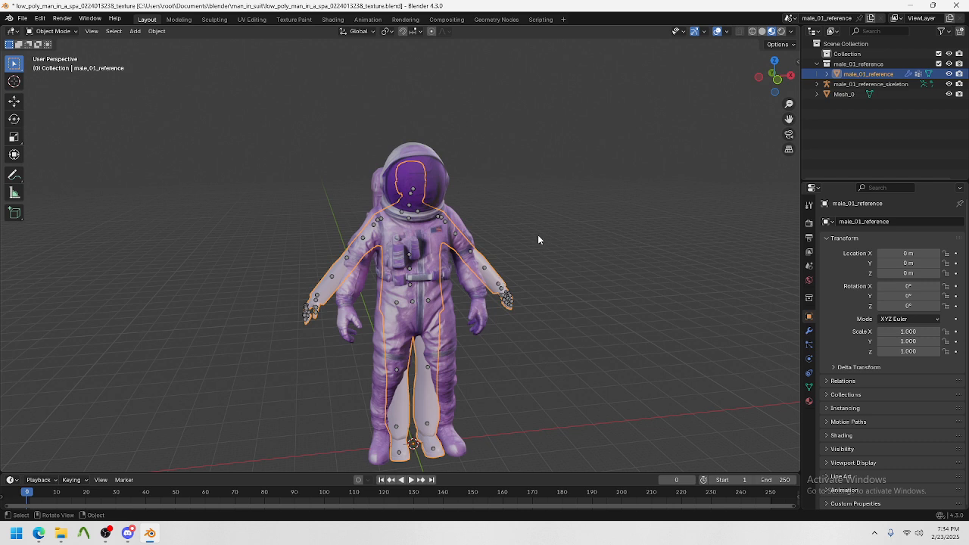
pyautogui.click(440, 215)
pyautogui.click(470, 229)
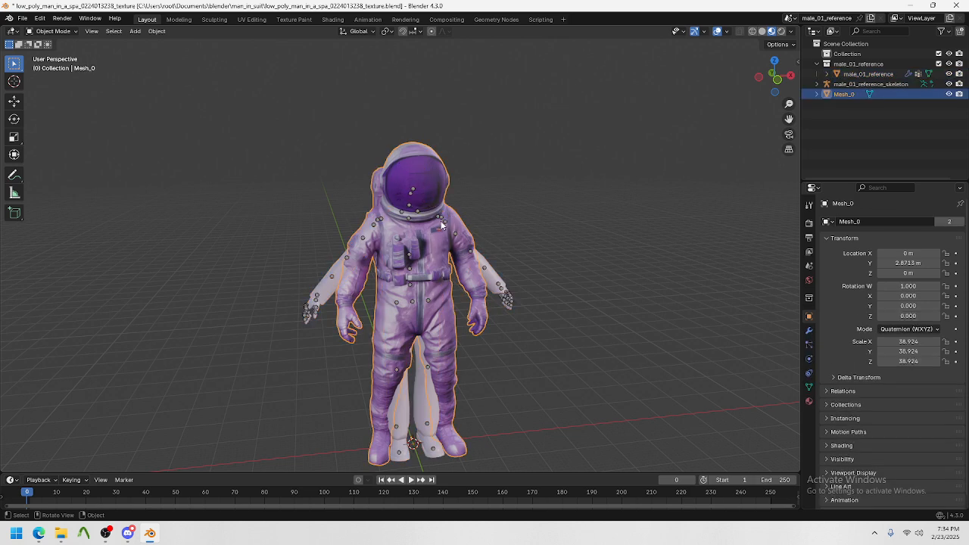
pyautogui.click(442, 217)
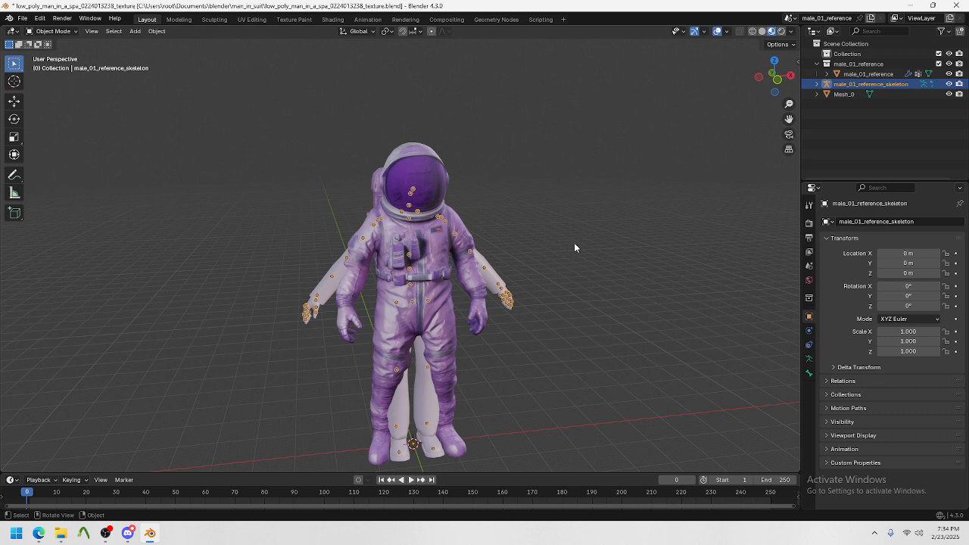
pyautogui.moveTo(574, 247); pyautogui.dragTo(562, 249, button='middle')
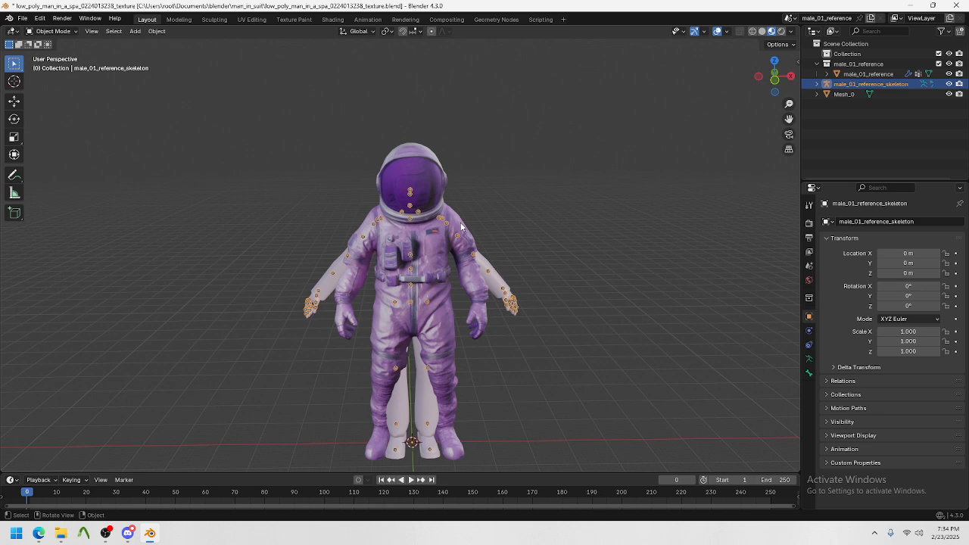
pyautogui.hotkey('ctrl', 'Tab')
# Step: Rotate the left upper arm bone down and into line with the astronaut's left arm, from the front and the side
pyautogui.click(438, 217)
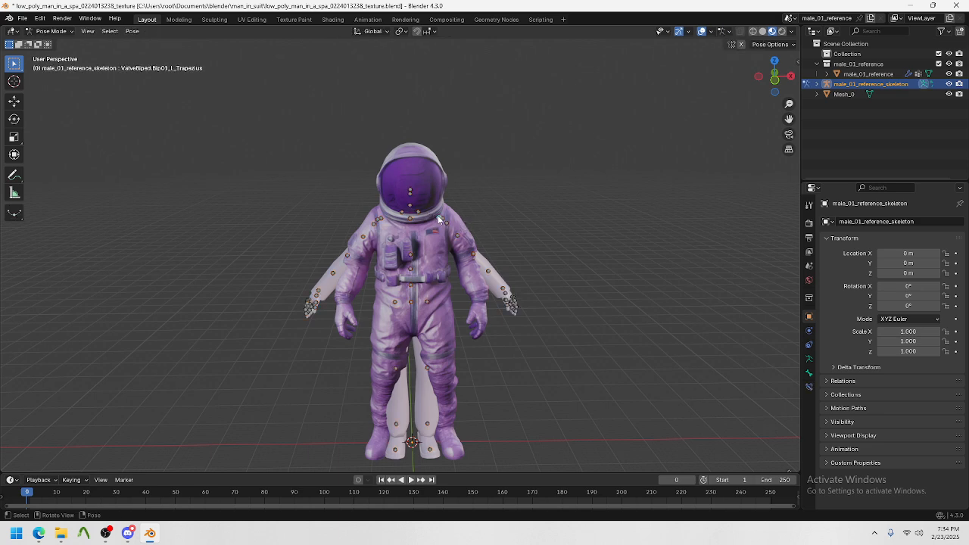
pyautogui.click(444, 218)
pyautogui.moveTo(529, 249)
pyautogui.mouseDown(button='middle')
pyautogui.moveTo(534, 233)
pyautogui.moveTo(527, 238)
pyautogui.mouseUp(button='middle')
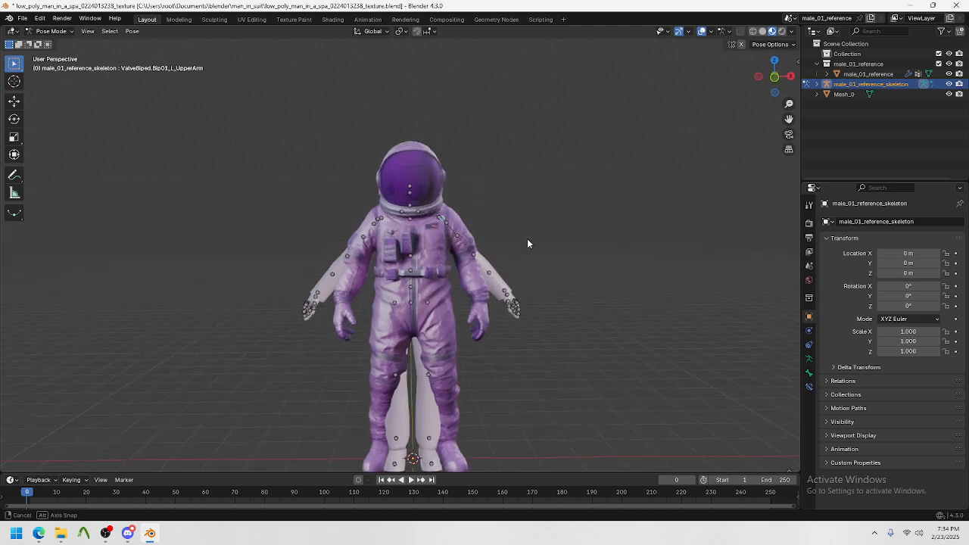
pyautogui.press('r')
pyautogui.click(591, 242)
pyautogui.moveTo(593, 253); pyautogui.dragTo(450, 268, button='middle')
pyautogui.press('r')
pyautogui.click(547, 242)
pyautogui.moveTo(547, 242); pyautogui.dragTo(483, 250, button='middle')
# Step: Rotate the left forearm bone so the lower arm and hand follow the astronaut's left sleeve and glove
pyautogui.click(421, 294)
pyautogui.scroll(4, 480, 287)
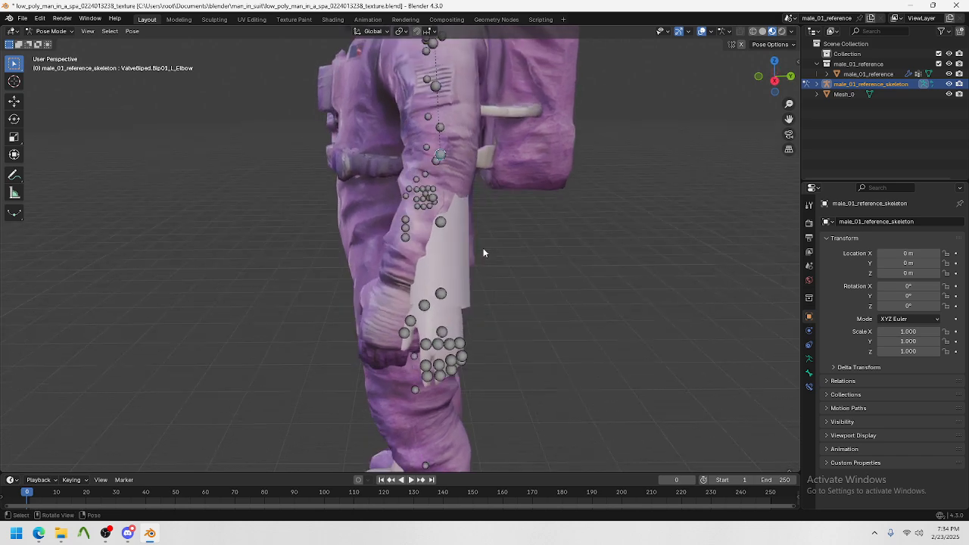
pyautogui.press('r')
pyautogui.click(563, 226)
pyautogui.press('r')
pyautogui.click(647, 189)
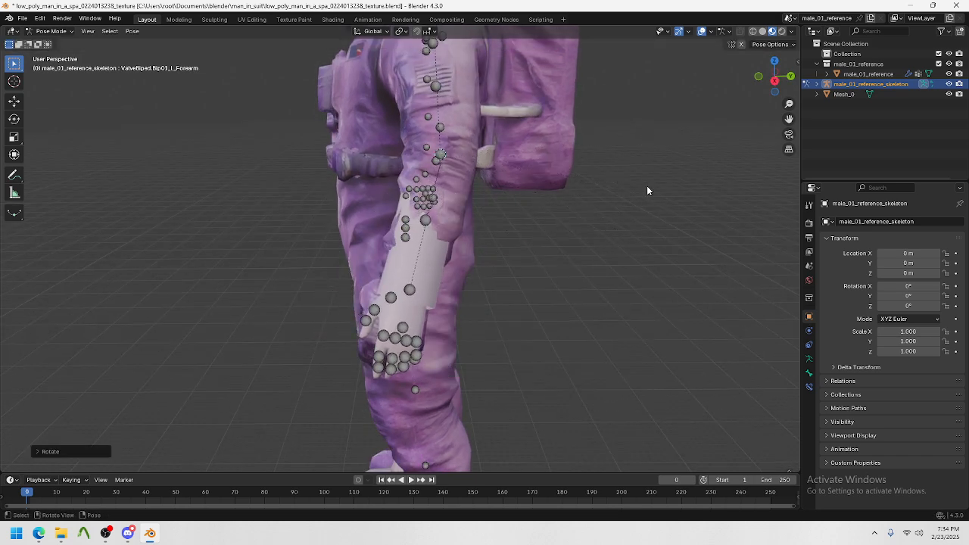
pyautogui.moveTo(646, 189); pyautogui.dragTo(656, 264, button='middle')
pyautogui.scroll(1, 725, 216)
pyautogui.press('r')
pyautogui.click(723, 229)
pyautogui.press('r')
pyautogui.click(683, 232)
# Step: Rotate the left thumb bone Bip01_L_Finger0 to fit the astronaut's left glove
pyautogui.click(522, 256)
pyautogui.press('r')
pyautogui.click(676, 280)
# Step: Rotate the right upper arm bone Bip01_R_UpperArm down into line with the astronaut's right arm, viewed from the front
pyautogui.keyDown('shift'); pyautogui.moveTo(511, 268); pyautogui.dragTo(594, 398, button='middle'); pyautogui.keyUp('shift')
pyautogui.scroll(-3, 589, 392)
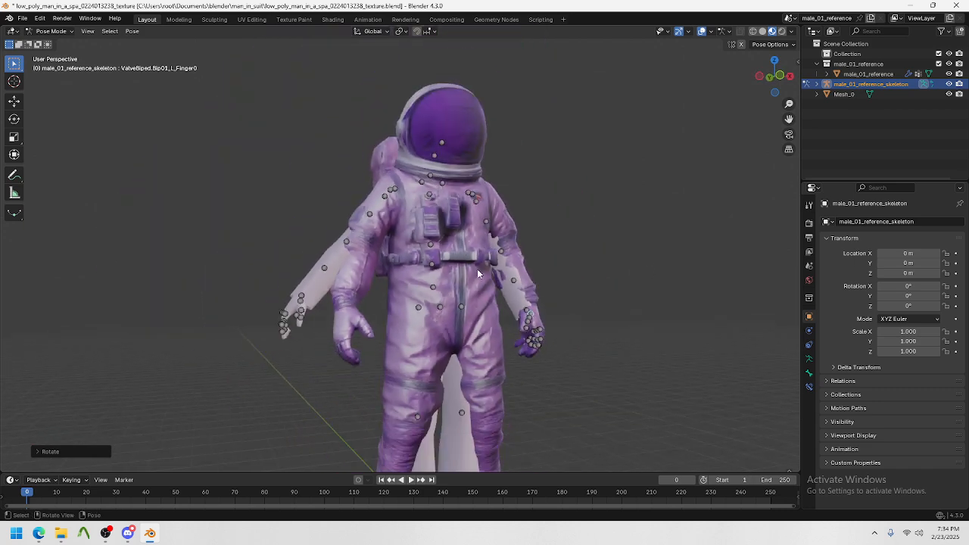
pyautogui.click(399, 187)
pyautogui.moveTo(400, 190); pyautogui.dragTo(449, 259, button='middle')
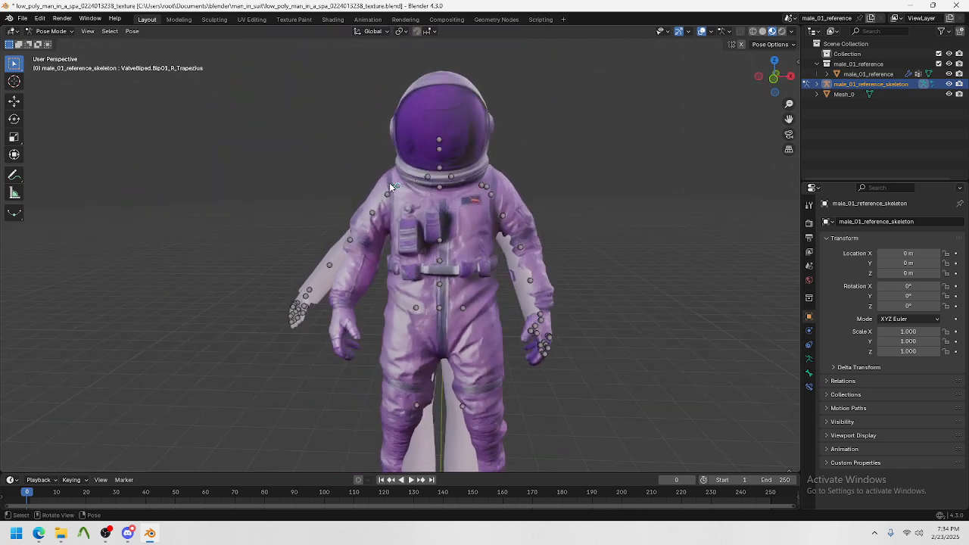
pyautogui.click(390, 184)
pyautogui.press('r')
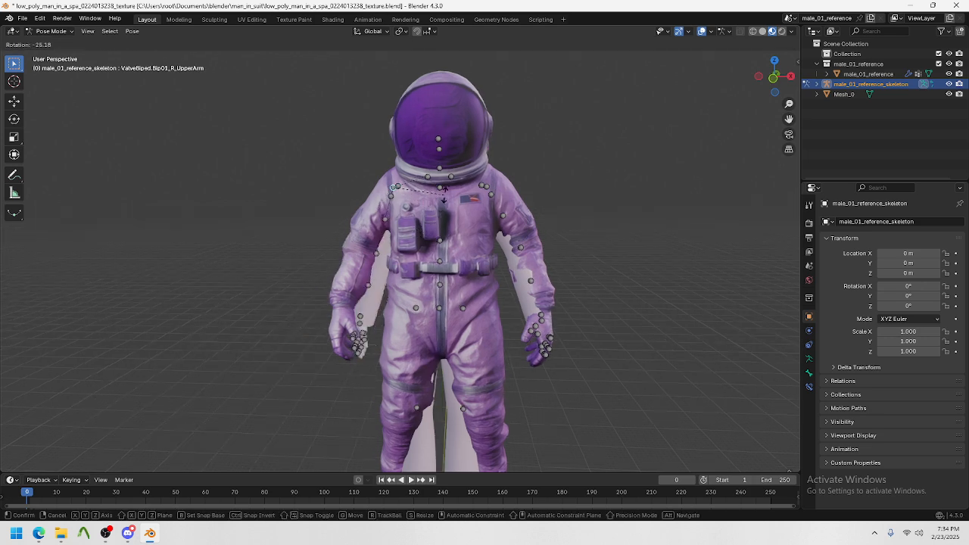
pyautogui.click(444, 197)
pyautogui.moveTo(442, 207); pyautogui.dragTo(538, 262, button='middle')
pyautogui.press('r')
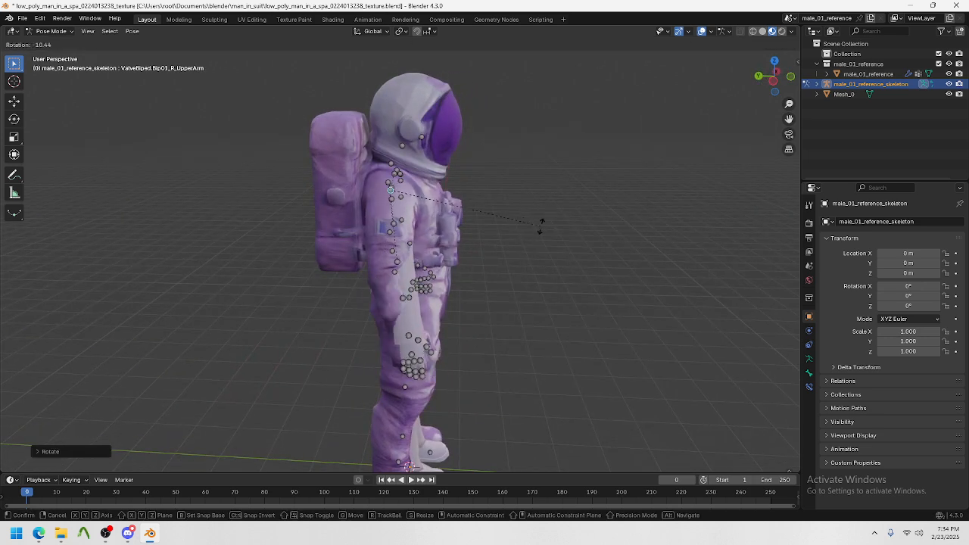
pyautogui.click(538, 228)
pyautogui.hotkey('ctrl', 'z')
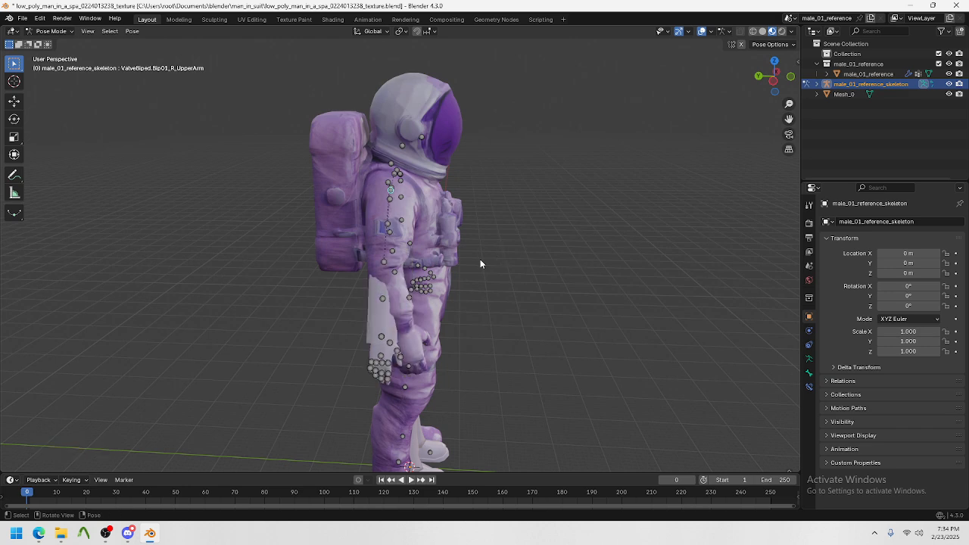
# Step: Rotate the right forearm bone so the lower arm and hand follow the astronaut's right sleeve and glove
pyautogui.click(387, 265)
pyautogui.click(385, 265)
pyautogui.click(386, 265)
pyautogui.press('r')
pyautogui.click(576, 198)
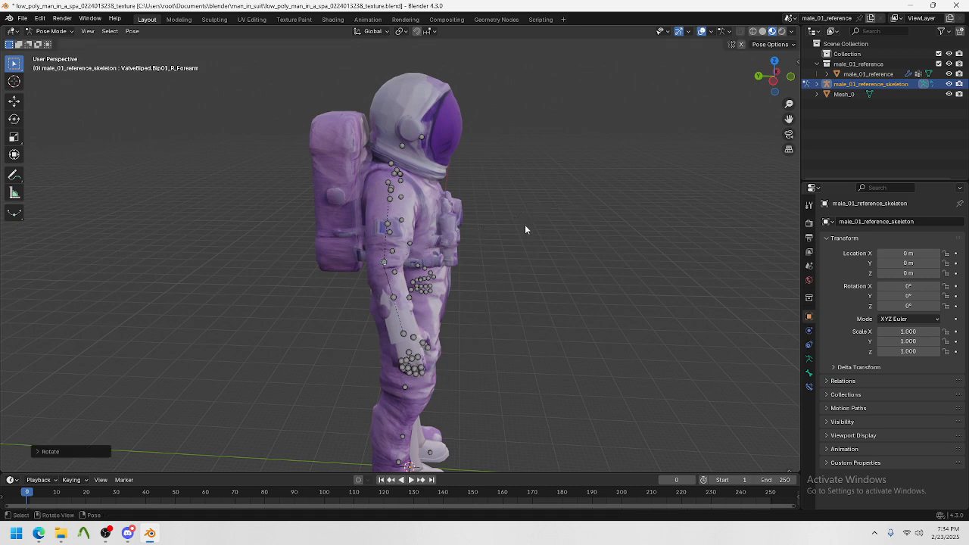
pyautogui.moveTo(525, 224); pyautogui.dragTo(421, 209, button='middle')
pyautogui.press('r')
pyautogui.click(435, 174)
# Step: Rotate the right thumb bone Bip01_R_Finger0 to fit the thumb of the astronaut's right glove
pyautogui.moveTo(365, 310); pyautogui.dragTo(509, 325, button='middle')
pyautogui.click(355, 327)
pyautogui.scroll(5, 428, 320)
pyautogui.press('r')
pyautogui.click(445, 272)
pyautogui.press('r')
pyautogui.click(375, 231)
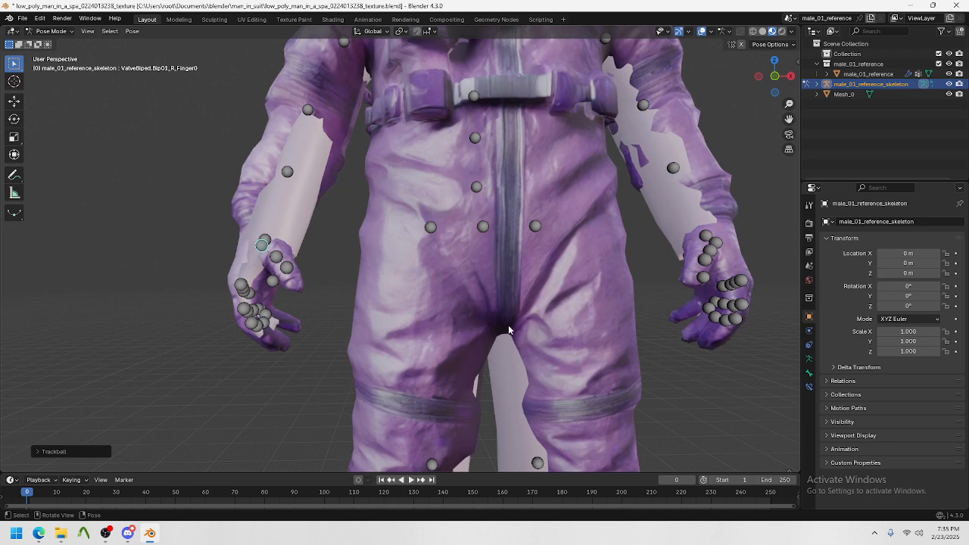
pyautogui.click(321, 257)
pyautogui.scroll(-8, 320, 257)
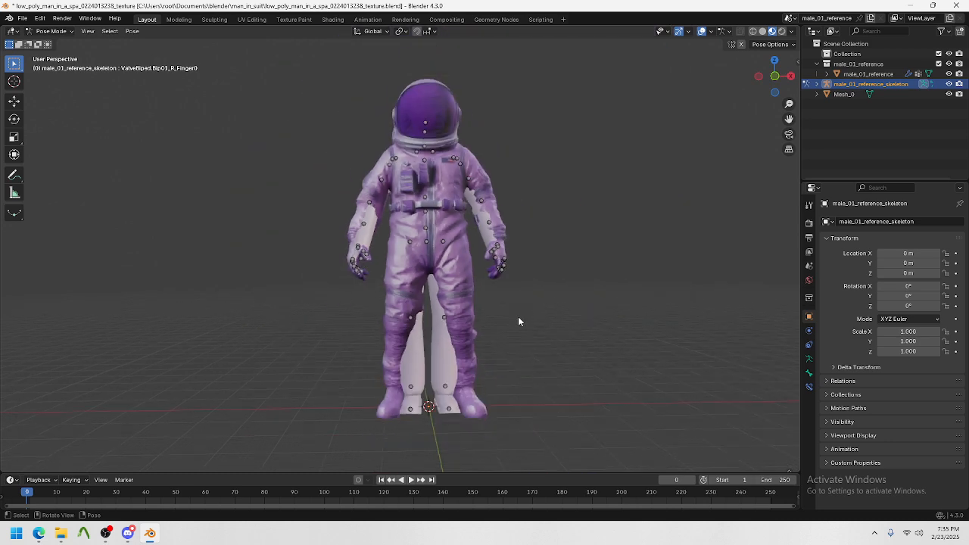
pyautogui.click(410, 242)
pyautogui.press('r')
pyautogui.press('r')
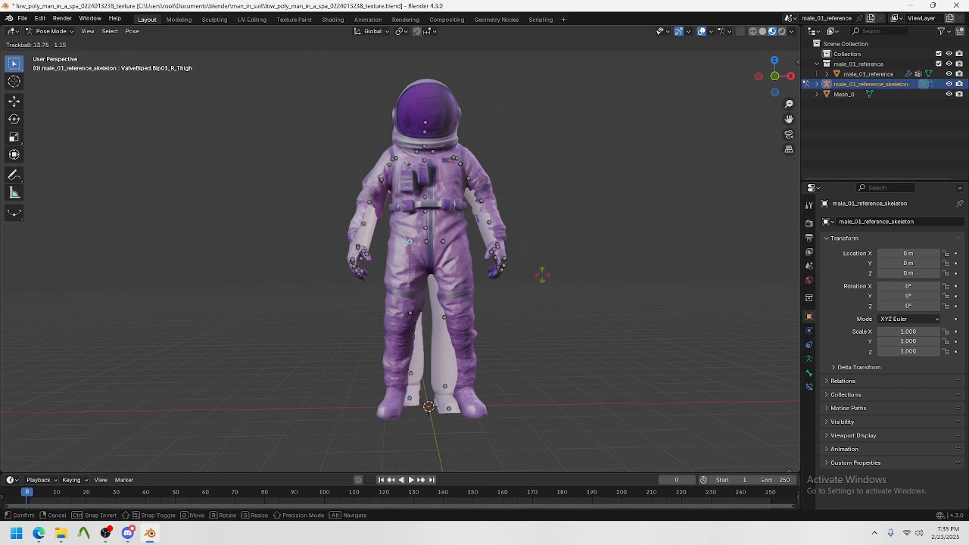
pyautogui.click(586, 213)
pyautogui.hotkey('ctrl', 'z')
# Step: Rotate the right thigh bone Bip01_R_Thigh outward in the front orthographic view to line up with the astronaut's right leg
pyautogui.moveTo(562, 299)
pyautogui.mouseDown(button='middle')
pyautogui.moveTo(553, 316)
pyautogui.moveTo(567, 299)
pyautogui.mouseUp(button='middle')
pyautogui.press('`')
pyautogui.click(460, 256)
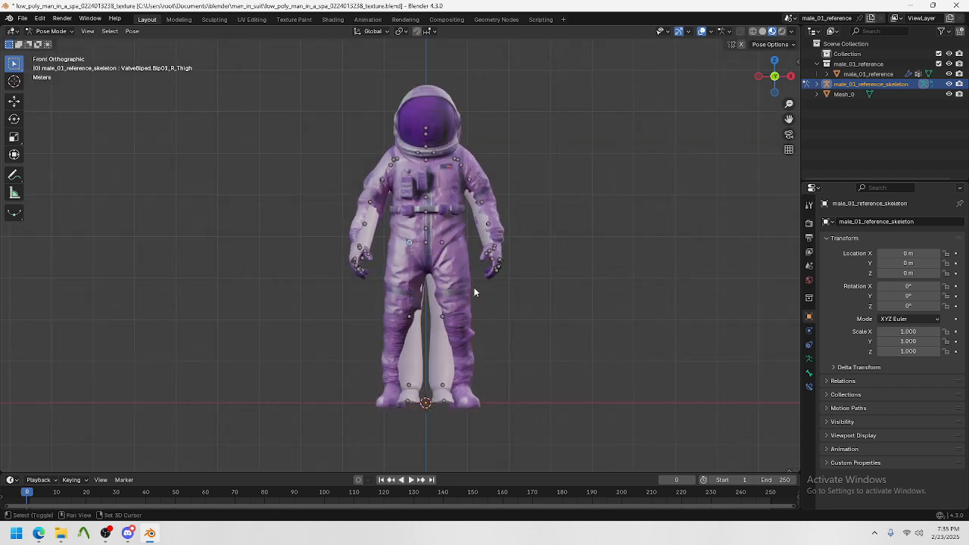
pyautogui.scroll(1, 453, 276)
pyautogui.keyDown('shift'); pyautogui.moveTo(474, 290); pyautogui.dragTo(453, 270, button='middle'); pyautogui.keyUp('shift')
pyautogui.scroll(3, 452, 276)
pyautogui.scroll(-3, 452, 277)
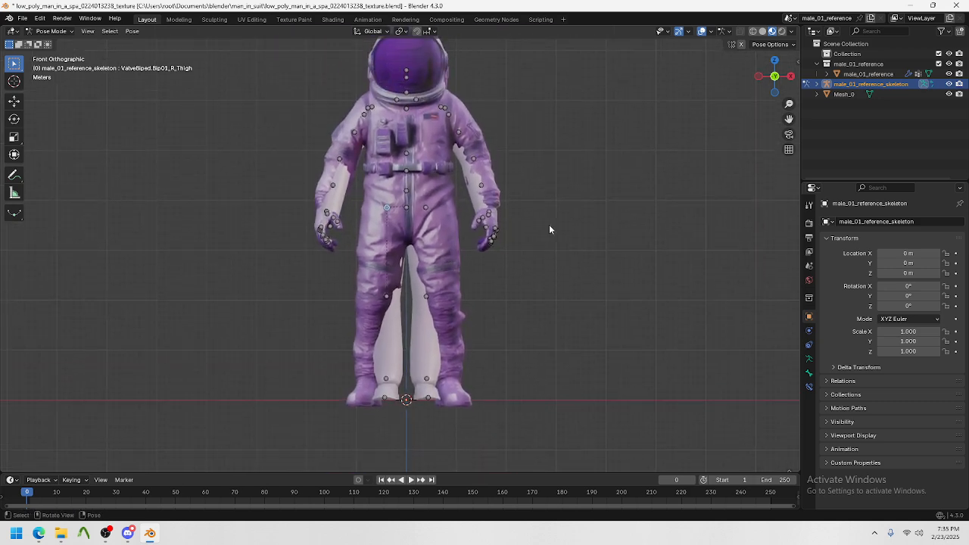
pyautogui.press('r')
pyautogui.click(597, 157)
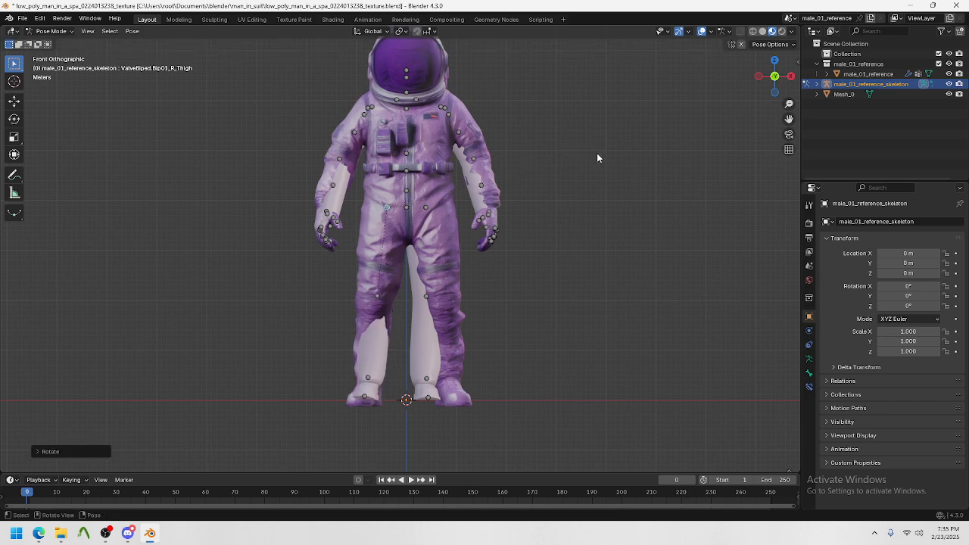
# Step: Rotate the left thigh bone Bip01_L_Thigh outward to line up with the astronaut's left leg
pyautogui.click(425, 208)
pyautogui.press('r')
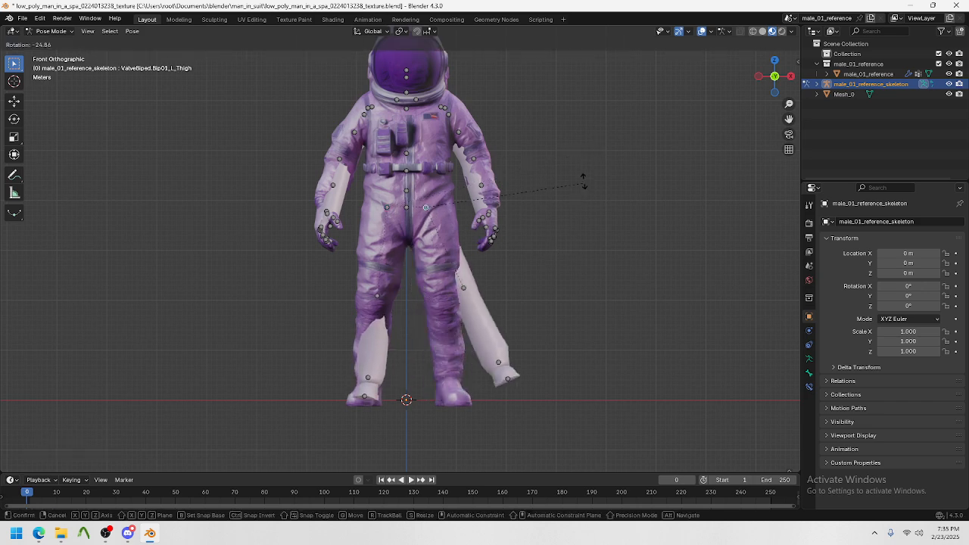
pyautogui.click(586, 234)
pyautogui.moveTo(585, 234); pyautogui.dragTo(468, 293, button='middle')
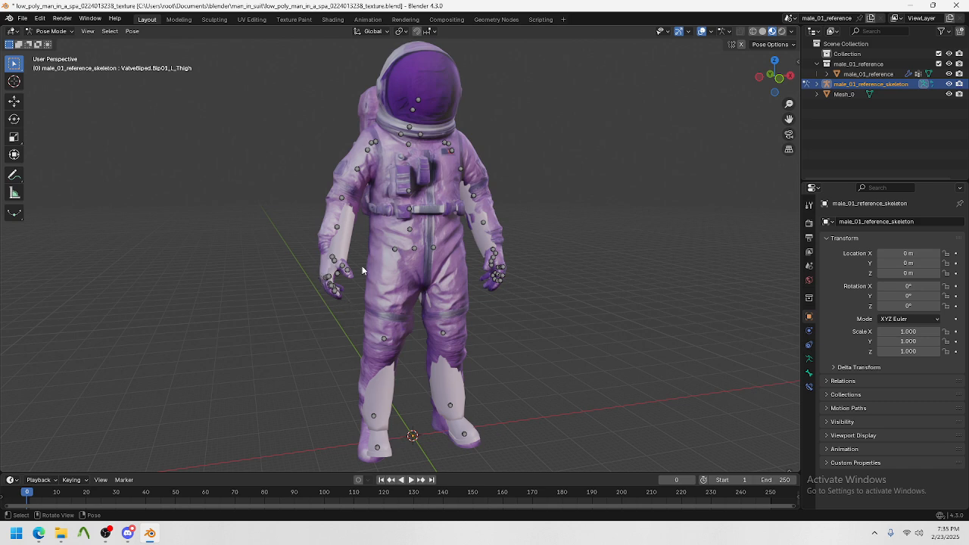
pyautogui.moveTo(407, 371); pyautogui.dragTo(479, 347, button='middle')
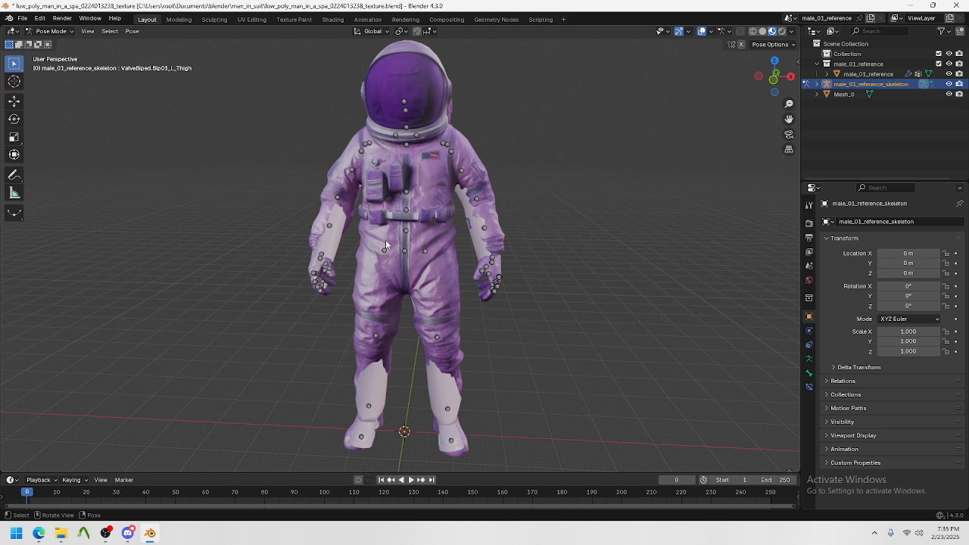
pyautogui.moveTo(385, 239); pyautogui.dragTo(466, 212, button='middle')
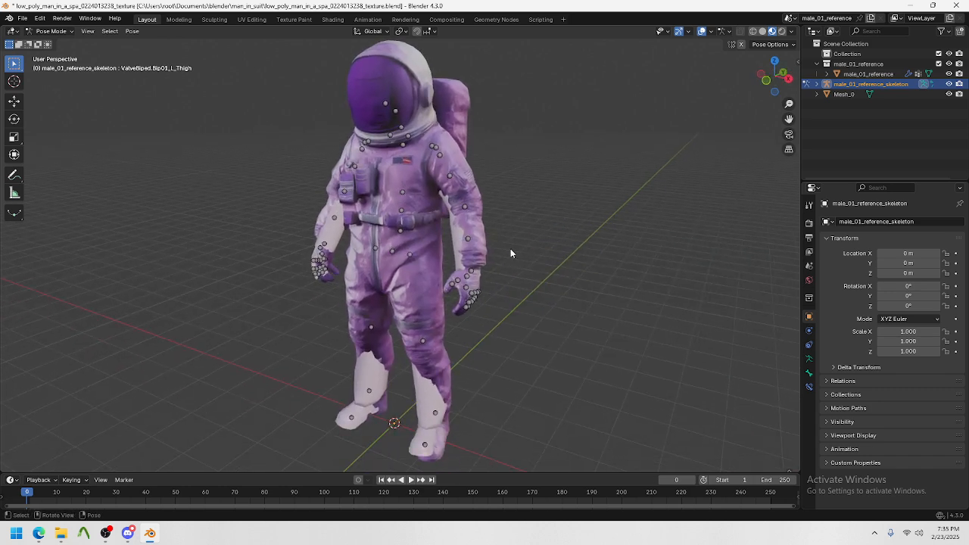
pyautogui.moveTo(510, 253); pyautogui.dragTo(551, 250, button='middle')
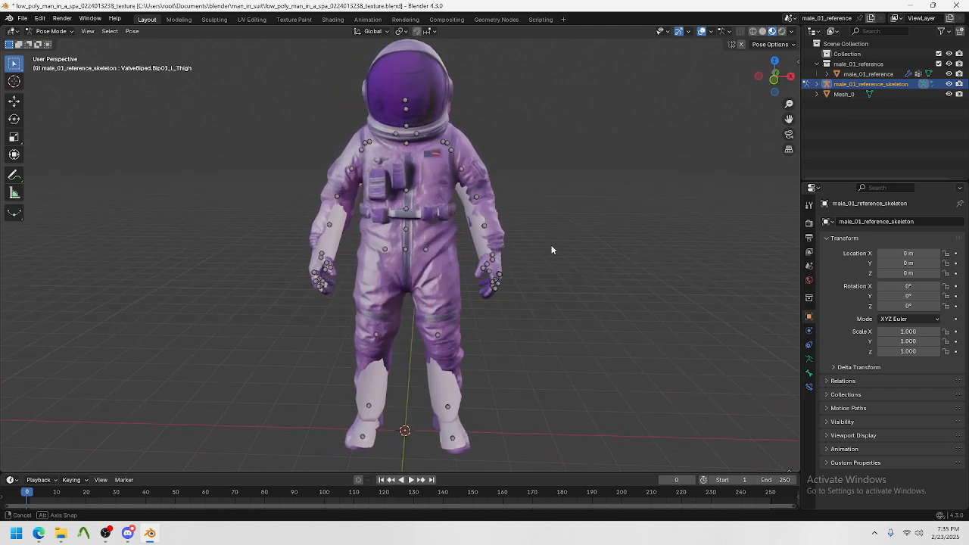
# Step: Select all bones of the skeleton and apply the current pose as the rest pose
pyautogui.click(415, 133)
pyautogui.press('a')
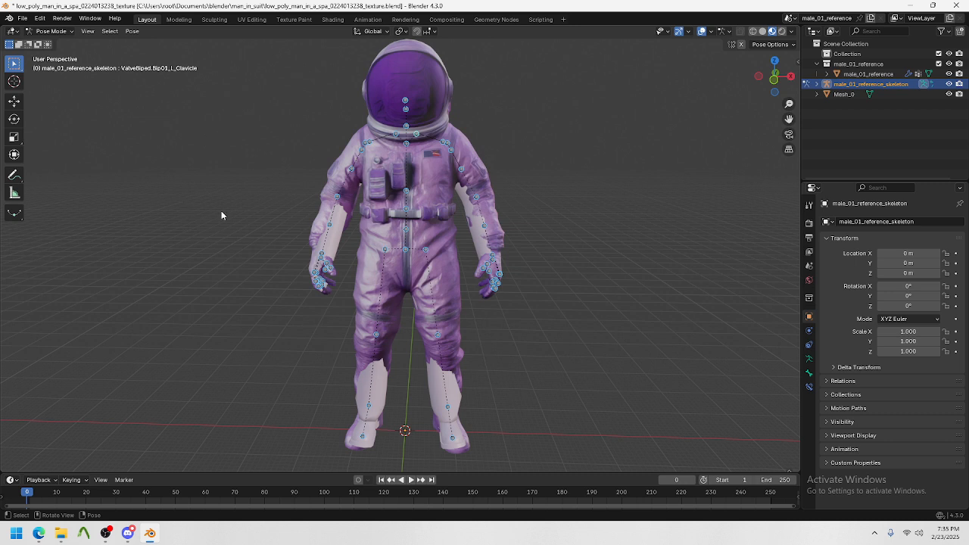
pyautogui.click(132, 31)
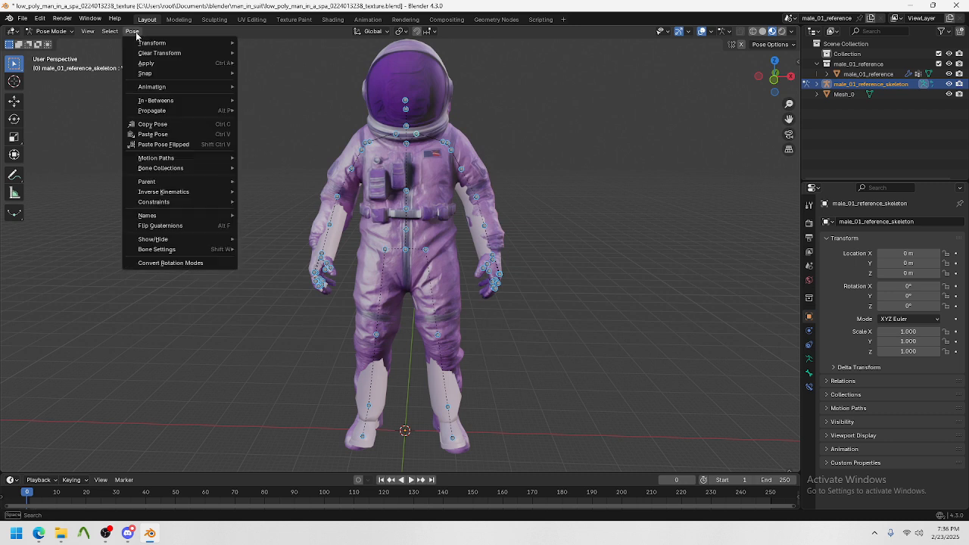
pyautogui.moveTo(187, 63)
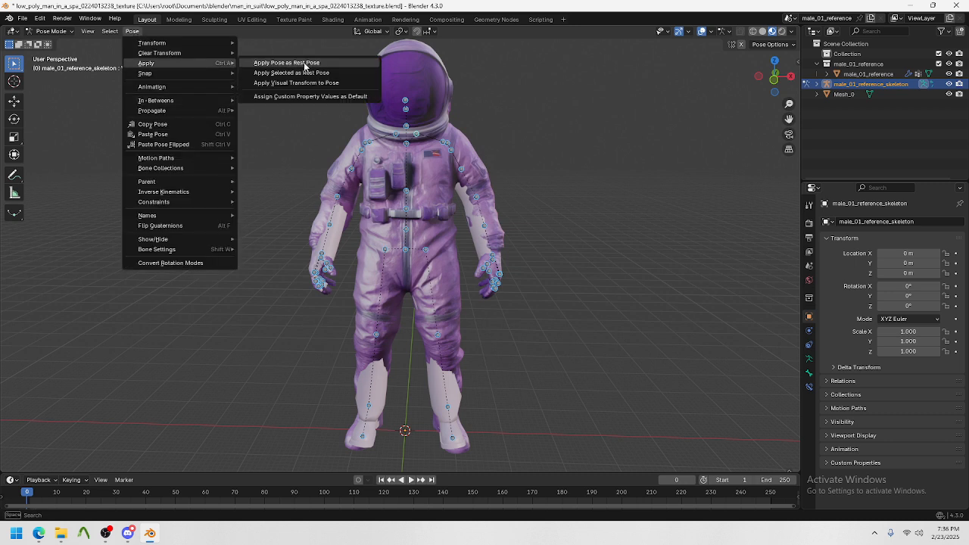
pyautogui.click(303, 62)
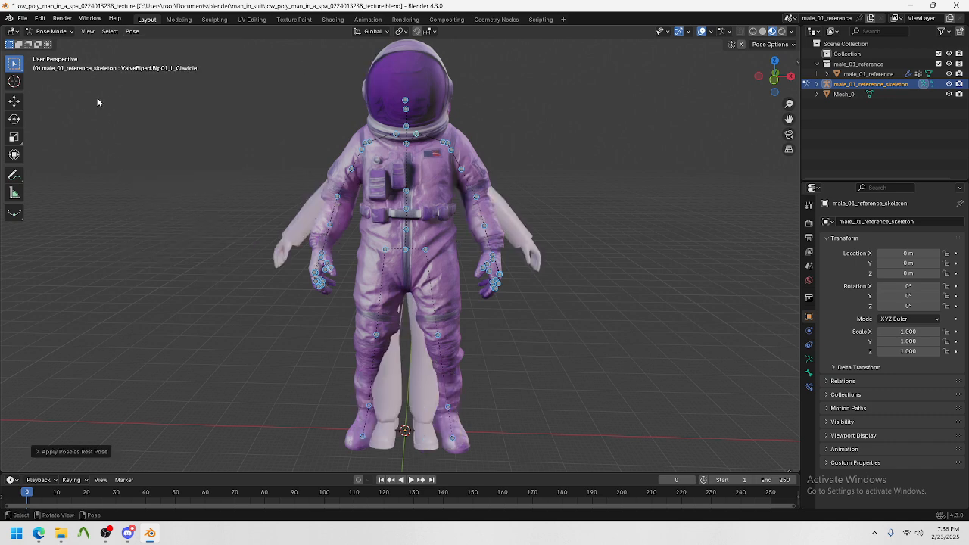
# Step: Return to Object Mode and delete the male_01_reference mesh, keeping the skeleton and the astronaut
pyautogui.click(50, 31)
pyautogui.click(47, 42)
pyautogui.click(539, 234)
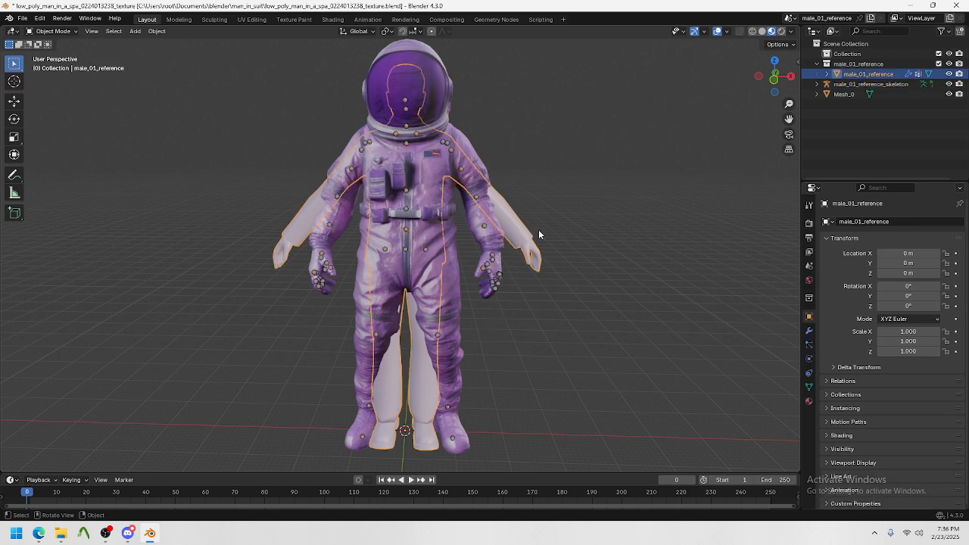
pyautogui.click(493, 262)
pyautogui.click(492, 260)
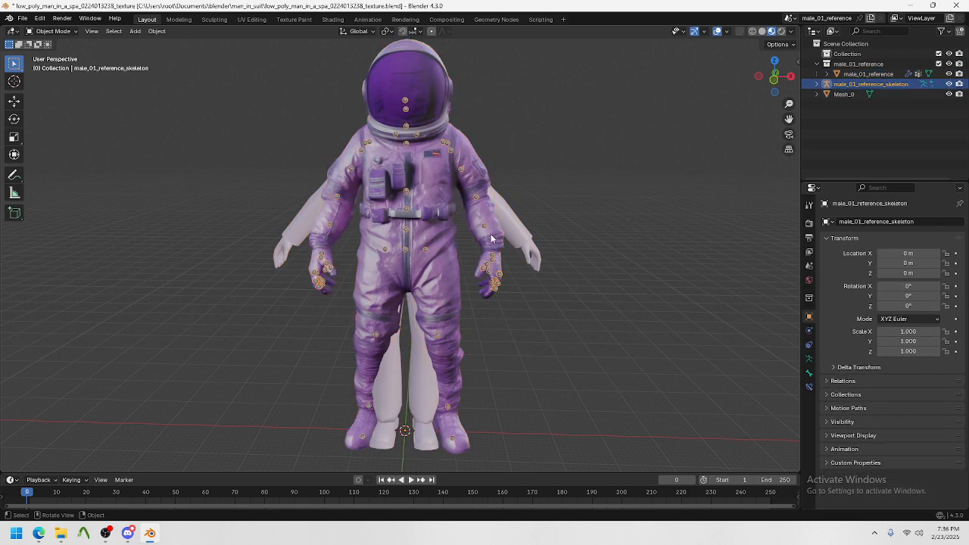
pyautogui.click(491, 236)
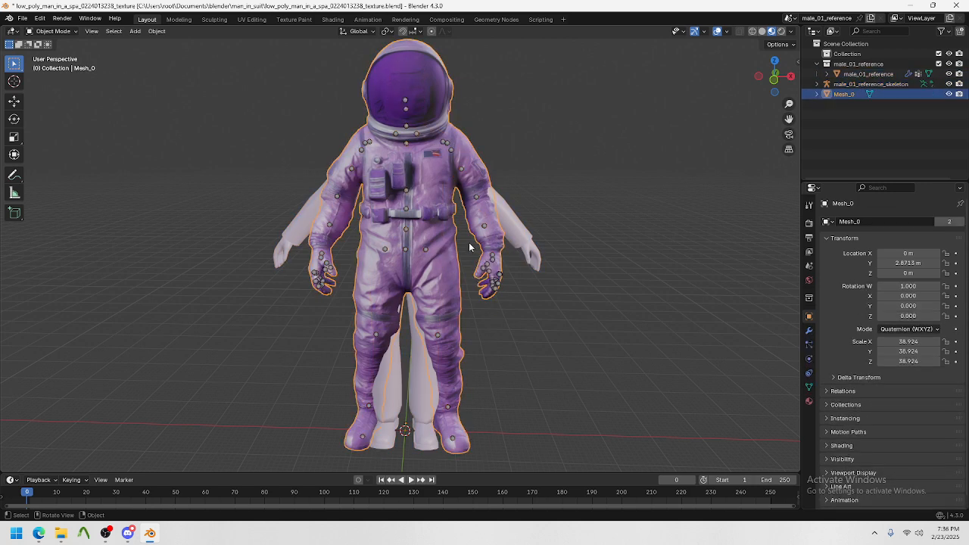
pyautogui.moveTo(509, 262); pyautogui.dragTo(530, 257, button='middle')
pyautogui.click(530, 253)
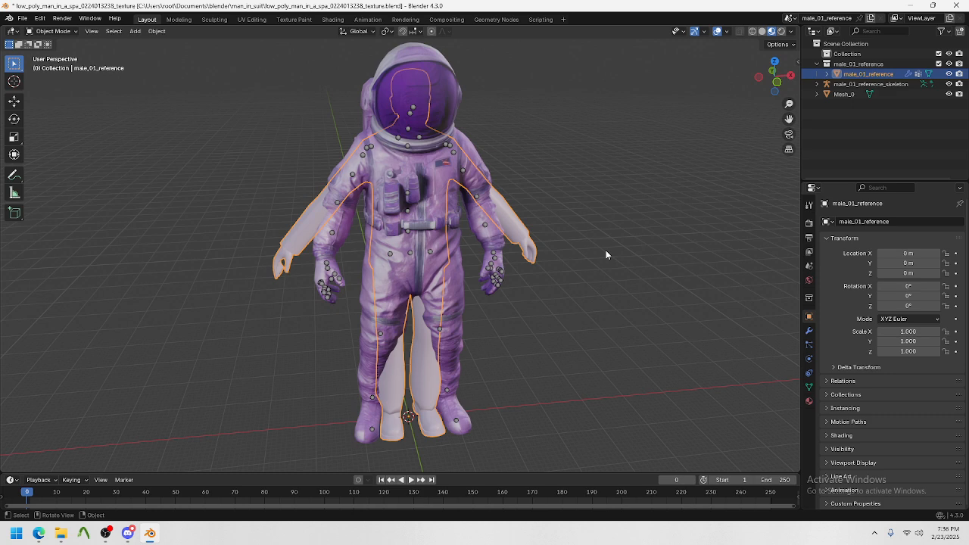
pyautogui.press('Delete')
pyautogui.moveTo(553, 256); pyautogui.dragTo(399, 271, button='middle')
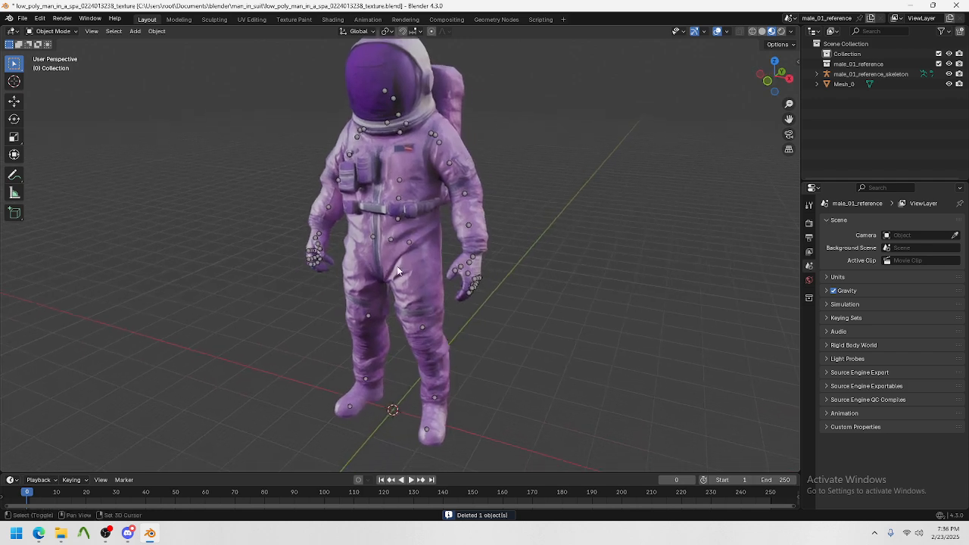
# Step: Parent the astronaut mesh Mesh_0 to male_01_reference_skeleton using Armature Deform With Automatic Weights
pyautogui.click(399, 205)
pyautogui.moveTo(437, 232); pyautogui.dragTo(480, 242, button='middle')
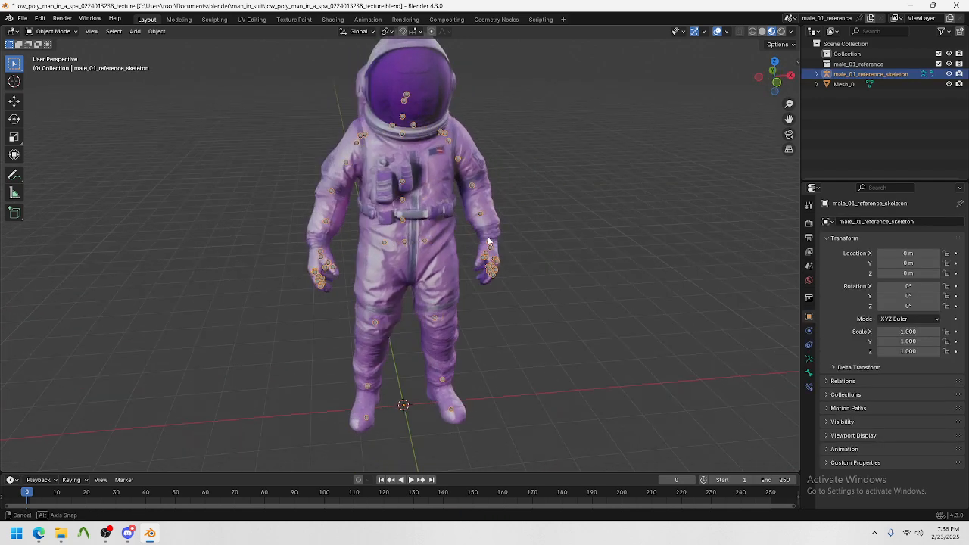
pyautogui.hotkey('alt', 'a')
pyautogui.click(402, 219)
pyautogui.moveTo(437, 235); pyautogui.dragTo(444, 270, button='middle')
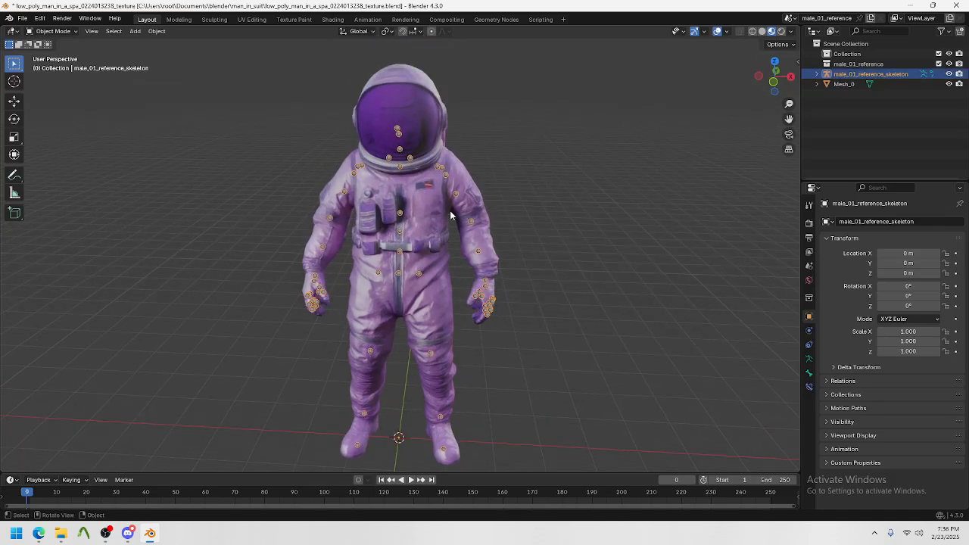
pyautogui.click(504, 214)
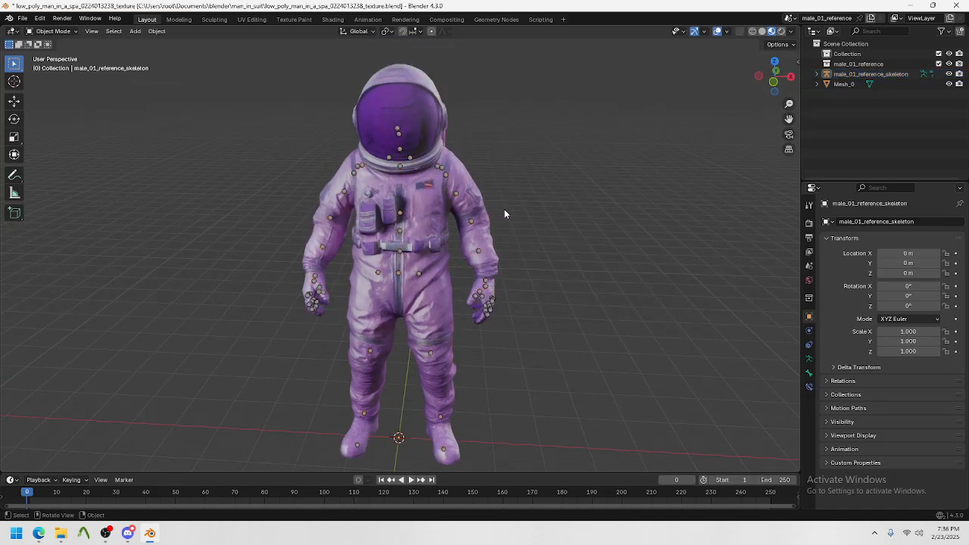
pyautogui.click(423, 206)
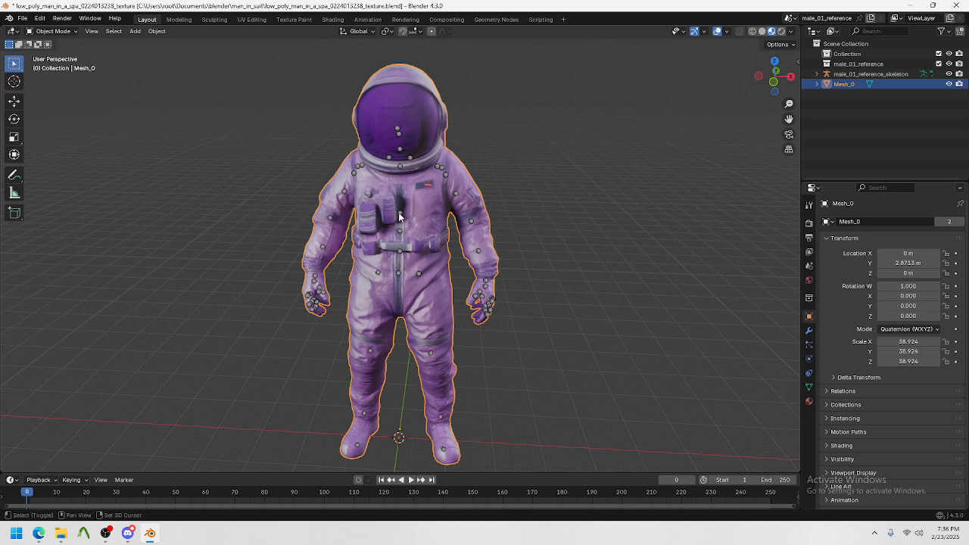
pyautogui.keyDown('shift'); pyautogui.click(398, 214); pyautogui.keyUp('shift')
pyautogui.rightClick(399, 217)
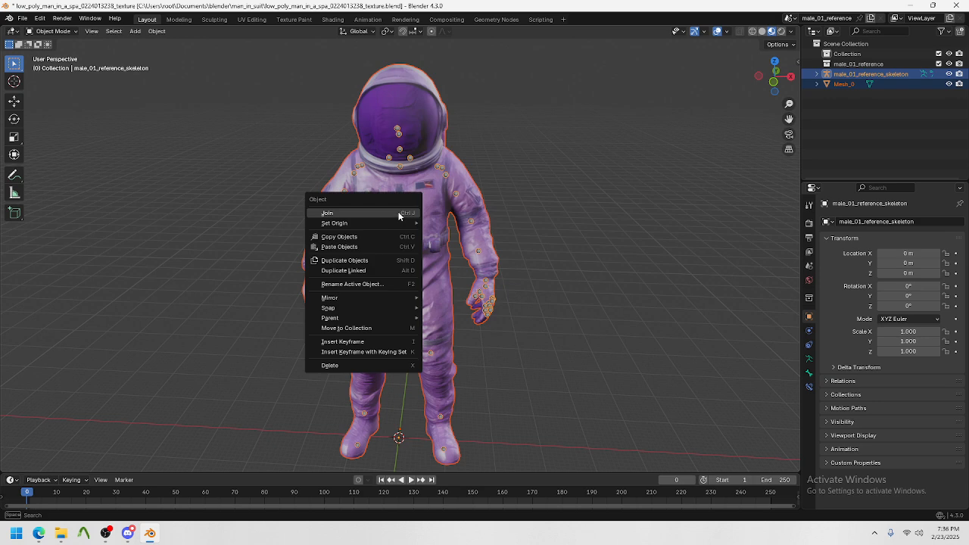
pyautogui.moveTo(363, 321)
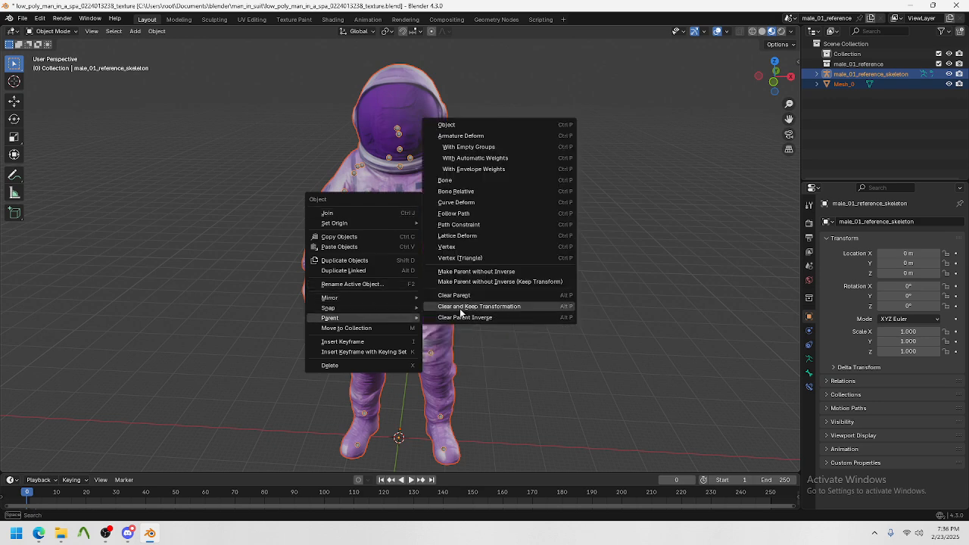
pyautogui.click(487, 159)
# Step: Switch the skeleton to Pose Mode, test the arm deformation by rotating the left upper arm bone Bip01_L_UpperArm, and cancel the rotation
pyautogui.click(443, 173)
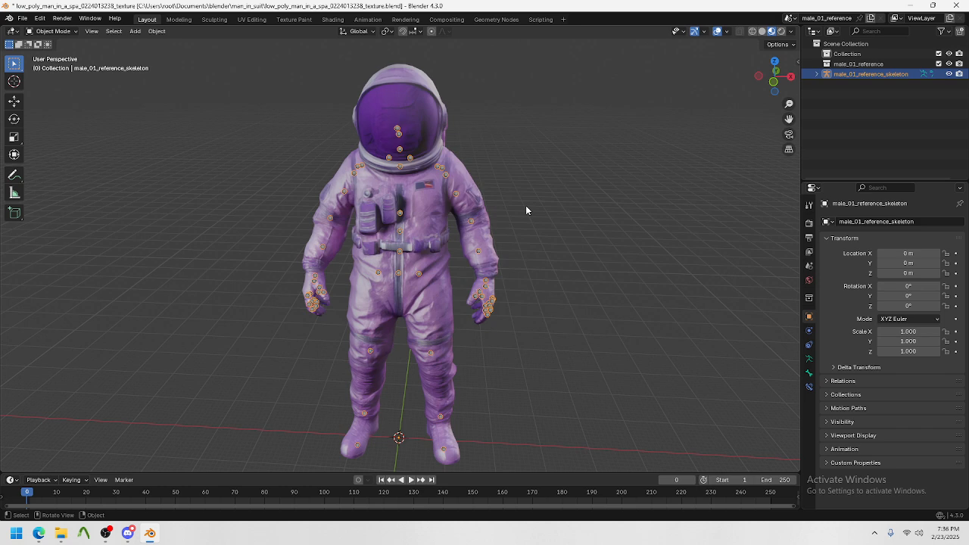
pyautogui.hotkey('ctrl', 'Tab')
pyautogui.click(442, 168)
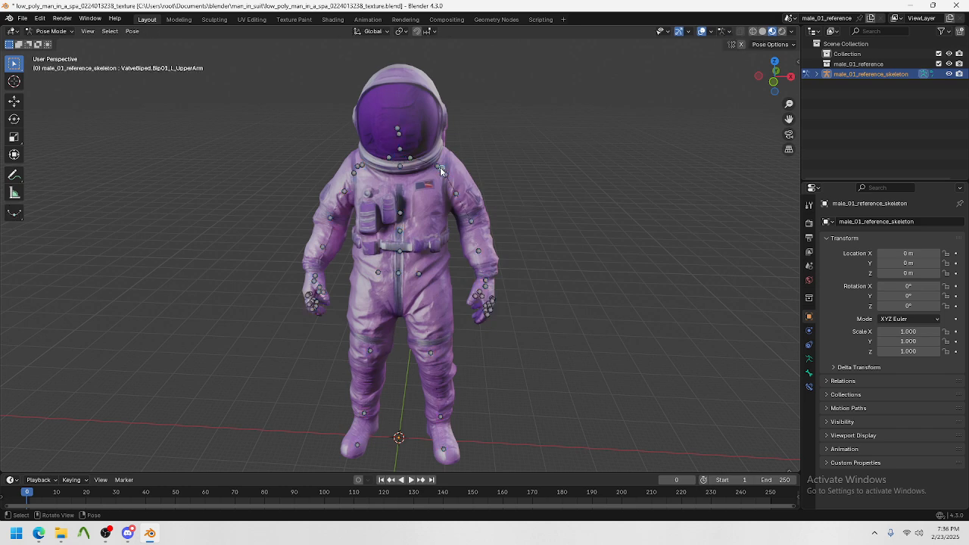
pyautogui.press('r')
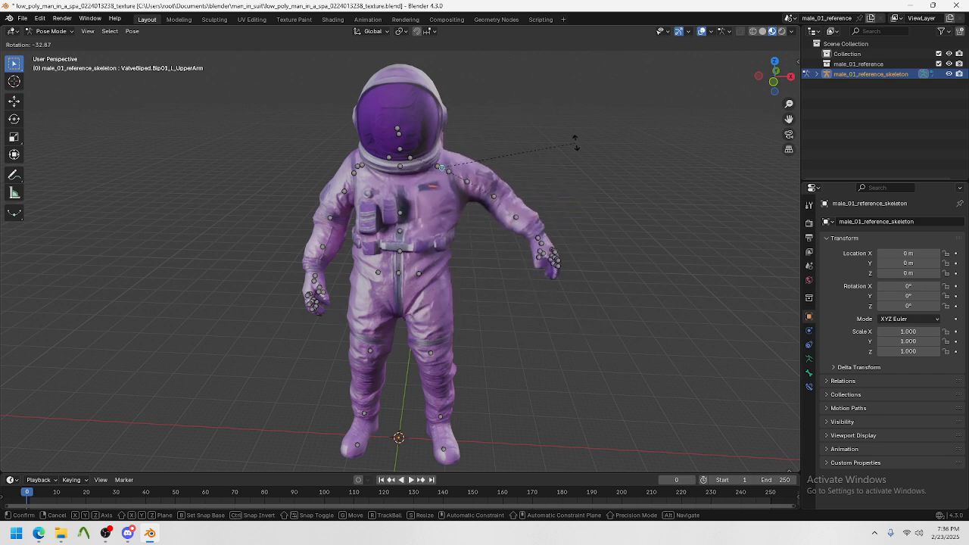
pyautogui.rightClick(575, 144)
pyautogui.moveTo(599, 191); pyautogui.dragTo(516, 209, button='middle')
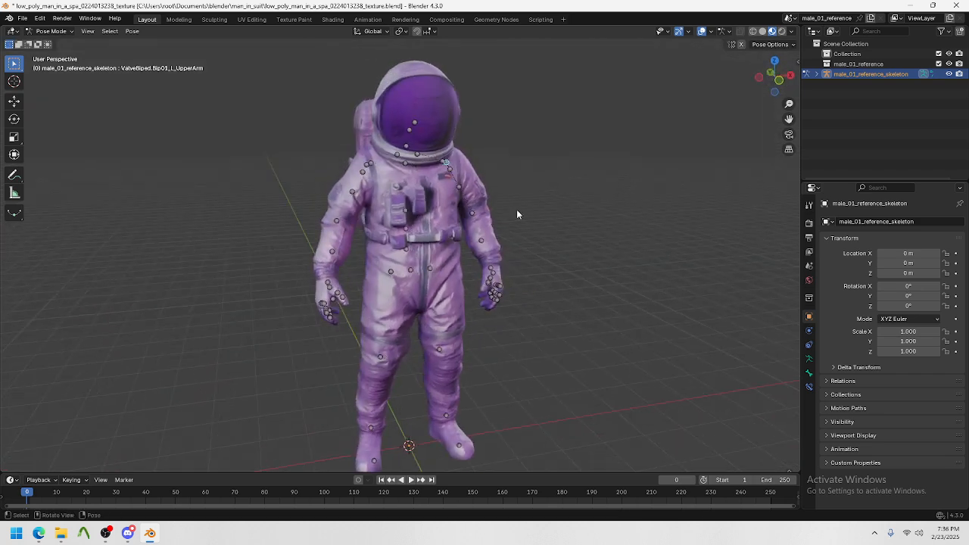
pyautogui.moveTo(527, 290); pyautogui.dragTo(507, 246, button='middle')
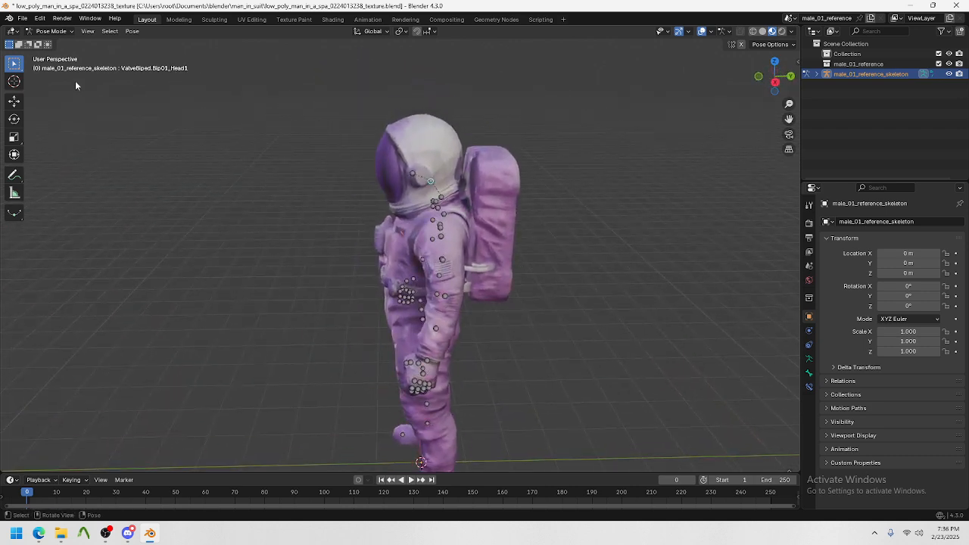
# Step: Return to Object Mode, select the skeleton together with the astronaut mesh, and enter Weight Paint mode
pyautogui.click(52, 31)
pyautogui.click(54, 44)
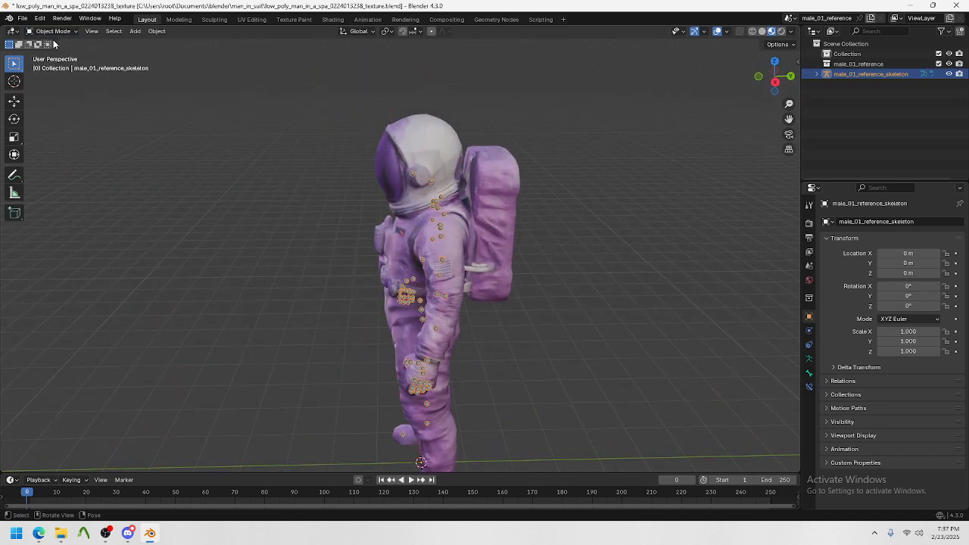
pyautogui.click(184, 169)
pyautogui.click(434, 185)
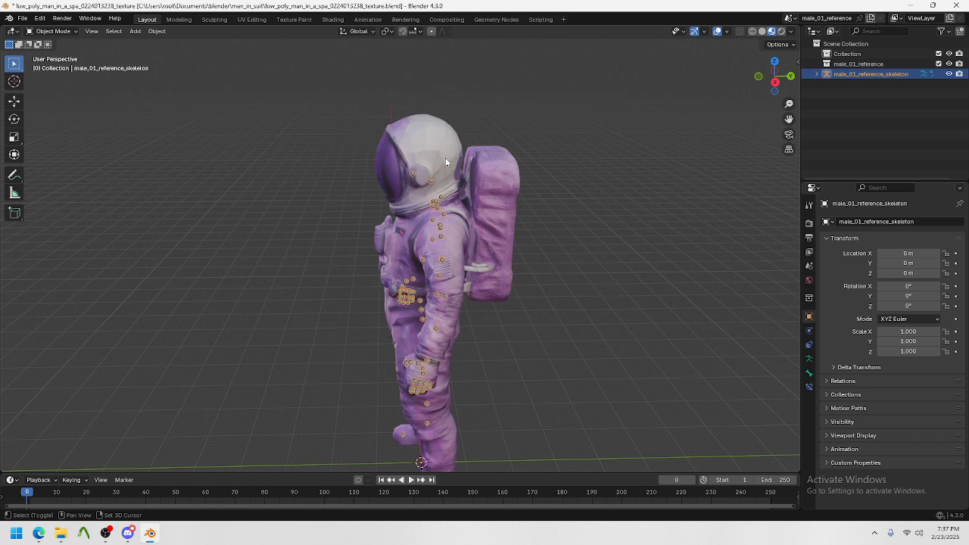
pyautogui.keyDown('shift'); pyautogui.click(446, 157); pyautogui.keyUp('shift')
pyautogui.click(51, 31)
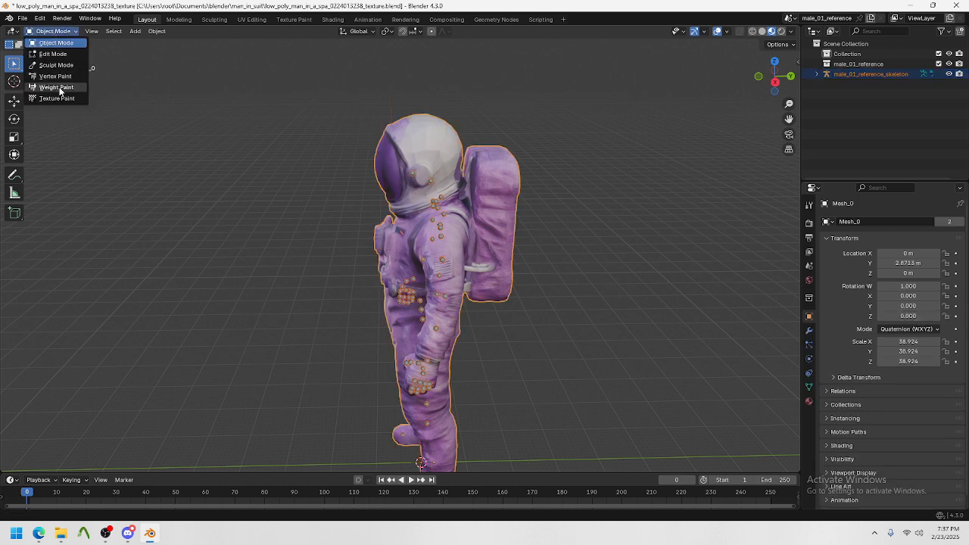
pyautogui.click(56, 87)
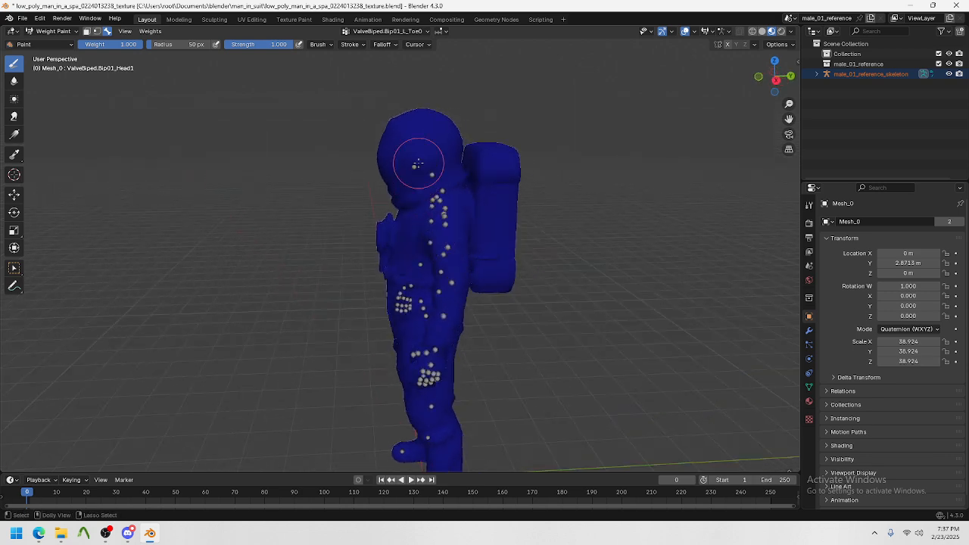
# Step: Select the ValveBiped.forward bone and subtract its weights from the top and side of the helmet
pyautogui.keyDown('ctrl'); pyautogui.click(414, 166); pyautogui.keyUp('ctrl')
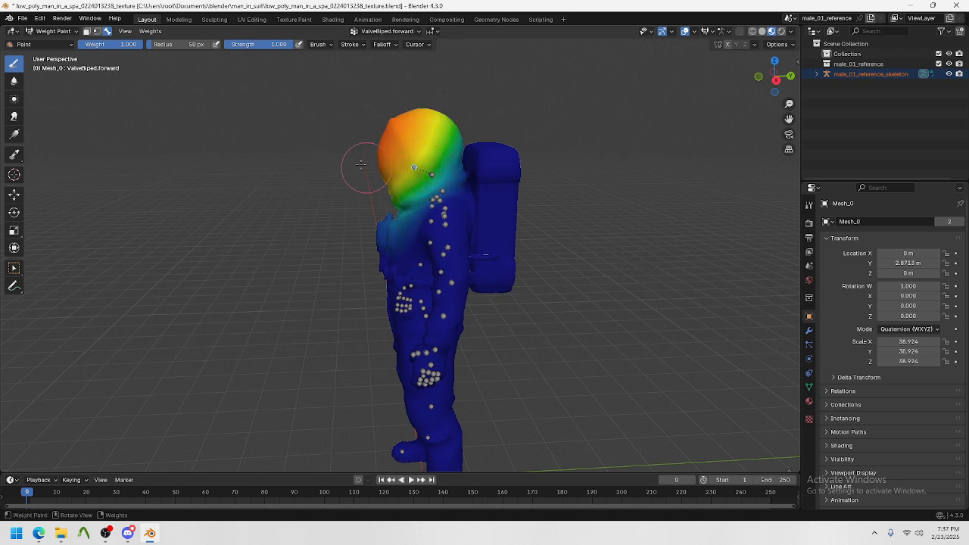
pyautogui.moveTo(418, 116)
pyautogui.keyDown('ctrl'); pyautogui.mouseDown()
pyautogui.moveTo(364, 150)
pyautogui.moveTo(447, 111)
pyautogui.moveTo(438, 170)
pyautogui.mouseUp(); pyautogui.keyUp('ctrl')
pyautogui.moveTo(474, 162)
pyautogui.mouseDown(button='middle')
pyautogui.moveTo(570, 191)
pyautogui.moveTo(606, 178)
pyautogui.mouseUp(button='middle')
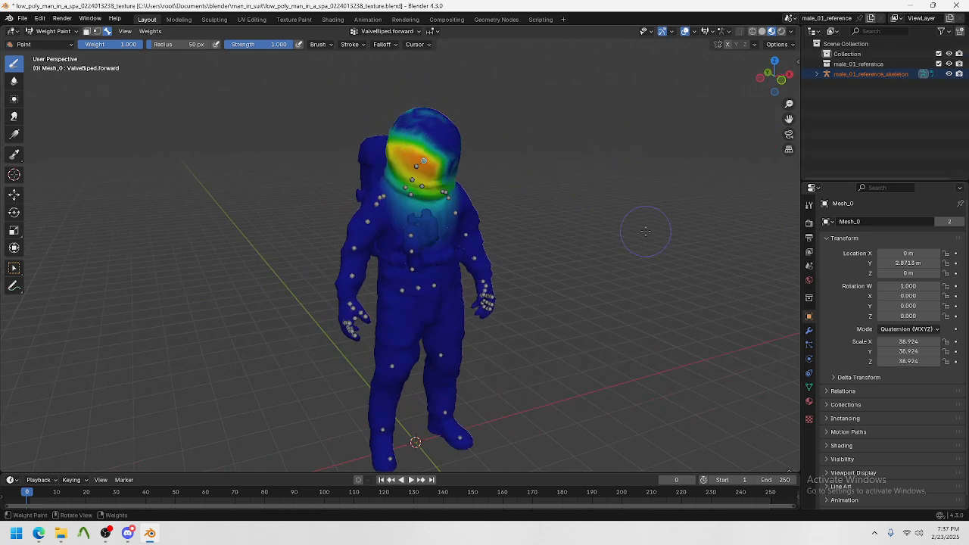
# Step: Set the paint brush's falloff shape to Projected
pyautogui.press('n')
pyautogui.click(795, 91)
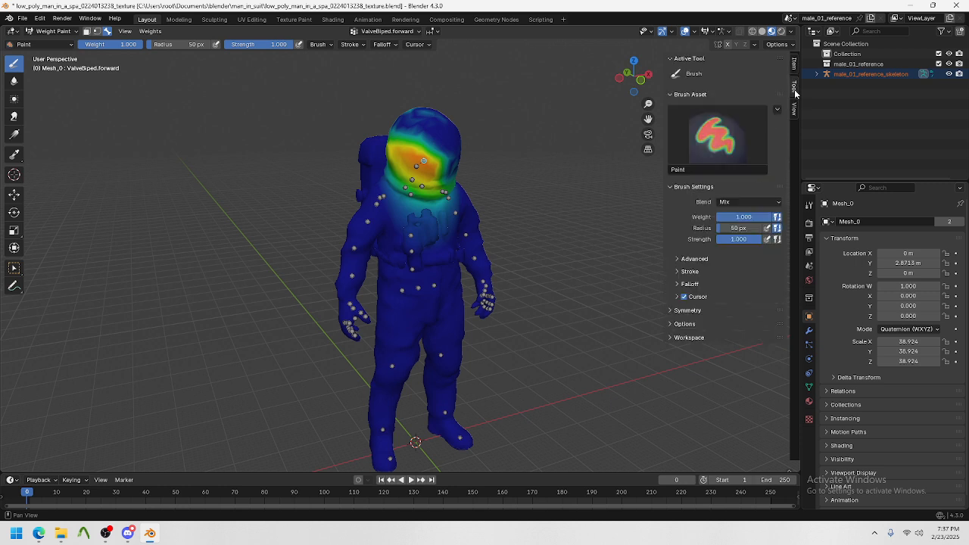
pyautogui.click(690, 272)
pyautogui.click(689, 272)
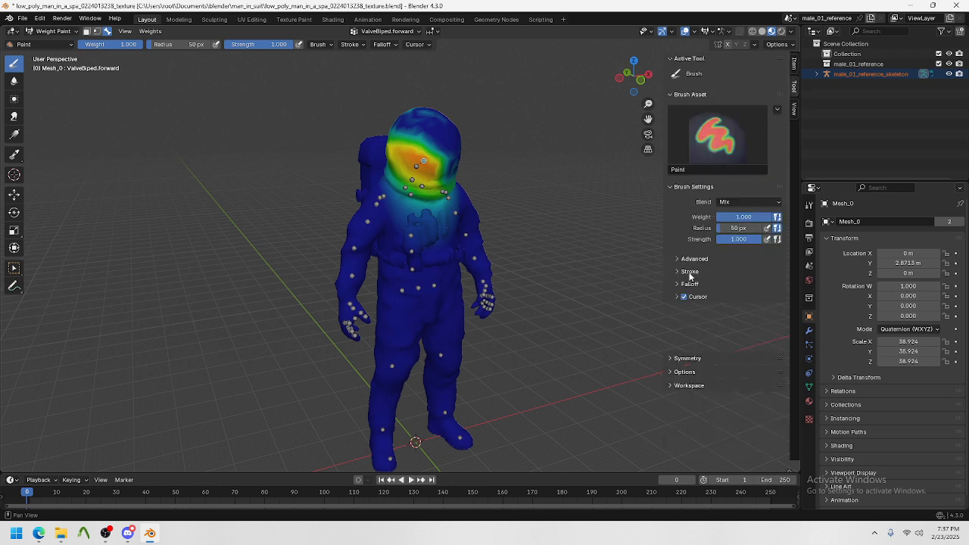
pyautogui.click(689, 272)
pyautogui.click(695, 262)
pyautogui.click(694, 259)
pyautogui.click(690, 271)
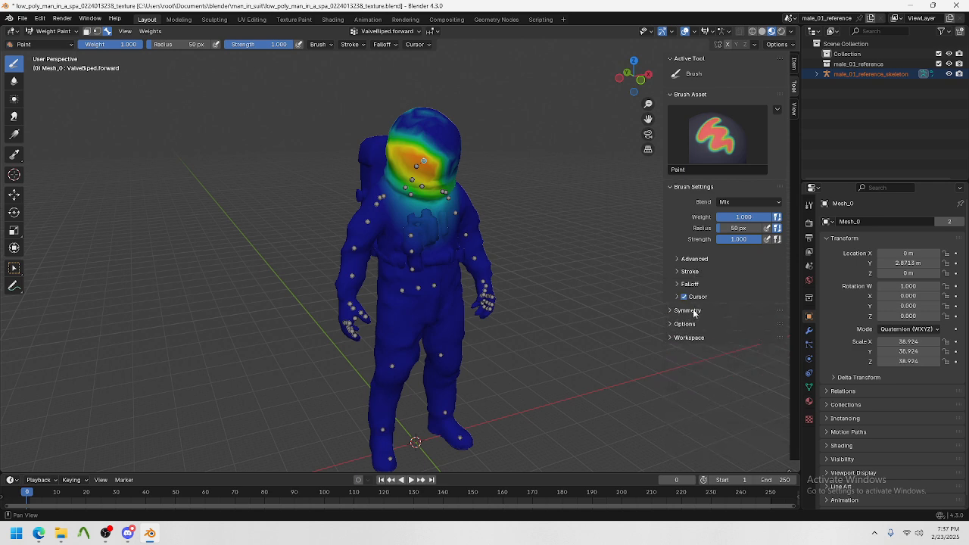
pyautogui.click(688, 311)
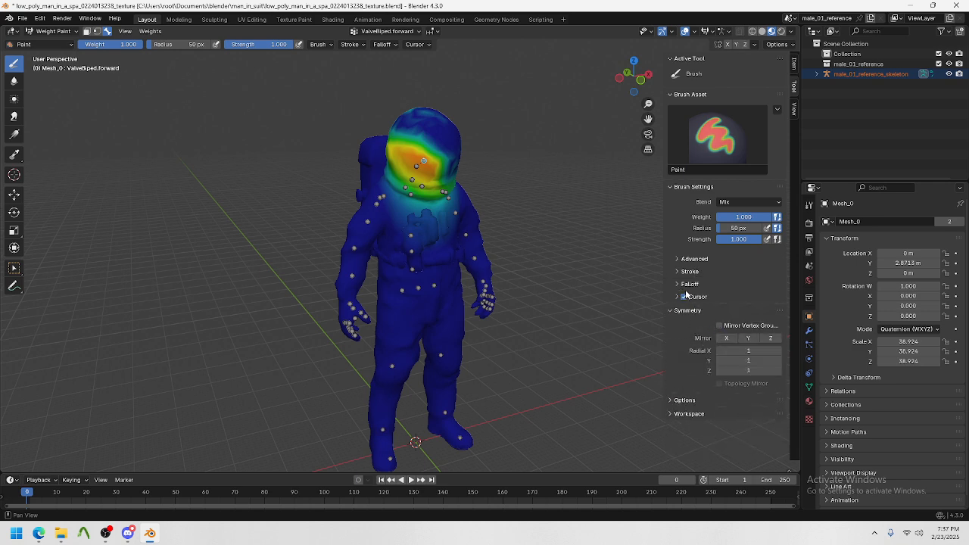
pyautogui.click(683, 285)
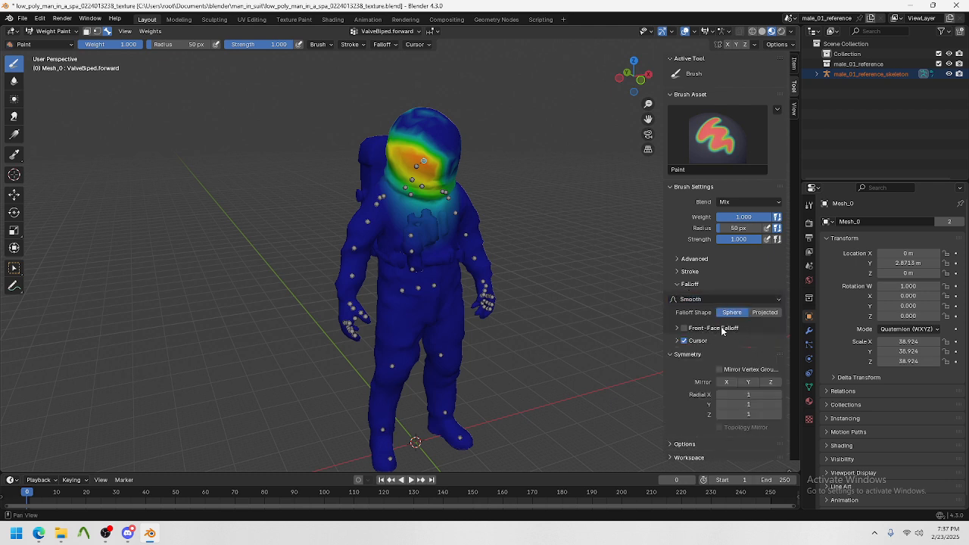
pyautogui.click(758, 314)
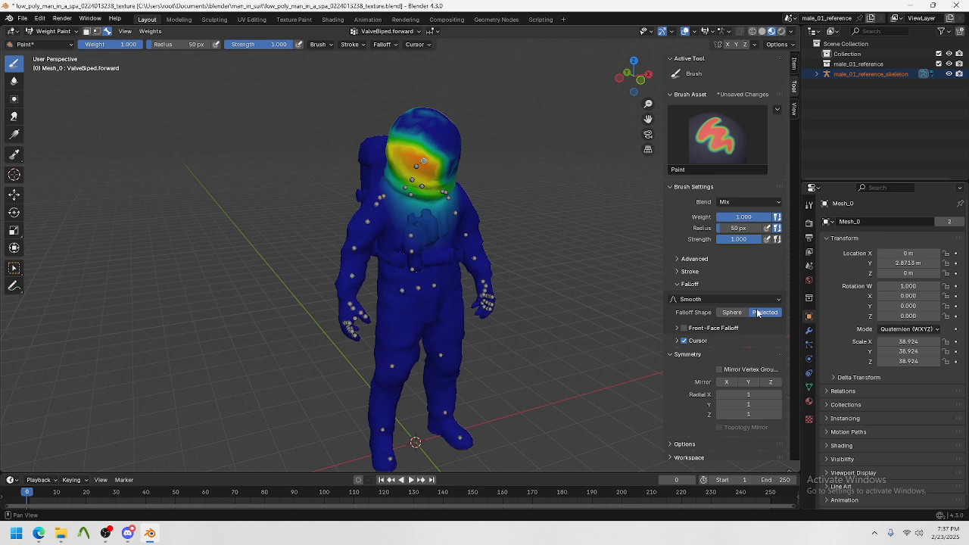
# Step: Subtract the remaining ValveBiped.forward weights from the visor and chest
pyautogui.moveTo(430, 216); pyautogui.dragTo(462, 208, button='middle')
pyautogui.moveTo(452, 165)
pyautogui.keyDown('ctrl'); pyautogui.mouseDown()
pyautogui.moveTo(391, 112)
pyautogui.moveTo(360, 189)
pyautogui.moveTo(379, 170)
pyautogui.moveTo(415, 187)
pyautogui.mouseUp(); pyautogui.keyUp('ctrl')
pyautogui.moveTo(460, 162)
pyautogui.mouseDown(button='middle')
pyautogui.moveTo(408, 169)
pyautogui.moveTo(515, 189)
pyautogui.moveTo(355, 169)
pyautogui.mouseUp(button='middle')
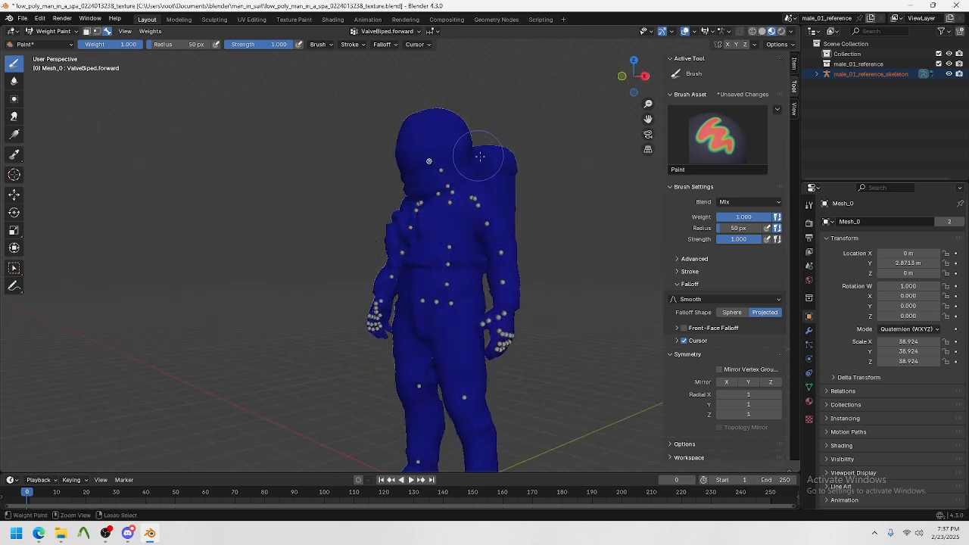
# Step: Enlarge the brush radius to 112 px and undo the trial stroke on the helmet
pyautogui.press('f')
pyautogui.click(458, 217)
pyautogui.moveTo(404, 141); pyautogui.dragTo(385, 200)
pyautogui.hotkey('ctrl', 'z')
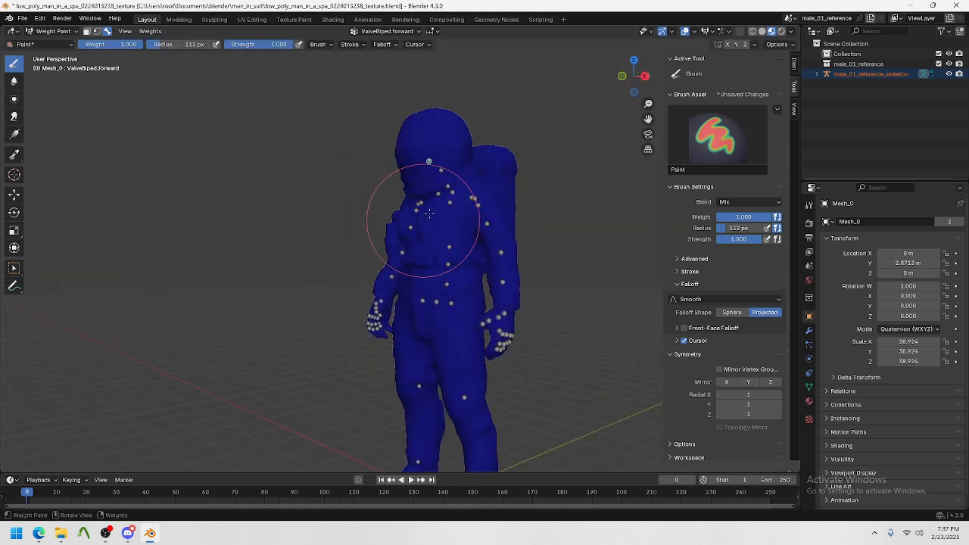
# Step: Select the Bip01_Head1 bone and paint the whole helmet with weight 1.000
pyautogui.moveTo(485, 173)
pyautogui.mouseDown(button='middle')
pyautogui.moveTo(406, 159)
pyautogui.moveTo(430, 255)
pyautogui.mouseUp(button='middle')
pyautogui.keyDown('ctrl'); pyautogui.keyDown('shift'); pyautogui.click(439, 168); pyautogui.keyUp('shift'); pyautogui.keyUp('ctrl')
pyautogui.scroll(2, 436, 254)
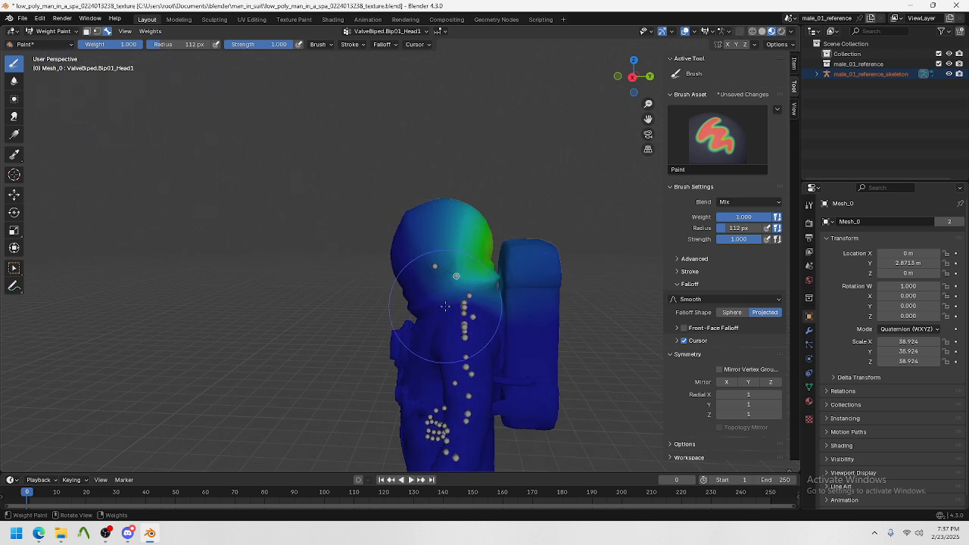
pyautogui.moveTo(465, 313); pyautogui.dragTo(408, 288, button='middle')
pyautogui.scroll(3, 356, 269)
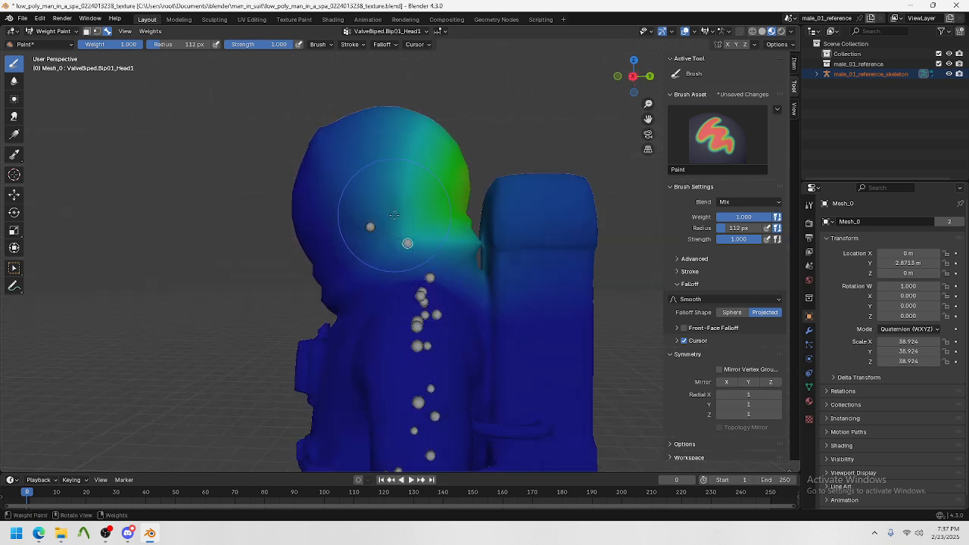
pyautogui.moveTo(416, 190)
pyautogui.mouseDown()
pyautogui.moveTo(305, 259)
pyautogui.moveTo(301, 299)
pyautogui.moveTo(447, 250)
pyautogui.moveTo(409, 135)
pyautogui.moveTo(318, 175)
pyautogui.moveTo(386, 84)
pyautogui.moveTo(238, 184)
pyautogui.moveTo(393, 111)
pyautogui.moveTo(333, 99)
pyautogui.moveTo(257, 168)
pyautogui.moveTo(349, 125)
pyautogui.moveTo(462, 188)
pyautogui.moveTo(489, 176)
pyautogui.mouseUp()
pyautogui.moveTo(488, 176)
pyautogui.mouseDown(button='middle')
pyautogui.moveTo(473, 280)
pyautogui.moveTo(347, 257)
pyautogui.moveTo(314, 265)
pyautogui.mouseUp(button='middle')
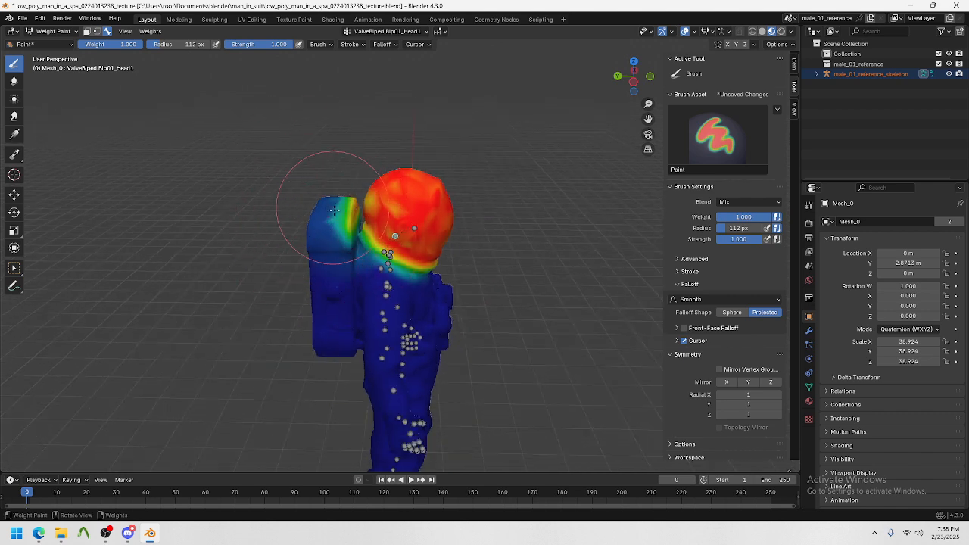
# Step: Move the Bip01_Head1 bone well forward of the body to expose the head weights on the backpack
pyautogui.moveTo(419, 262)
pyautogui.mouseDown(button='middle')
pyautogui.moveTo(428, 232)
pyautogui.moveTo(404, 235)
pyautogui.moveTo(412, 186)
pyautogui.mouseUp(button='middle')
pyautogui.press('g')
pyautogui.click(571, 194)
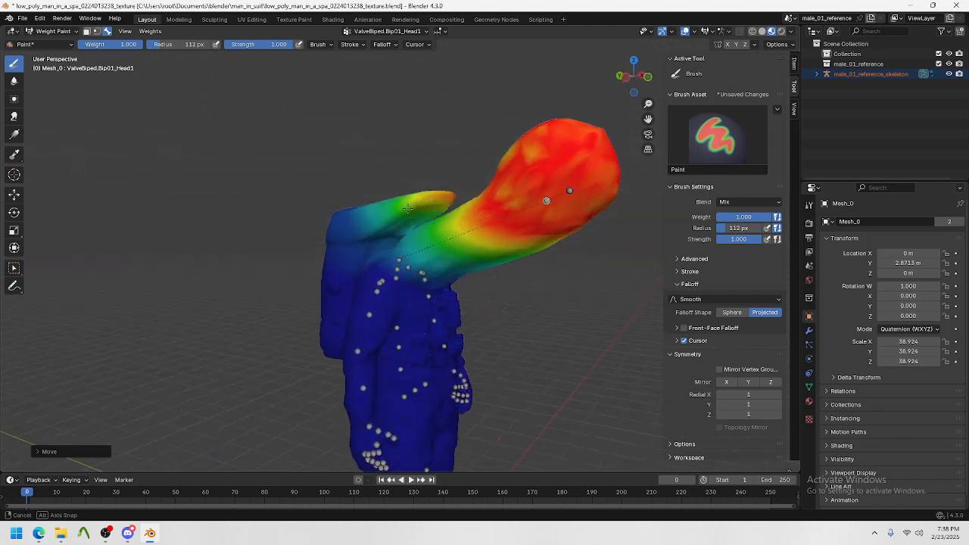
# Step: Subtract the Bip01_Head1 weights from the top of the backpack and reset the bone's location
pyautogui.scroll(4, 430, 137)
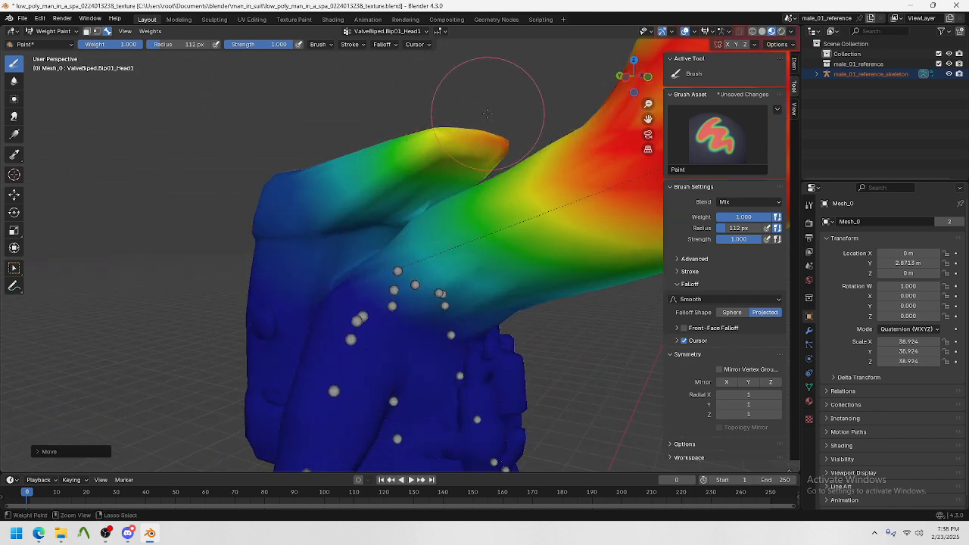
pyautogui.keyDown('ctrl'); pyautogui.moveTo(452, 118); pyautogui.dragTo(459, 118); pyautogui.keyUp('ctrl')
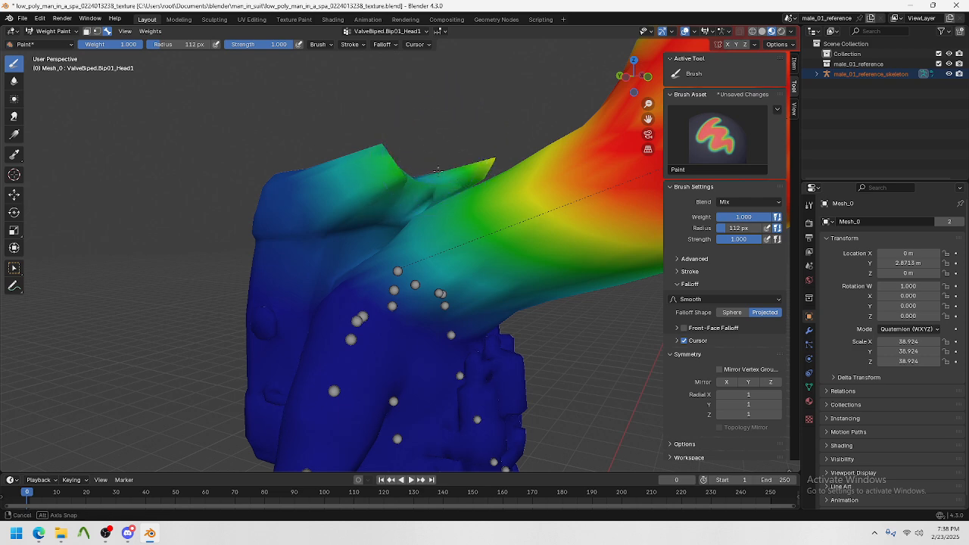
pyautogui.moveTo(458, 129); pyautogui.dragTo(459, 178, button='middle')
pyautogui.keyDown('ctrl'); pyautogui.moveTo(459, 125); pyautogui.dragTo(428, 144); pyautogui.keyUp('ctrl')
pyautogui.moveTo(401, 185); pyautogui.dragTo(333, 162, button='middle')
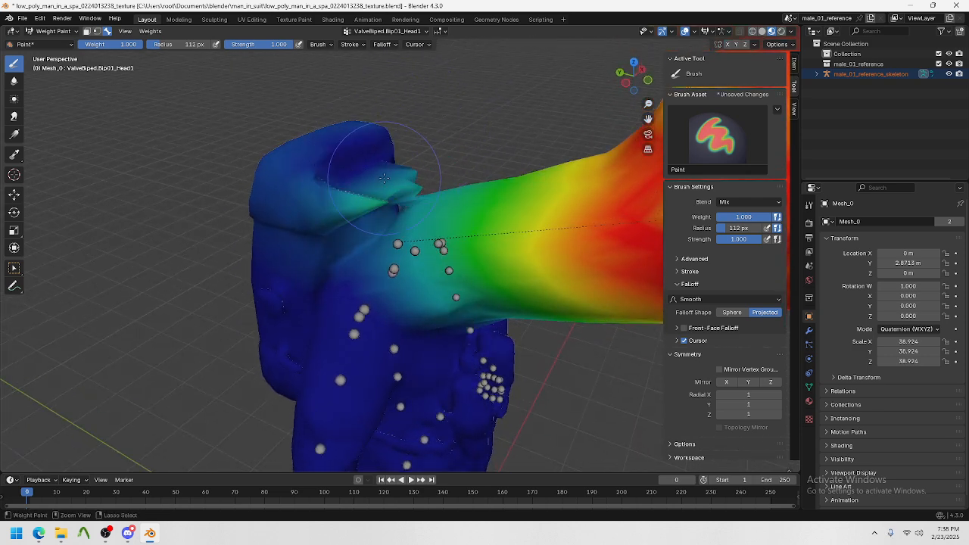
pyautogui.moveTo(318, 214)
pyautogui.keyDown('ctrl'); pyautogui.mouseDown()
pyautogui.moveTo(321, 156)
pyautogui.moveTo(277, 205)
pyautogui.mouseUp(); pyautogui.keyUp('ctrl')
pyautogui.moveTo(277, 205); pyautogui.dragTo(451, 178, button='middle')
pyautogui.hotkey('alt', 'g')
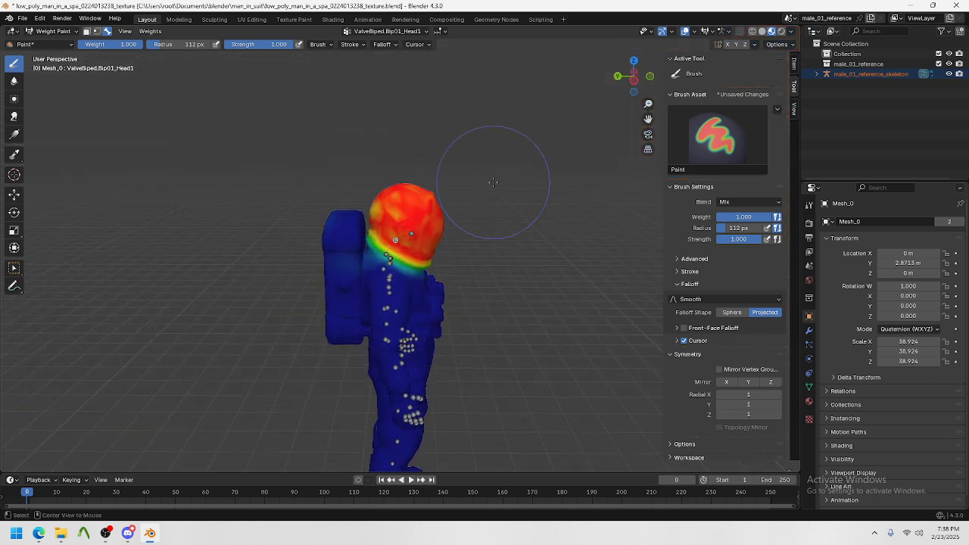
# Step: Paint the helmet's remaining weaker patches with full Bip01_Head1 weight from all sides
pyautogui.moveTo(505, 278); pyautogui.dragTo(446, 209, button='middle')
pyautogui.moveTo(508, 203); pyautogui.dragTo(529, 207, button='middle')
pyautogui.scroll(2, 527, 205)
pyautogui.scroll(1, 528, 205)
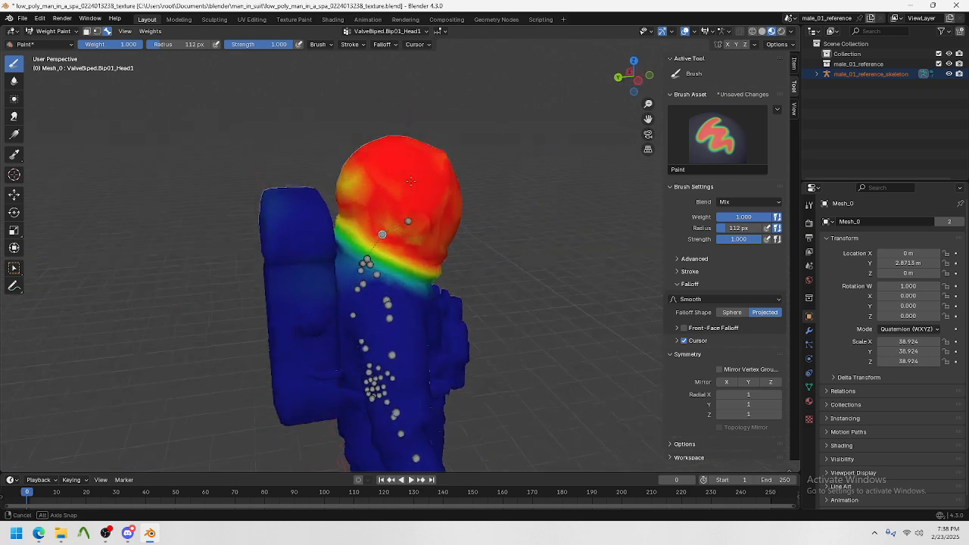
pyautogui.moveTo(444, 199); pyautogui.dragTo(292, 195, button='middle')
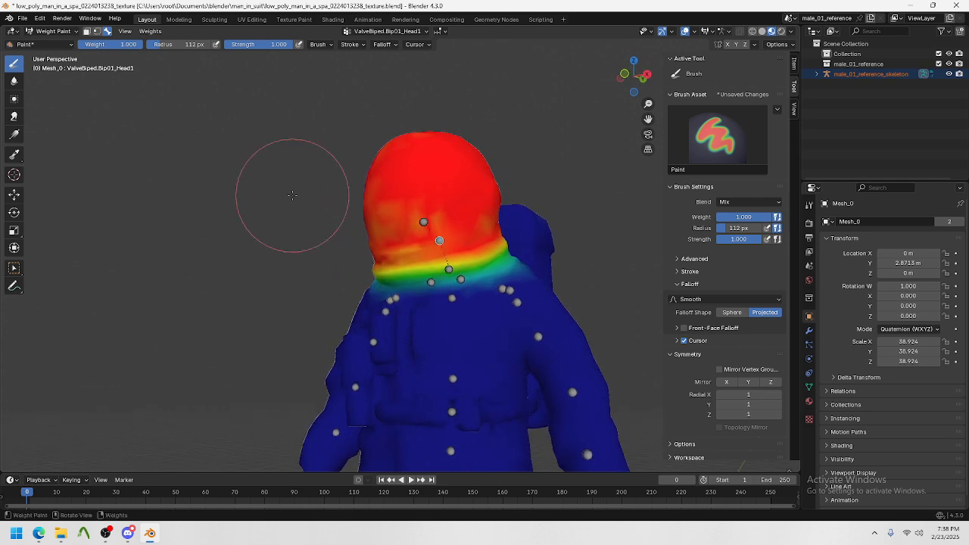
pyautogui.moveTo(362, 214)
pyautogui.mouseDown(button='middle')
pyautogui.moveTo(347, 193)
pyautogui.moveTo(363, 216)
pyautogui.mouseUp(button='middle')
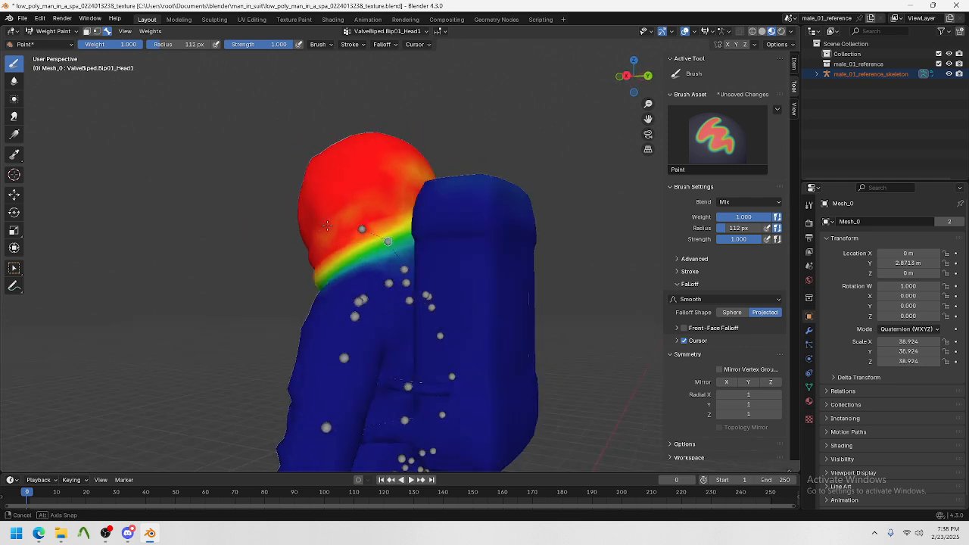
pyautogui.moveTo(404, 119); pyautogui.dragTo(501, 205, button='middle')
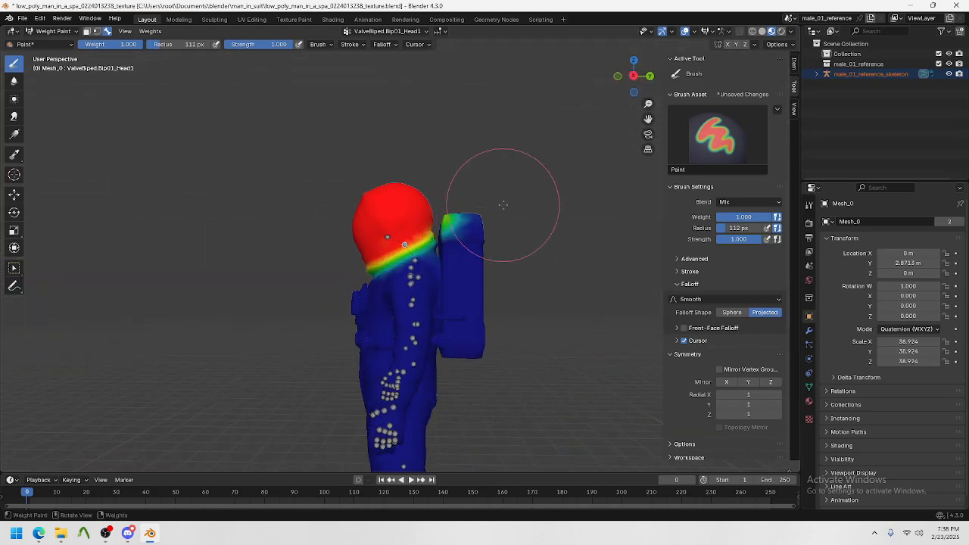
# Step: Move the Bip01_Head1 bone forward to check the helmet's separation from the backpack, and undo the move
pyautogui.press('g')
pyautogui.click(435, 185)
pyautogui.moveTo(470, 238)
pyautogui.mouseDown(button='middle')
pyautogui.moveTo(511, 252)
pyautogui.moveTo(493, 159)
pyautogui.mouseUp(button='middle')
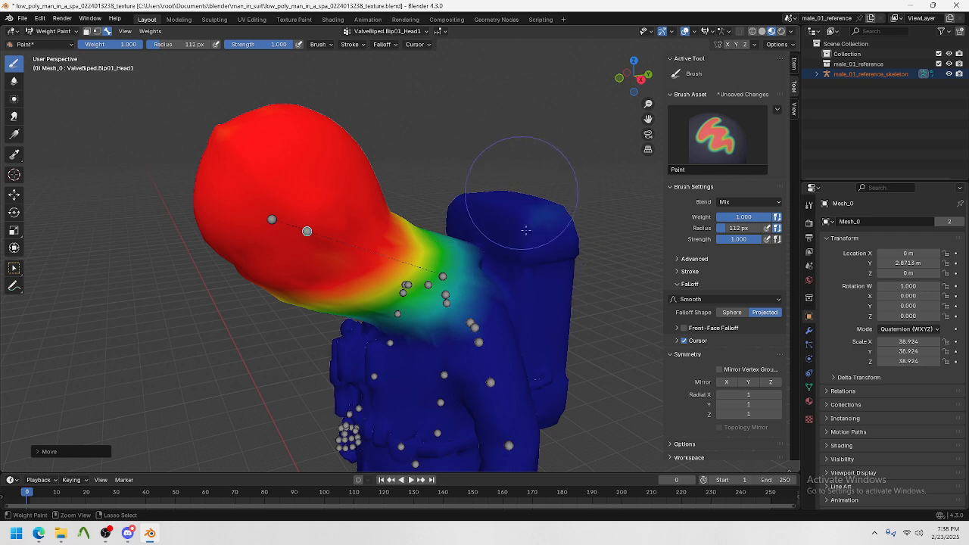
pyautogui.hotkey('ctrl', 'z')
pyautogui.scroll(-5, 521, 268)
pyautogui.moveTo(519, 266); pyautogui.dragTo(502, 318, button='middle')
pyautogui.hotkey('ctrl', 'z')
# Step: Test the helmet deformation by freely rotating the Bip01_Head1 bone in trackball mode, and undo the rotation
pyautogui.press('r')
pyautogui.press('r')
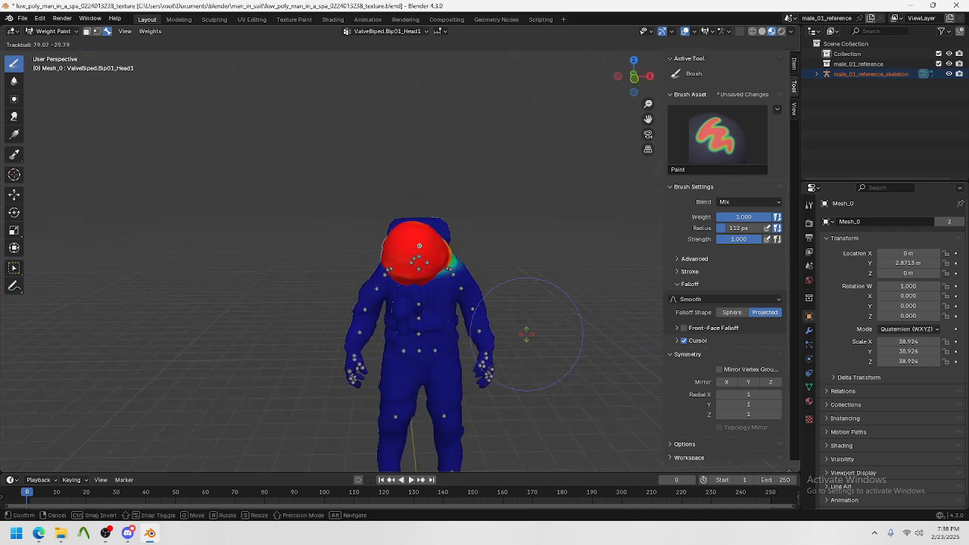
pyautogui.click(494, 277)
pyautogui.hotkey('ctrl', 'z')
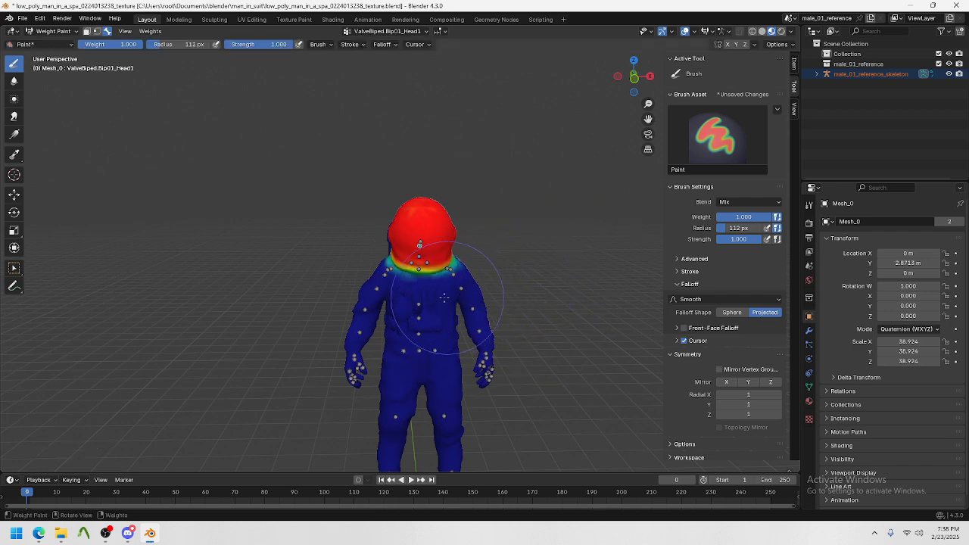
pyautogui.moveTo(486, 248); pyautogui.dragTo(445, 267, button='middle')
pyautogui.scroll(4, 422, 277)
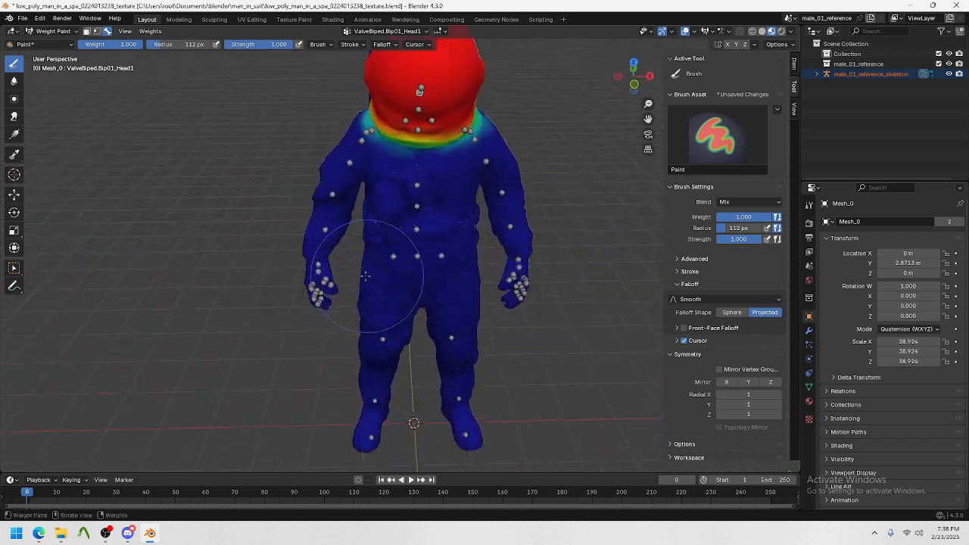
# Step: Select the Bip01_R_Hand bone and paint full weight over the right hand and fingers
pyautogui.moveTo(339, 281); pyautogui.dragTo(426, 265, button='middle')
pyautogui.scroll(5, 450, 264)
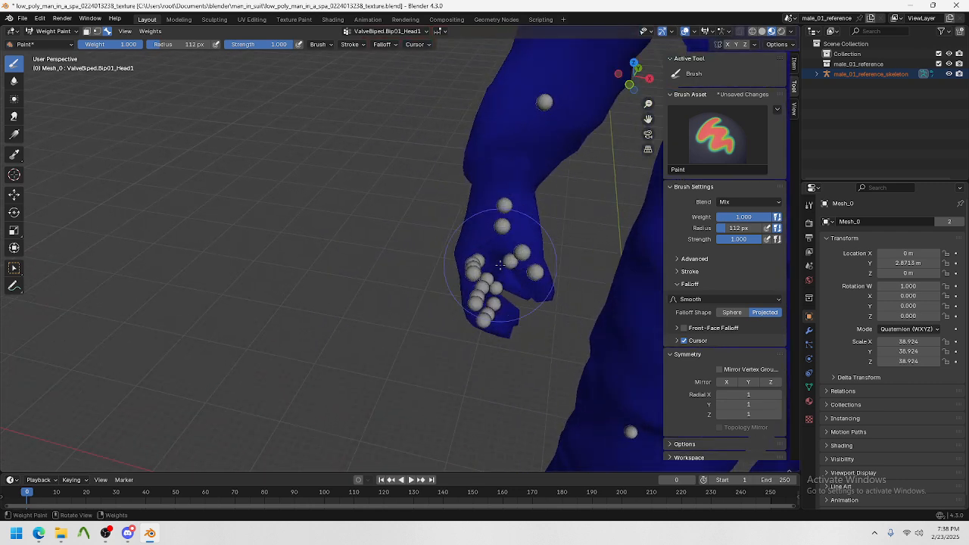
pyautogui.keyDown('ctrl'); pyautogui.click(510, 261); pyautogui.keyUp('ctrl')
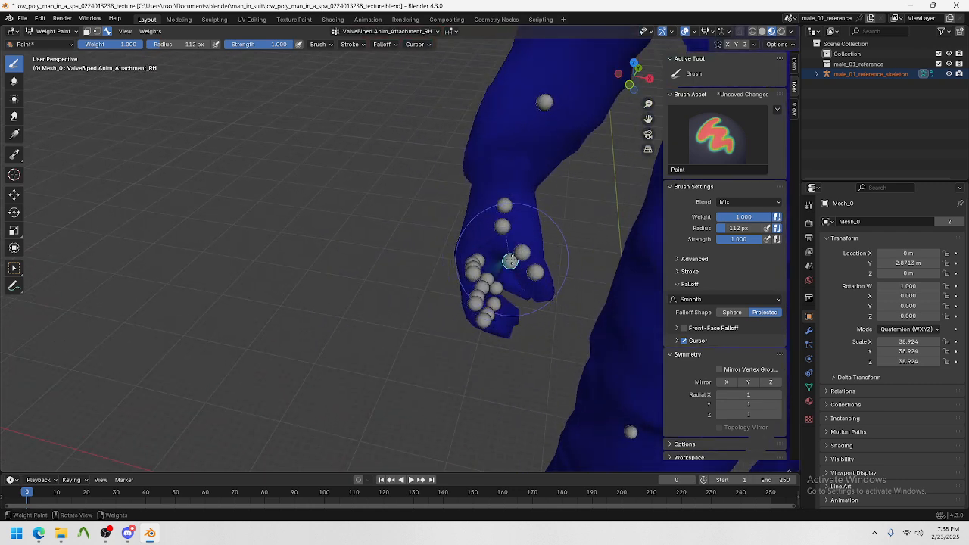
pyautogui.keyDown('ctrl'); pyautogui.click(502, 224); pyautogui.keyUp('ctrl')
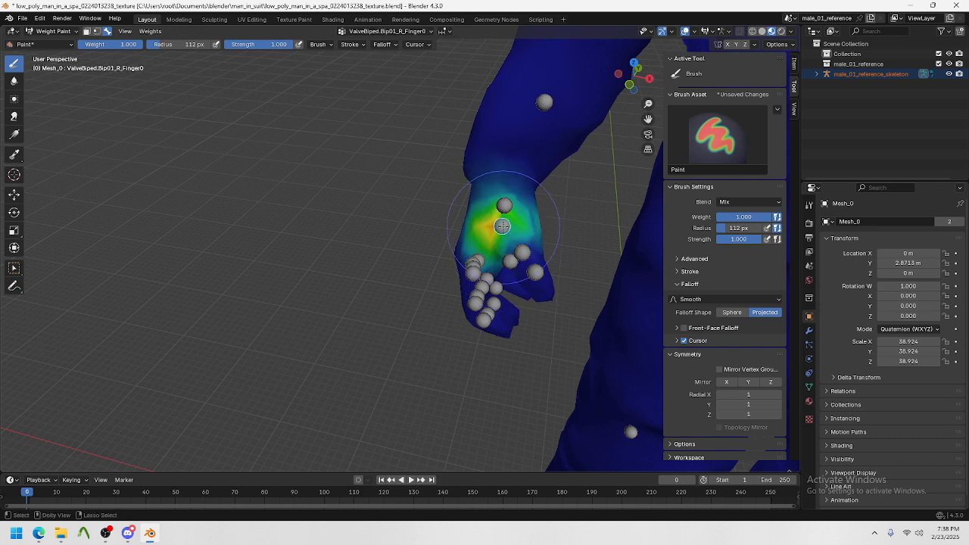
pyautogui.keyDown('ctrl'); pyautogui.click(504, 204); pyautogui.keyUp('ctrl')
pyautogui.keyDown('ctrl'); pyautogui.click(504, 205); pyautogui.keyUp('ctrl')
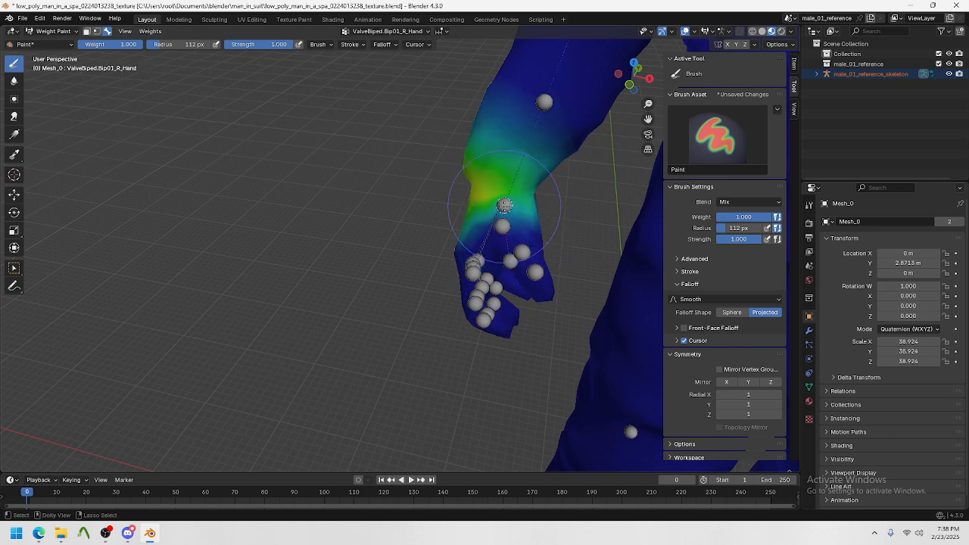
pyautogui.moveTo(504, 205); pyautogui.dragTo(424, 221, button='middle')
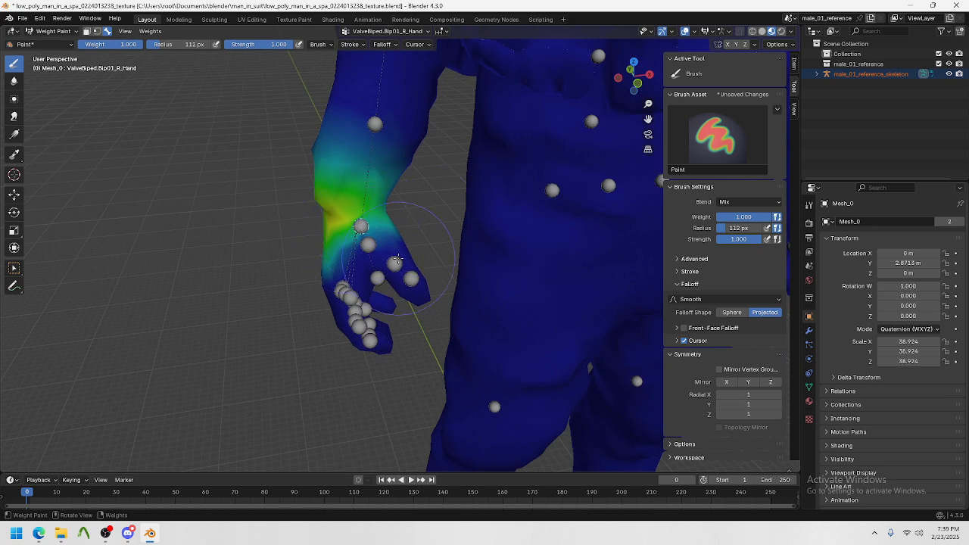
pyautogui.moveTo(410, 279); pyautogui.dragTo(396, 271, button='middle')
pyautogui.moveTo(395, 282)
pyautogui.mouseDown()
pyautogui.moveTo(361, 325)
pyautogui.moveTo(415, 332)
pyautogui.moveTo(406, 356)
pyautogui.mouseUp()
pyautogui.moveTo(405, 362)
pyautogui.mouseDown(button='middle')
pyautogui.moveTo(502, 321)
pyautogui.moveTo(374, 298)
pyautogui.moveTo(480, 303)
pyautogui.moveTo(479, 341)
pyautogui.mouseUp(button='middle')
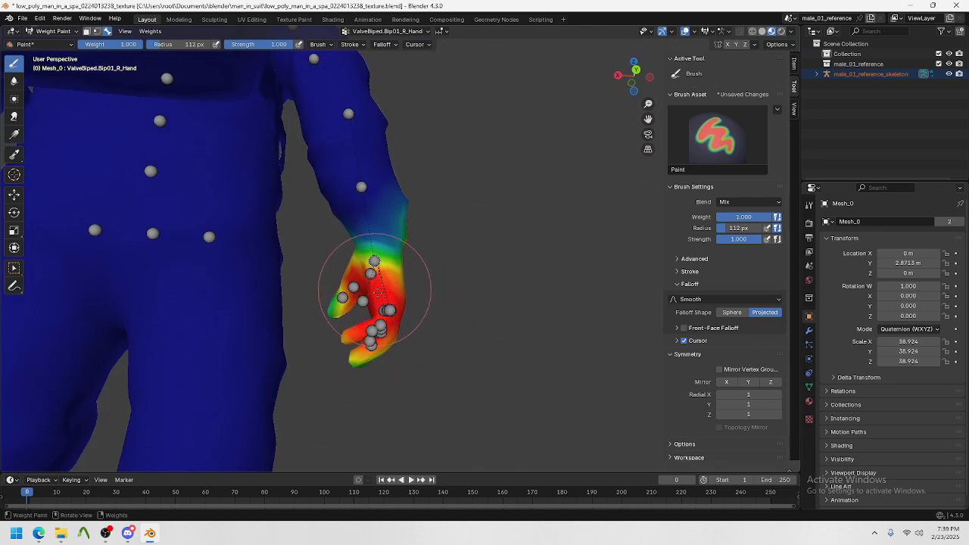
# Step: Fill the right hand's remaining weaker patches, including the thumb and fingertips, with full Bip01_R_Hand weight from other sides
pyautogui.scroll(3, 349, 326)
pyautogui.moveTo(349, 318)
pyautogui.mouseDown()
pyautogui.moveTo(371, 298)
pyautogui.moveTo(321, 261)
pyautogui.moveTo(299, 264)
pyautogui.mouseUp()
pyautogui.scroll(-5, 437, 327)
pyautogui.moveTo(438, 326)
pyautogui.mouseDown(button='middle')
pyautogui.moveTo(379, 340)
pyautogui.moveTo(368, 379)
pyautogui.moveTo(424, 371)
pyautogui.mouseUp(button='middle')
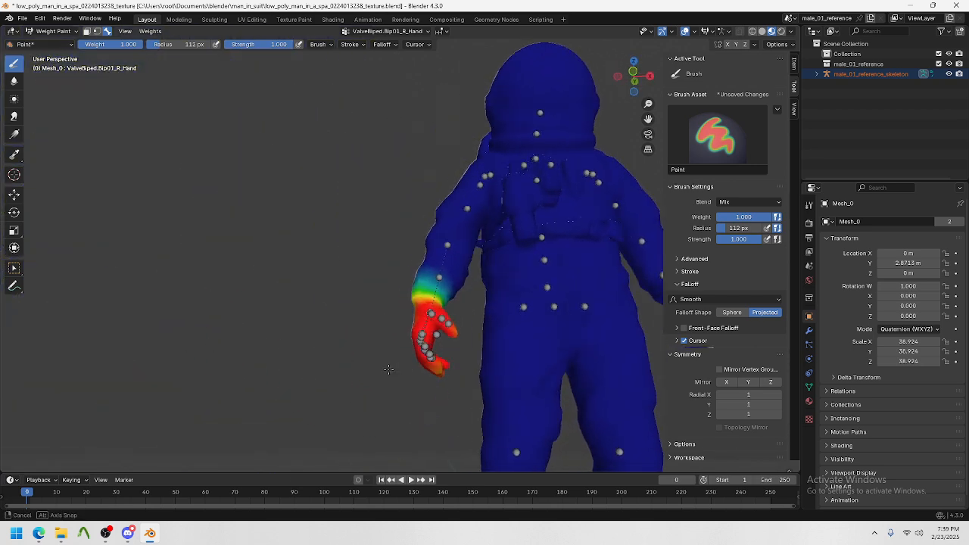
pyautogui.scroll(4, 461, 368)
pyautogui.scroll(3, 466, 370)
pyautogui.keyDown('shift'); pyautogui.moveTo(536, 390); pyautogui.dragTo(410, 289, button='middle'); pyautogui.keyUp('shift')
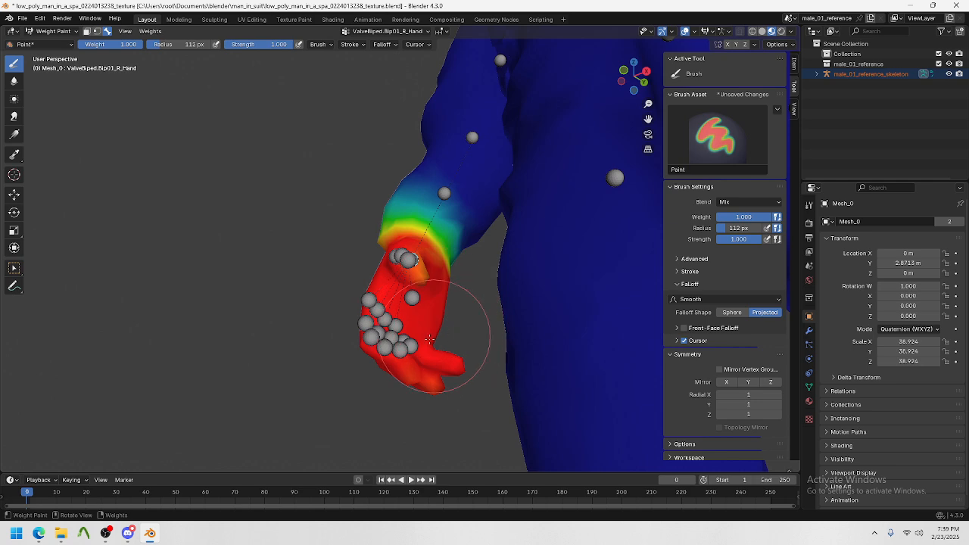
# Step: Inspect the weights of the right hand's attachment bone and of Anim_Attachment_LH on the left hand
pyautogui.keyDown('ctrl'); pyautogui.click(412, 297); pyautogui.keyUp('ctrl')
pyautogui.moveTo(412, 297)
pyautogui.mouseDown(button='middle')
pyautogui.moveTo(438, 279)
pyautogui.moveTo(372, 302)
pyautogui.moveTo(489, 351)
pyautogui.moveTo(446, 384)
pyautogui.moveTo(364, 381)
pyautogui.mouseUp(button='middle')
pyautogui.scroll(-4, 363, 381)
pyautogui.moveTo(447, 363)
pyautogui.mouseDown(button='middle')
pyautogui.moveTo(523, 339)
pyautogui.moveTo(385, 328)
pyautogui.mouseUp(button='middle')
pyautogui.scroll(5, 417, 287)
pyautogui.moveTo(496, 246)
pyautogui.keyDown('shift'); pyautogui.mouseDown(button='middle')
pyautogui.moveTo(418, 287)
pyautogui.moveTo(356, 294)
pyautogui.mouseUp(button='middle'); pyautogui.keyUp('shift')
pyautogui.keyDown('ctrl'); pyautogui.keyDown('shift'); pyautogui.click(270, 353); pyautogui.keyUp('shift'); pyautogui.keyUp('ctrl')
pyautogui.moveTo(312, 354); pyautogui.dragTo(251, 380, button='middle')
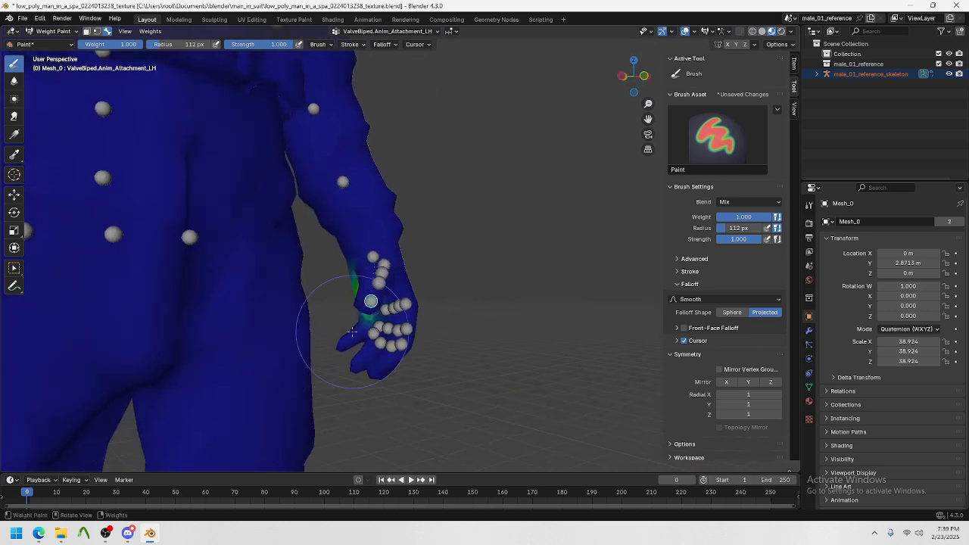
pyautogui.moveTo(352, 331); pyautogui.dragTo(409, 303, button='middle')
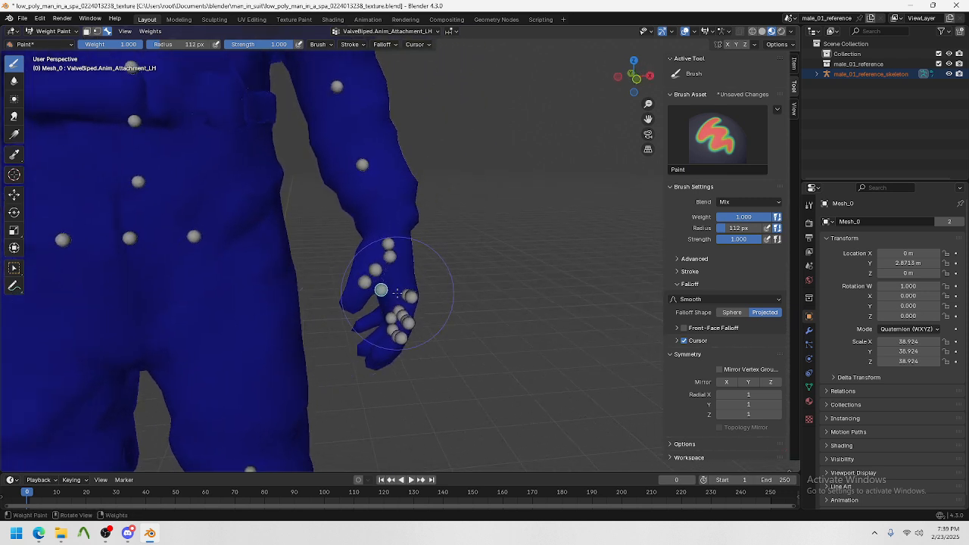
# Step: Select the Bip01_L_Hand bone and paint full weight over the left hand, thumb and fingers from all sides
pyautogui.keyDown('ctrl'); pyautogui.keyDown('shift'); pyautogui.click(388, 255); pyautogui.keyUp('shift'); pyautogui.keyUp('ctrl')
pyautogui.moveTo(387, 243); pyautogui.dragTo(384, 247, button='middle')
pyautogui.moveTo(389, 282); pyautogui.dragTo(392, 333)
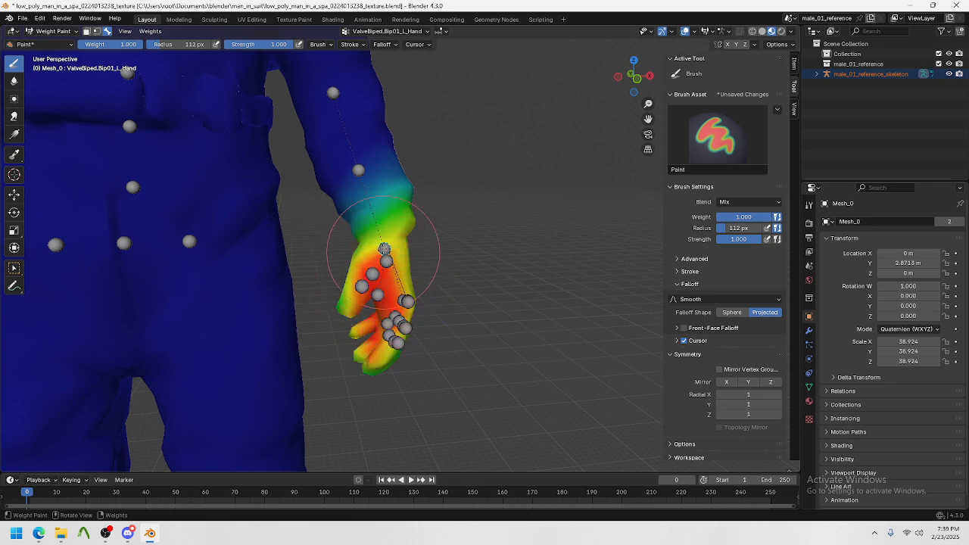
pyautogui.moveTo(367, 347)
pyautogui.mouseDown(button='middle')
pyautogui.moveTo(429, 283)
pyautogui.moveTo(333, 305)
pyautogui.mouseUp(button='middle')
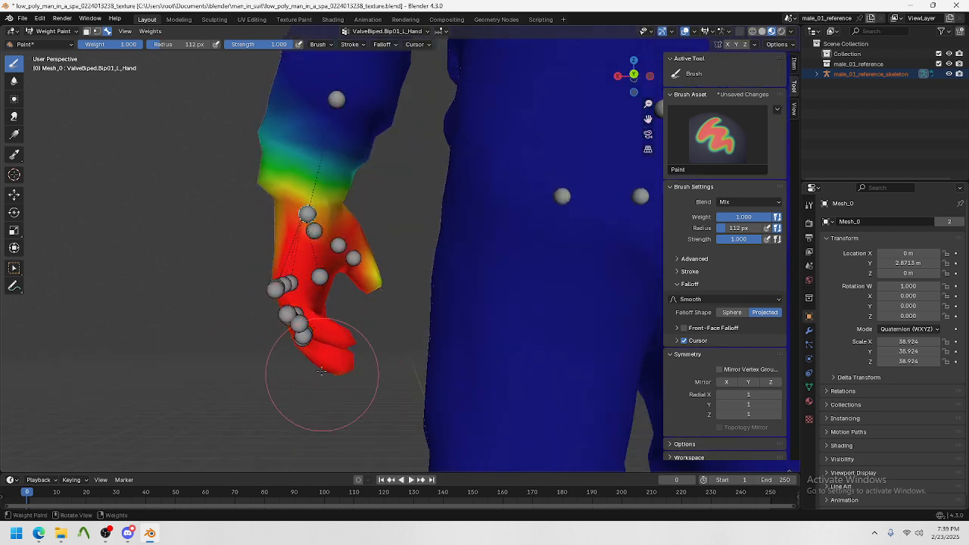
pyautogui.moveTo(260, 277)
pyautogui.mouseDown(button='middle')
pyautogui.moveTo(504, 225)
pyautogui.moveTo(472, 281)
pyautogui.moveTo(493, 325)
pyautogui.moveTo(323, 283)
pyautogui.moveTo(339, 241)
pyautogui.moveTo(476, 372)
pyautogui.mouseUp(button='middle')
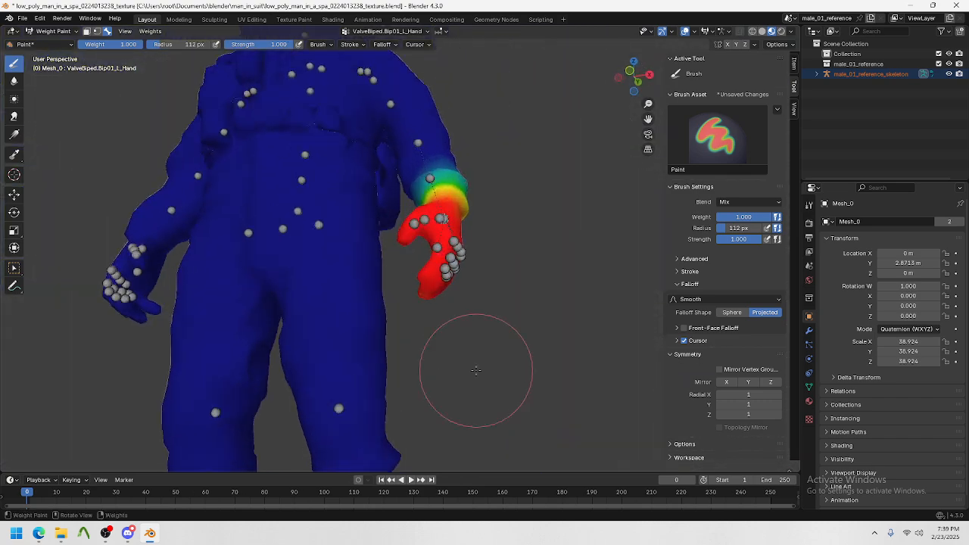
# Step: Select the Bip01_L_Thigh bone and paint full weight on the front and back of the left thigh down to the knee
pyautogui.scroll(-4, 485, 385)
pyautogui.keyDown('ctrl'); pyautogui.click(356, 235); pyautogui.keyUp('ctrl')
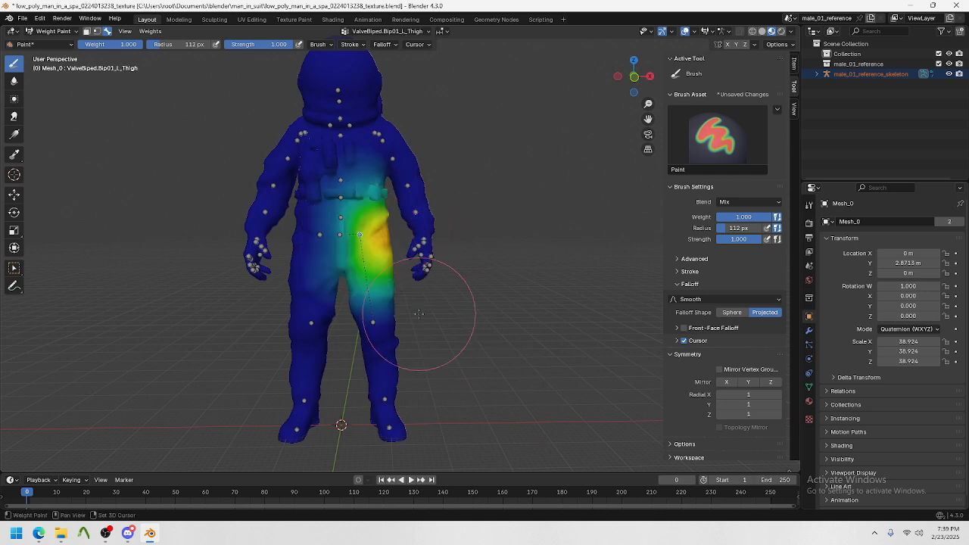
pyautogui.keyDown('shift'); pyautogui.moveTo(419, 314); pyautogui.dragTo(417, 274, button='middle'); pyautogui.keyUp('shift')
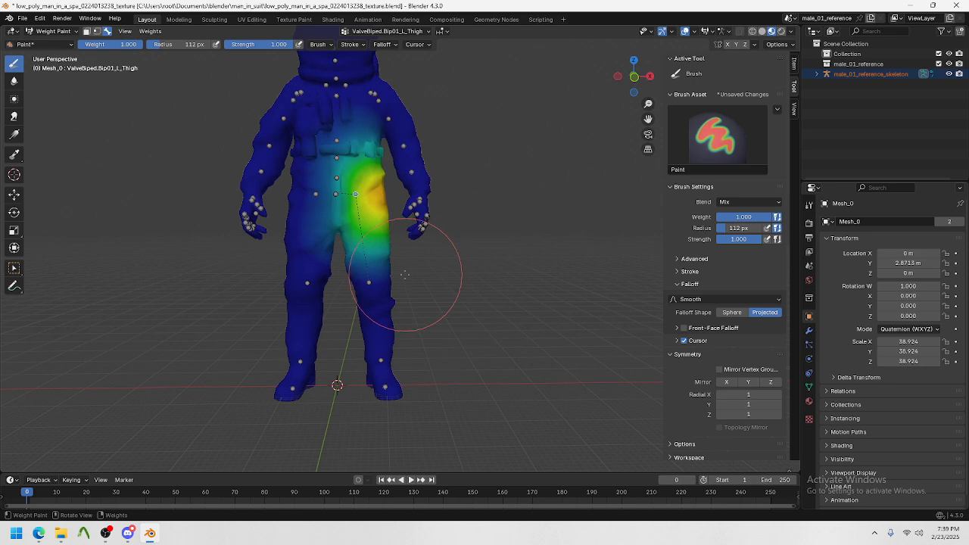
pyautogui.keyDown('shift'); pyautogui.moveTo(422, 266); pyautogui.dragTo(458, 326, button='middle'); pyautogui.keyUp('shift')
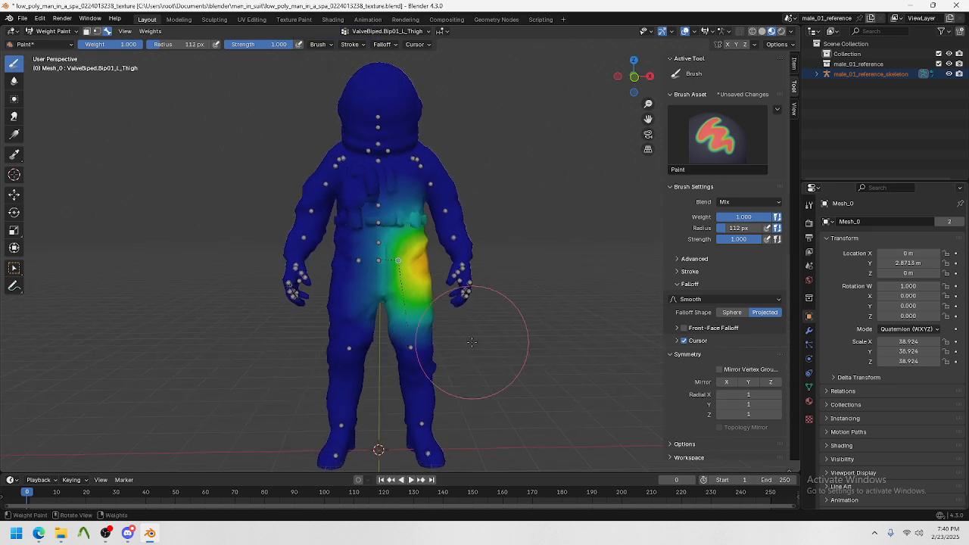
pyautogui.scroll(2, 409, 252)
pyautogui.keyDown('shift'); pyautogui.moveTo(407, 247); pyautogui.dragTo(404, 165, button='middle'); pyautogui.keyUp('shift')
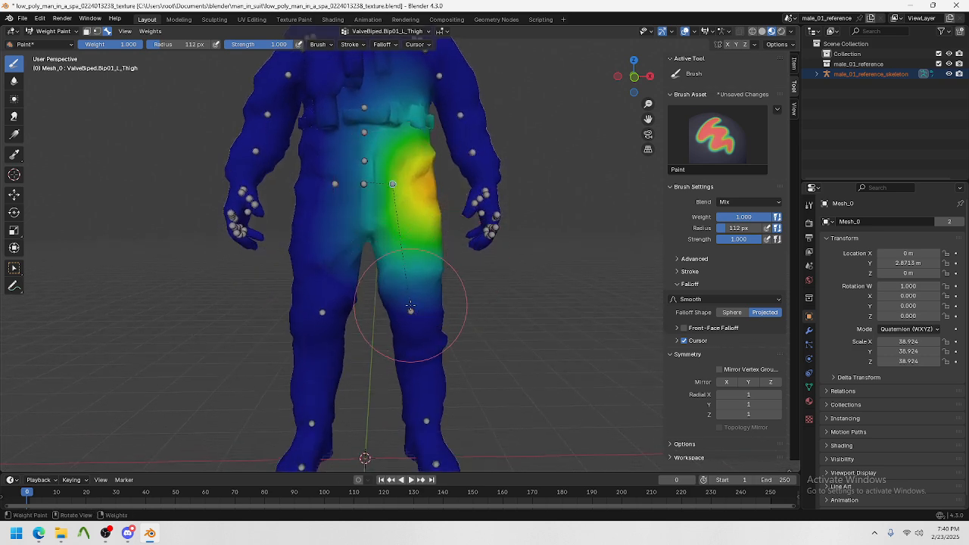
pyautogui.scroll(1, 404, 253)
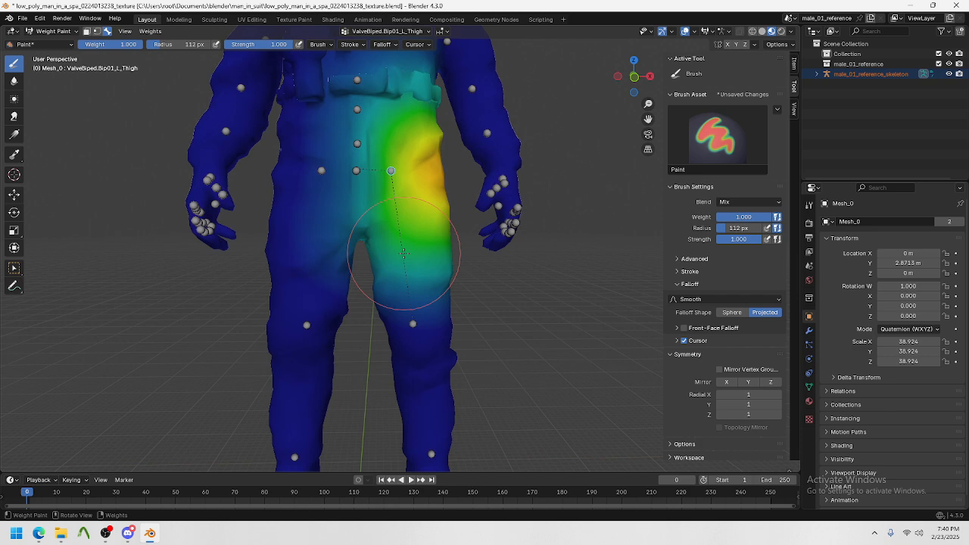
pyautogui.moveTo(394, 195); pyautogui.dragTo(426, 327)
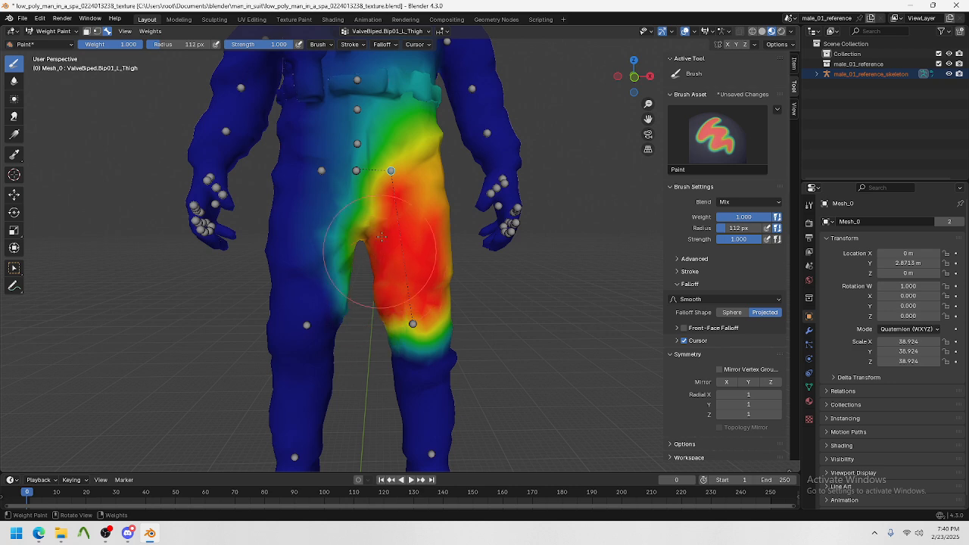
pyautogui.moveTo(467, 304); pyautogui.dragTo(315, 303, button='middle')
pyautogui.moveTo(379, 292); pyautogui.dragTo(373, 261)
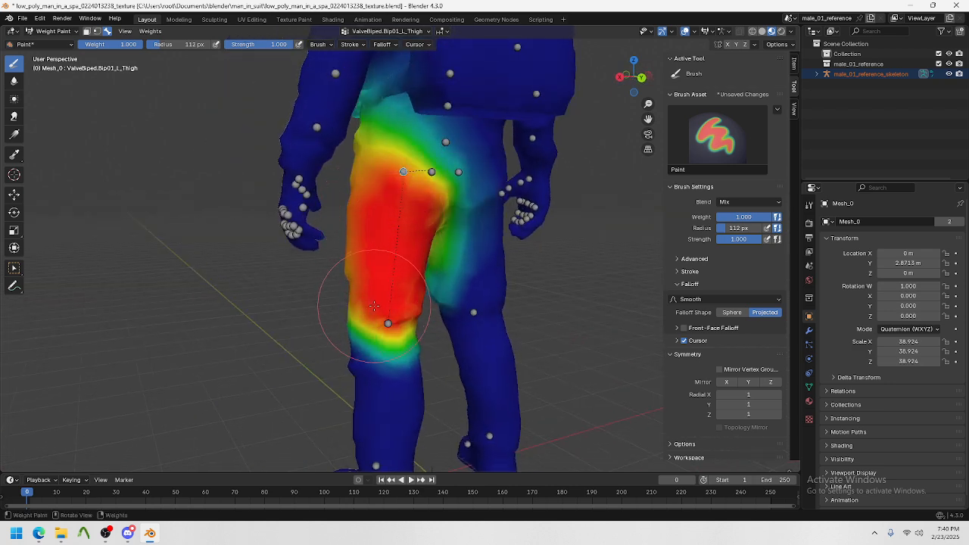
# Step: Select the Bip01_L_Calf bone and paint full weight over the front of the left shin down to the ankle
pyautogui.moveTo(380, 204); pyautogui.dragTo(590, 278, button='middle')
pyautogui.scroll(-1, 530, 300)
pyautogui.moveTo(420, 324); pyautogui.dragTo(518, 337, button='middle')
pyautogui.keyDown('shift'); pyautogui.moveTo(519, 337); pyautogui.dragTo(454, 320, button='middle'); pyautogui.keyUp('shift')
pyautogui.scroll(-1, 452, 319)
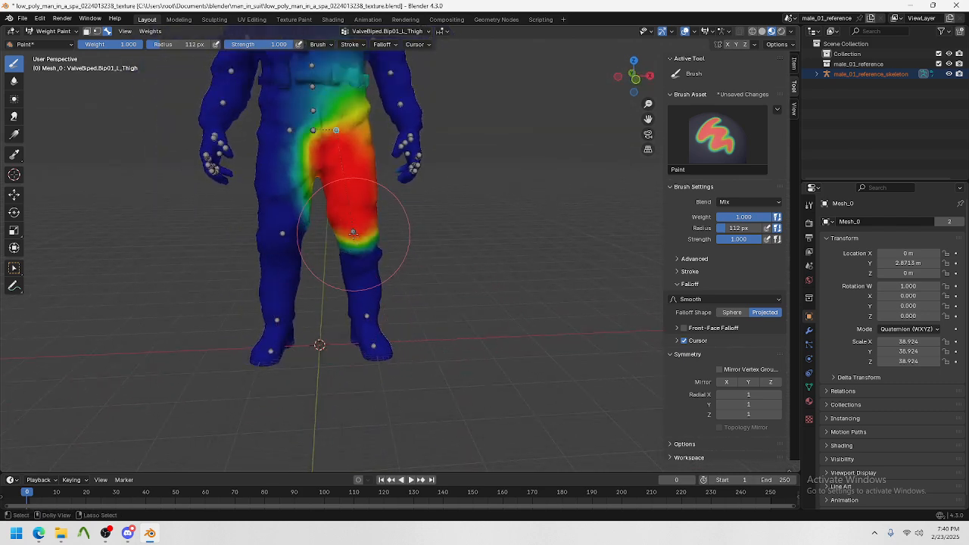
pyautogui.keyDown('ctrl'); pyautogui.click(354, 232); pyautogui.keyUp('ctrl')
pyautogui.moveTo(360, 281); pyautogui.dragTo(395, 275, button='middle')
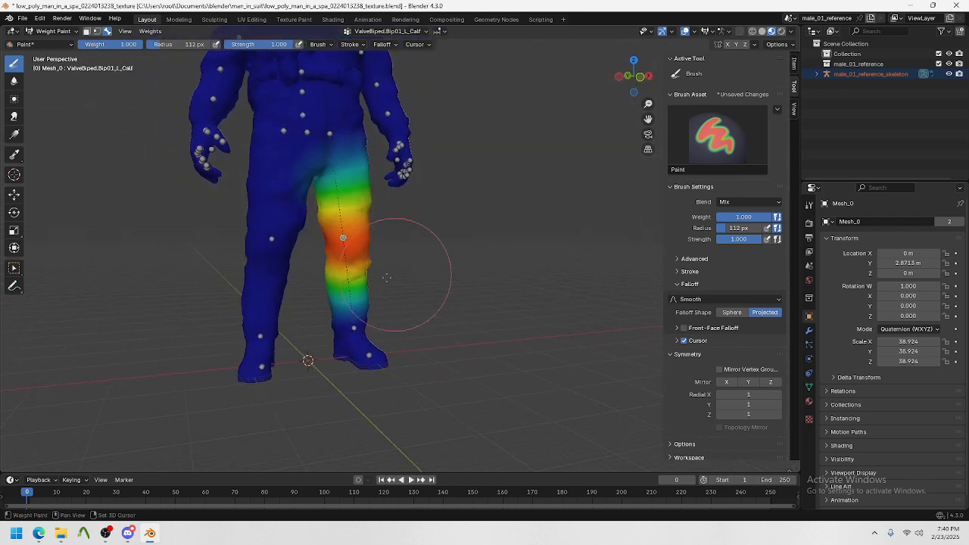
pyautogui.keyDown('shift'); pyautogui.moveTo(311, 212); pyautogui.dragTo(383, 194, button='middle'); pyautogui.keyUp('shift')
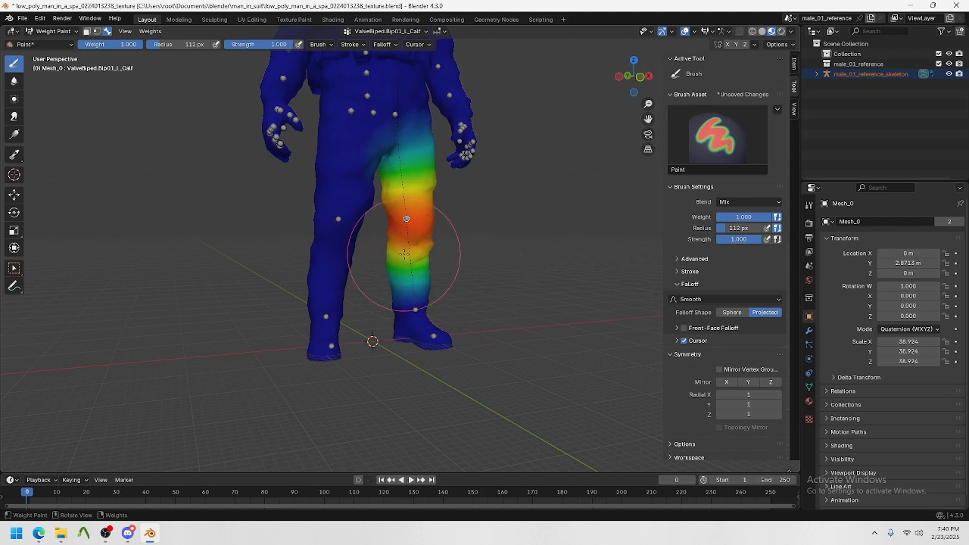
pyautogui.scroll(4, 420, 269)
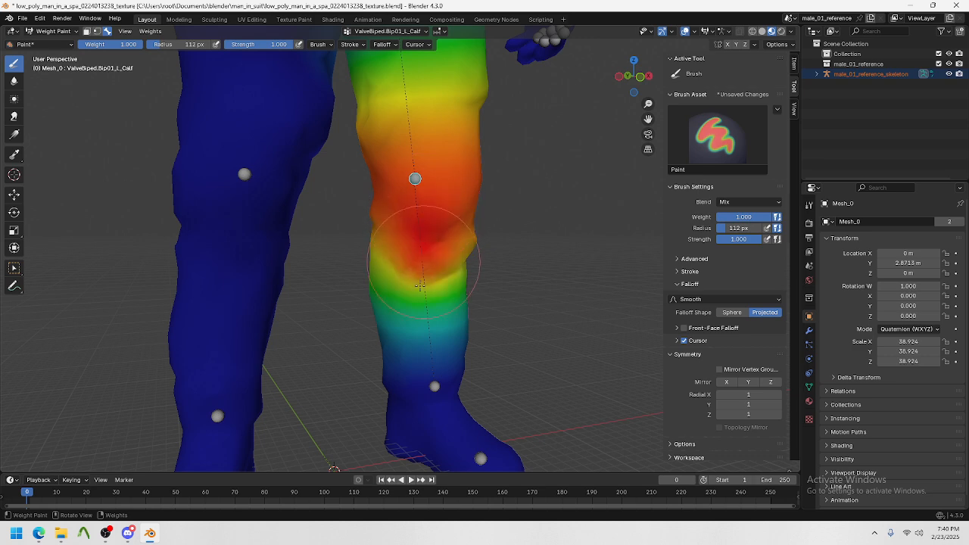
pyautogui.moveTo(420, 285)
pyautogui.mouseDown()
pyautogui.moveTo(455, 356)
pyautogui.moveTo(416, 375)
pyautogui.moveTo(399, 253)
pyautogui.mouseUp()
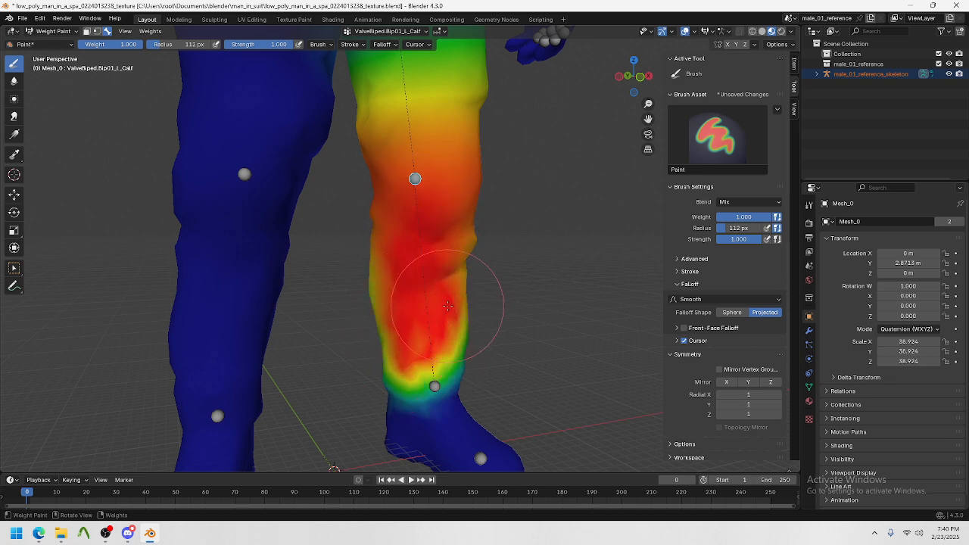
# Step: Test the left knee deformation by rotating the Bip01_L_Calf bone, and cancel the rotation
pyautogui.moveTo(447, 306); pyautogui.dragTo(465, 289, button='middle')
pyautogui.press('r')
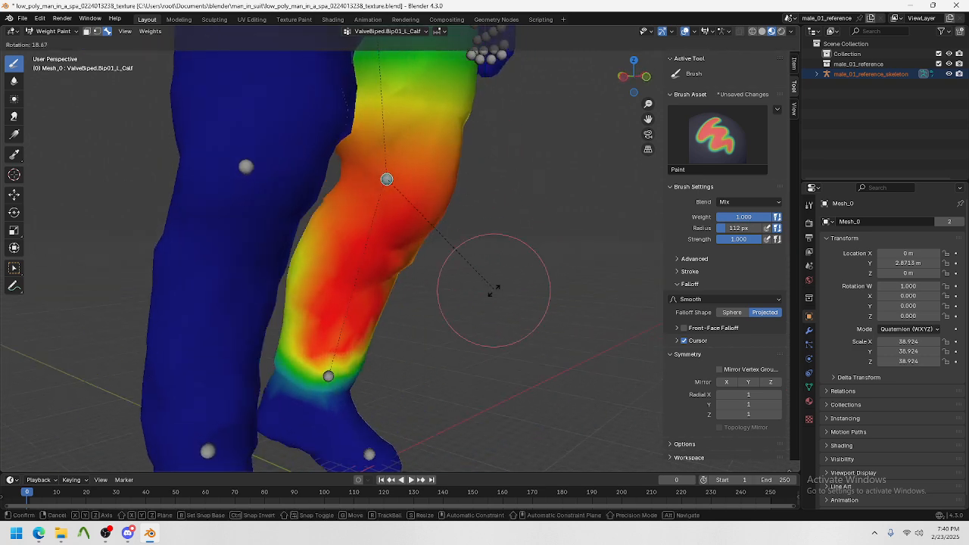
pyautogui.press('Escape')
# Step: Paint full Bip01_L_Calf weight over the back of the left lower leg
pyautogui.moveTo(389, 256)
pyautogui.mouseDown(button='middle')
pyautogui.moveTo(469, 281)
pyautogui.moveTo(401, 303)
pyautogui.mouseUp(button='middle')
pyautogui.moveTo(297, 356)
pyautogui.mouseDown(button='middle')
pyautogui.moveTo(277, 321)
pyautogui.moveTo(304, 361)
pyautogui.mouseUp(button='middle')
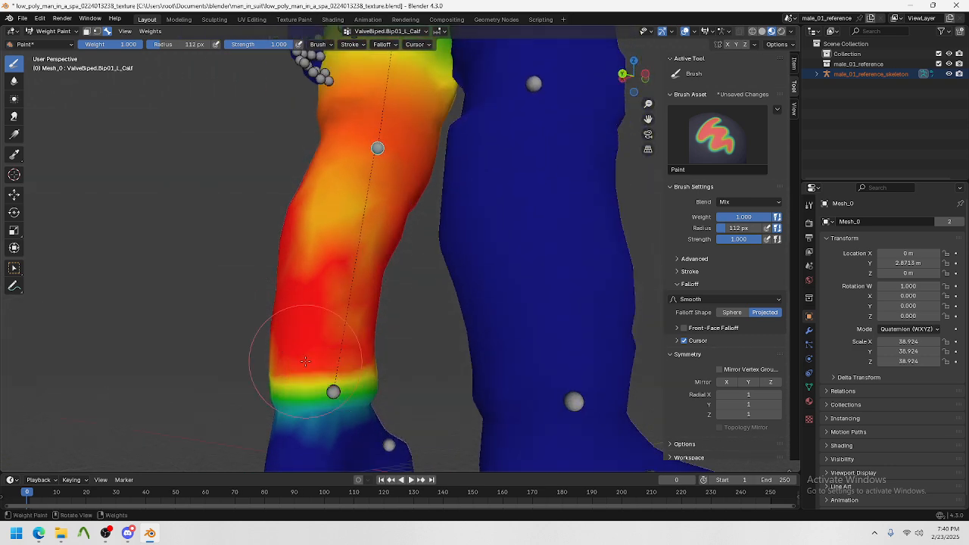
pyautogui.moveTo(365, 180)
pyautogui.mouseDown(button='middle')
pyautogui.moveTo(364, 259)
pyautogui.moveTo(326, 250)
pyautogui.moveTo(345, 267)
pyautogui.moveTo(333, 302)
pyautogui.moveTo(502, 266)
pyautogui.mouseUp(button='middle')
# Step: Bend the left knee backward by rotating the Bip01_L_Calf bone, and subtract the bone's weights from the thigh
pyautogui.press('r')
pyautogui.click(482, 155)
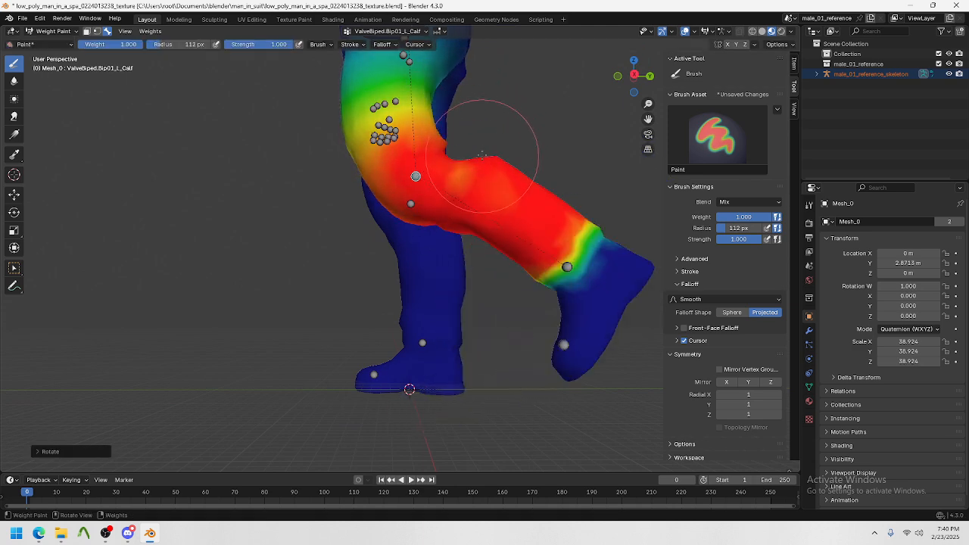
pyautogui.moveTo(483, 155)
pyautogui.mouseDown(button='middle')
pyautogui.moveTo(424, 212)
pyautogui.moveTo(469, 250)
pyautogui.mouseUp(button='middle')
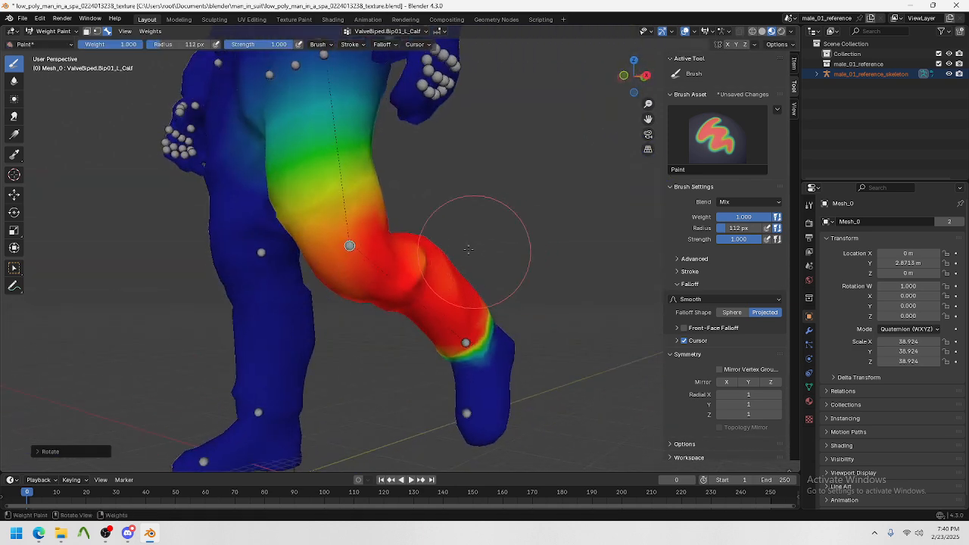
pyautogui.moveTo(370, 175); pyautogui.dragTo(403, 173, button='middle')
pyautogui.moveTo(423, 169)
pyautogui.keyDown('ctrl'); pyautogui.mouseDown()
pyautogui.moveTo(251, 156)
pyautogui.moveTo(336, 172)
pyautogui.mouseUp(); pyautogui.keyUp('ctrl')
pyautogui.moveTo(287, 229); pyautogui.dragTo(382, 93, button='middle')
pyautogui.keyDown('ctrl'); pyautogui.moveTo(383, 92); pyautogui.dragTo(330, 91); pyautogui.keyUp('ctrl')
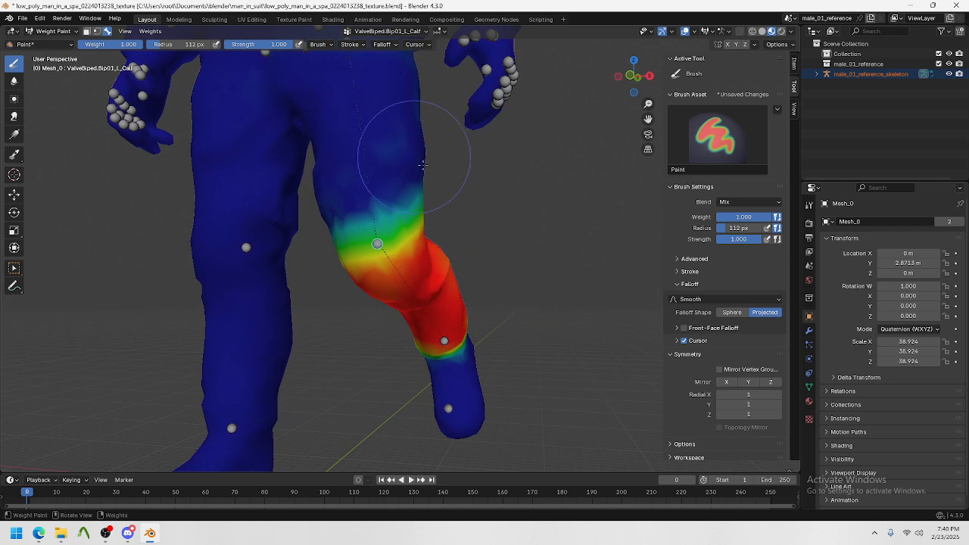
pyautogui.moveTo(414, 155); pyautogui.dragTo(325, 175, button='middle')
# Step: Check the bent left knee with another Bip01_L_Calf rotation, cancel it, and clear the bone's rotation
pyautogui.press('r')
pyautogui.rightClick(409, 241)
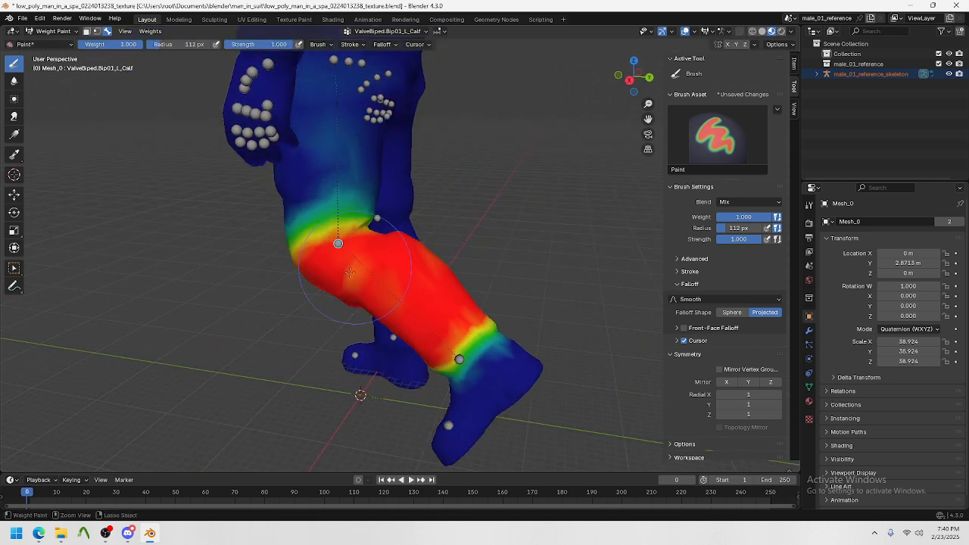
pyautogui.moveTo(393, 261); pyautogui.dragTo(479, 267, button='middle')
pyautogui.hotkey('alt', 'r')
# Step: Select the Bip01_R_Calf bone and paint full weight around the right lower leg from the knee to the ankle
pyautogui.moveTo(299, 312); pyautogui.dragTo(389, 288, button='middle')
pyautogui.keyDown('ctrl'); pyautogui.click(384, 231); pyautogui.keyUp('ctrl')
pyautogui.keyDown('shift'); pyautogui.moveTo(424, 233); pyautogui.dragTo(381, 268, button='middle'); pyautogui.keyUp('shift')
pyautogui.scroll(-4, 420, 323)
pyautogui.moveTo(381, 273); pyautogui.dragTo(322, 294, button='middle')
pyautogui.scroll(2, 295, 318)
pyautogui.moveTo(292, 319)
pyautogui.mouseDown()
pyautogui.moveTo(318, 341)
pyautogui.moveTo(295, 318)
pyautogui.moveTo(310, 303)
pyautogui.moveTo(331, 218)
pyautogui.mouseUp()
pyautogui.moveTo(331, 218); pyautogui.dragTo(504, 285, button='middle')
pyautogui.moveTo(491, 313); pyautogui.dragTo(497, 300)
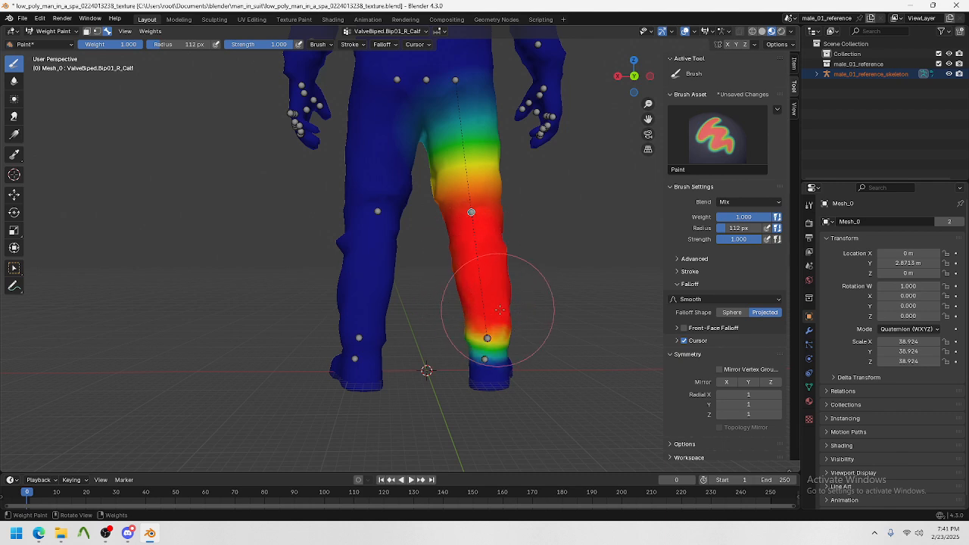
# Step: Test the right knee deformation by rotating the Bip01_R_Calf bone backward, and undo the rotation
pyautogui.moveTo(498, 300)
pyautogui.mouseDown(button='middle')
pyautogui.moveTo(340, 324)
pyautogui.moveTo(390, 301)
pyautogui.mouseUp(button='middle')
pyautogui.press('r')
pyautogui.click(353, 335)
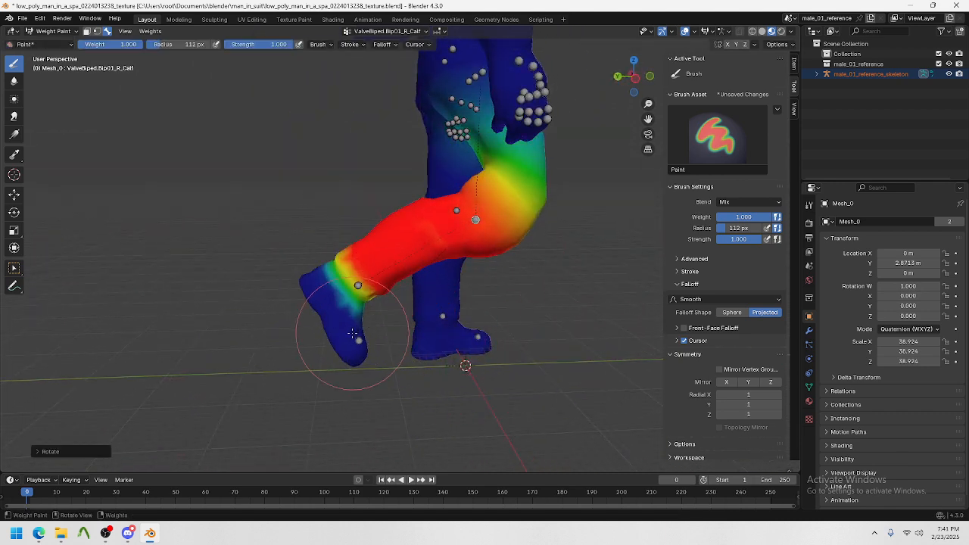
pyautogui.hotkey('ctrl', 'z')
# Step: Test the right thigh deformation by rotating and moving the Bip01_R_Thigh bone, undoing both transforms
pyautogui.moveTo(491, 286); pyautogui.dragTo(372, 156, button='middle')
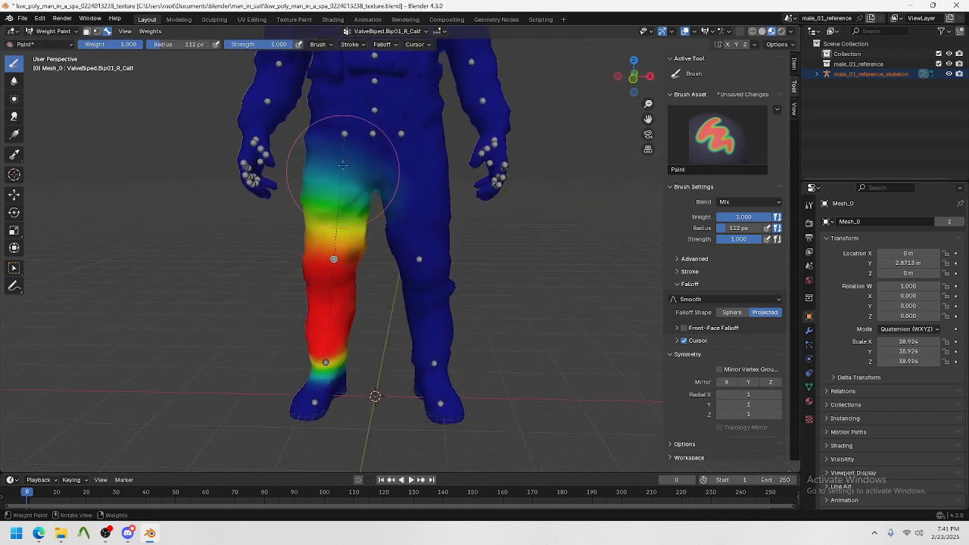
pyautogui.keyDown('ctrl'); pyautogui.click(341, 155); pyautogui.keyUp('ctrl')
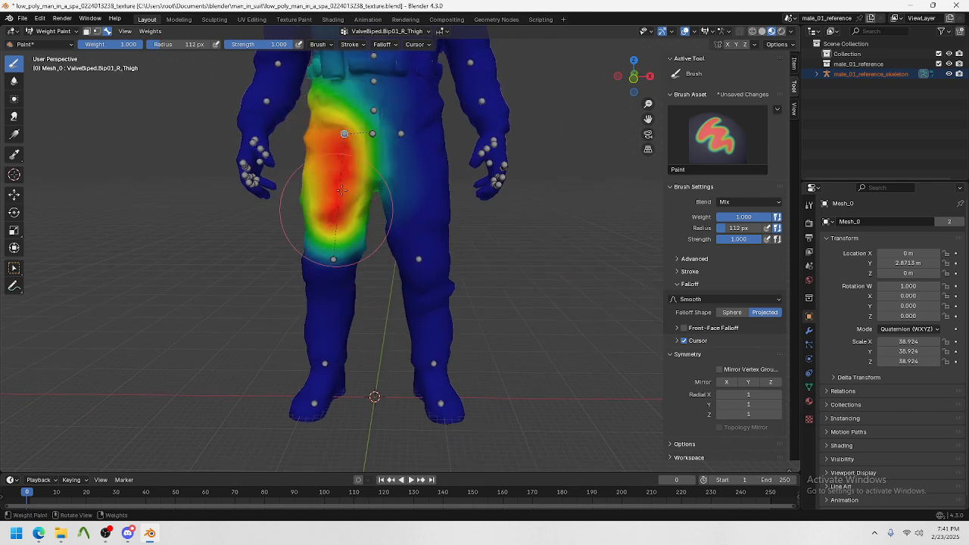
pyautogui.moveTo(328, 216); pyautogui.dragTo(507, 192, button='middle')
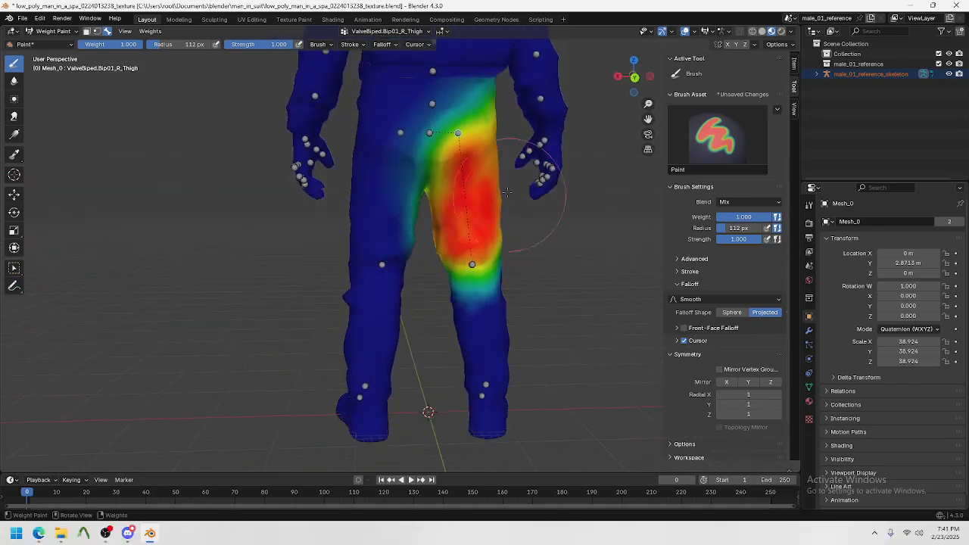
pyautogui.moveTo(484, 238); pyautogui.dragTo(393, 231, button='middle')
pyautogui.press('r')
pyautogui.click(450, 250)
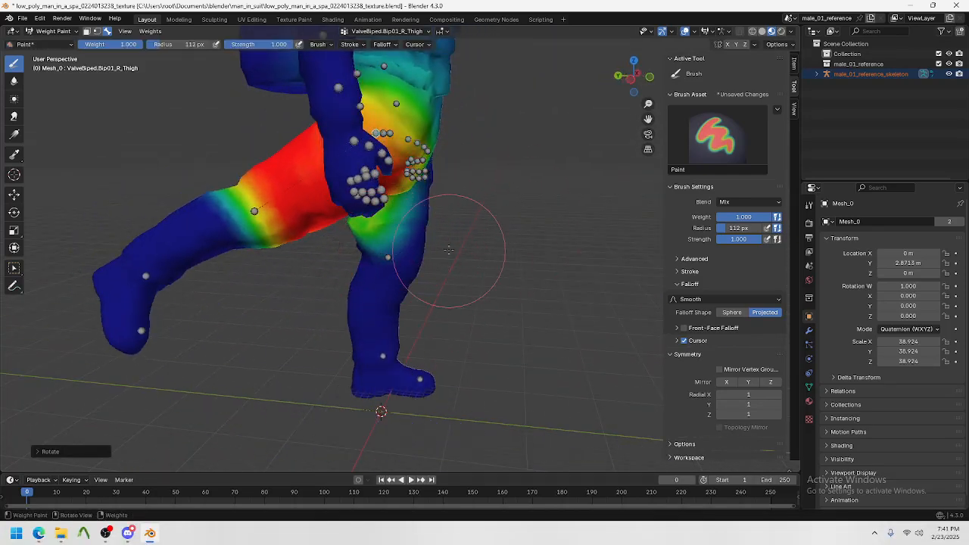
pyautogui.moveTo(449, 251)
pyautogui.mouseDown(button='middle')
pyautogui.moveTo(407, 215)
pyautogui.moveTo(301, 305)
pyautogui.moveTo(371, 279)
pyautogui.moveTo(401, 297)
pyautogui.moveTo(515, 280)
pyautogui.moveTo(475, 285)
pyautogui.moveTo(446, 275)
pyautogui.moveTo(420, 299)
pyautogui.moveTo(334, 256)
pyautogui.moveTo(478, 243)
pyautogui.mouseUp(button='middle')
pyautogui.hotkey('ctrl', 'z')
pyautogui.press('g')
pyautogui.click(254, 322)
pyautogui.hotkey('ctrl', 'z')
# Step: Bend the right knee backward by rotating the Bip01_R_Calf bone, and subtract the bone's weights from the thigh
pyautogui.keyDown('ctrl'); pyautogui.click(327, 261); pyautogui.keyUp('ctrl')
pyautogui.press('r')
pyautogui.click(442, 363)
pyautogui.moveTo(442, 363); pyautogui.dragTo(522, 320, button='middle')
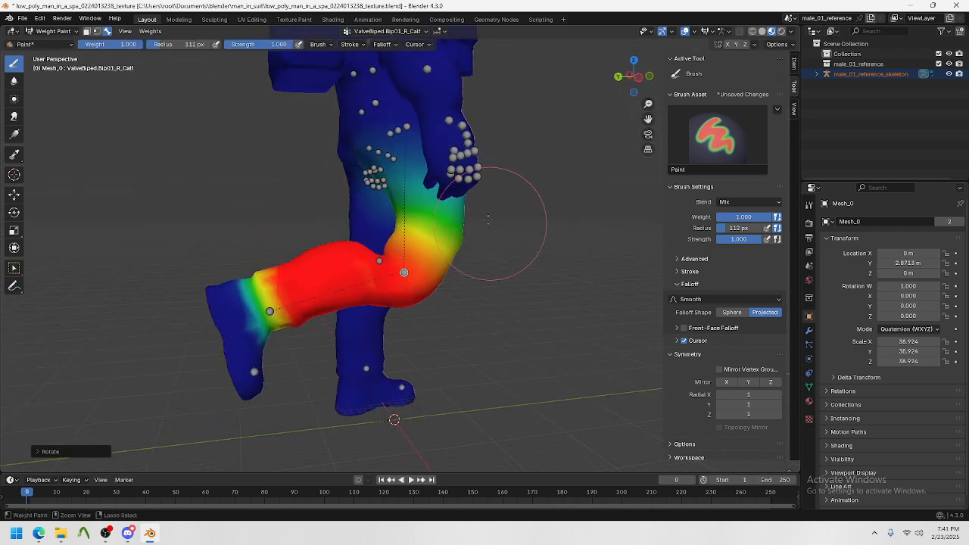
pyautogui.moveTo(409, 163); pyautogui.dragTo(450, 181, button='middle')
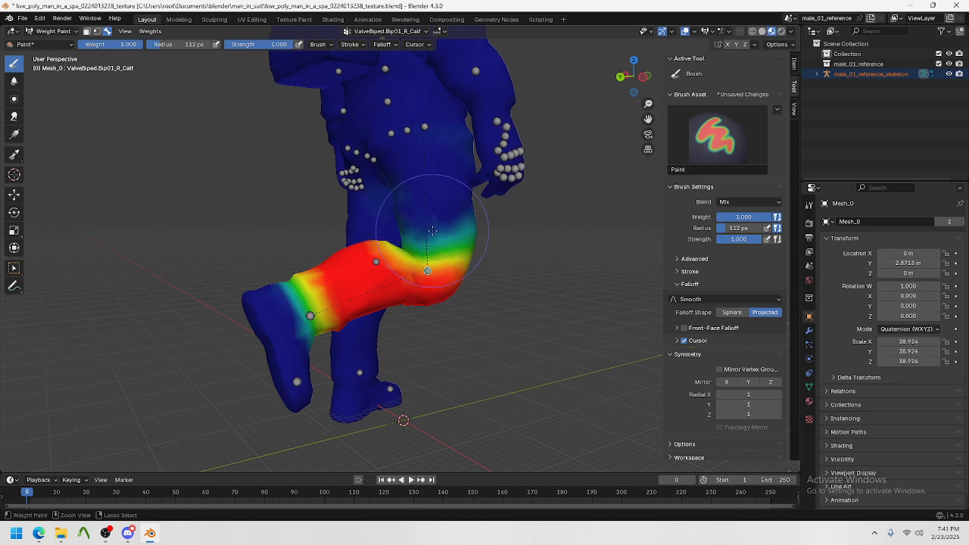
pyautogui.moveTo(432, 231); pyautogui.dragTo(459, 199, button='middle')
# Step: Check the bent right knee with another Bip01_R_Calf rotation and undo it
pyautogui.press('r')
pyautogui.click(429, 180)
pyautogui.hotkey('ctrl', 'z')
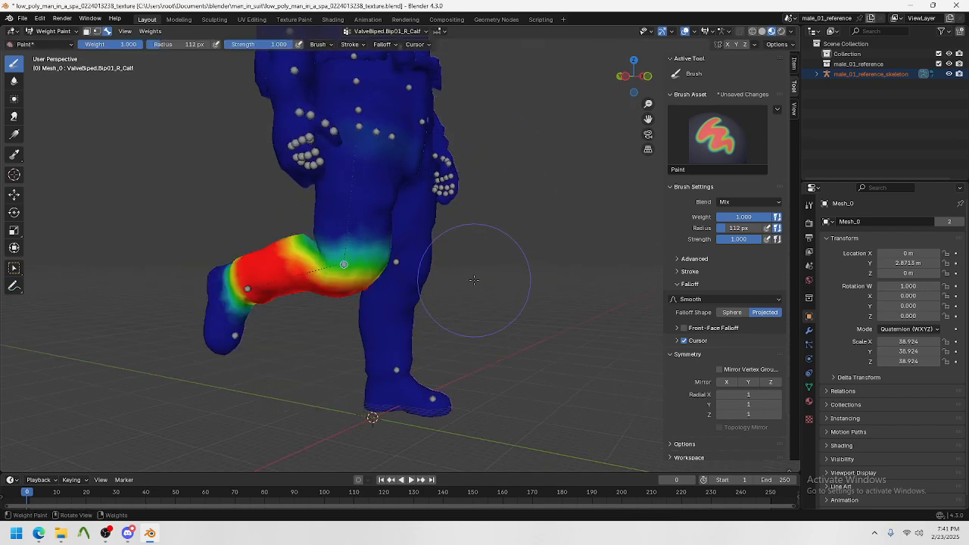
pyautogui.hotkey('ctrl', 'z')
# Step: Rotate the Bip01_R_Foot bone to test the ankle, subtract its weights from the knee and shin, and restore the foot's pose
pyautogui.moveTo(467, 284); pyautogui.dragTo(415, 318, button='middle')
pyautogui.scroll(-6, 383, 289)
pyautogui.scroll(6, 406, 328)
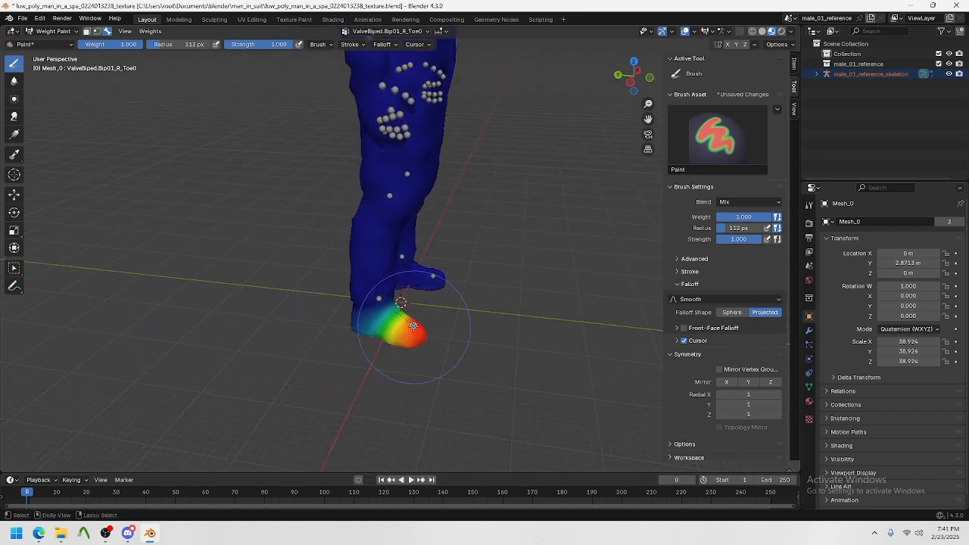
pyautogui.moveTo(378, 298)
pyautogui.mouseDown(button='middle')
pyautogui.moveTo(341, 334)
pyautogui.moveTo(332, 314)
pyautogui.moveTo(448, 285)
pyautogui.moveTo(472, 368)
pyautogui.moveTo(464, 240)
pyautogui.moveTo(411, 205)
pyautogui.mouseUp(button='middle')
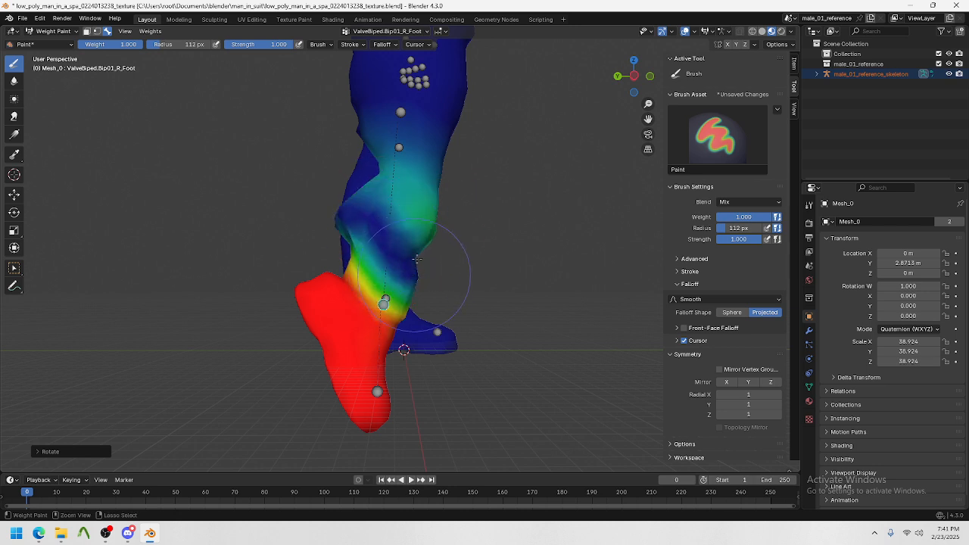
pyautogui.moveTo(417, 259)
pyautogui.keyDown('ctrl'); pyautogui.mouseDown()
pyautogui.moveTo(400, 119)
pyautogui.moveTo(413, 206)
pyautogui.mouseUp(); pyautogui.keyUp('ctrl')
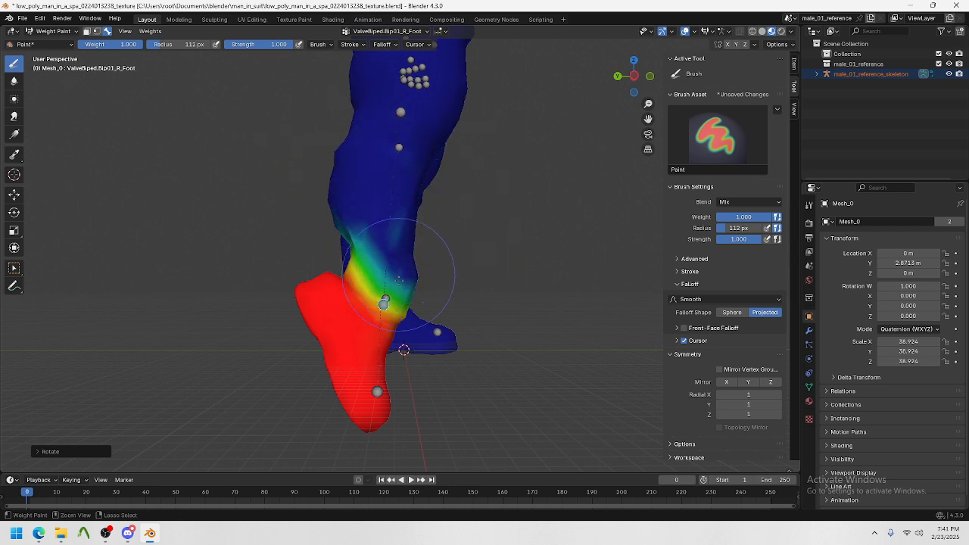
pyautogui.moveTo(356, 257); pyautogui.dragTo(424, 274, button='middle')
pyautogui.scroll(-8, 465, 270)
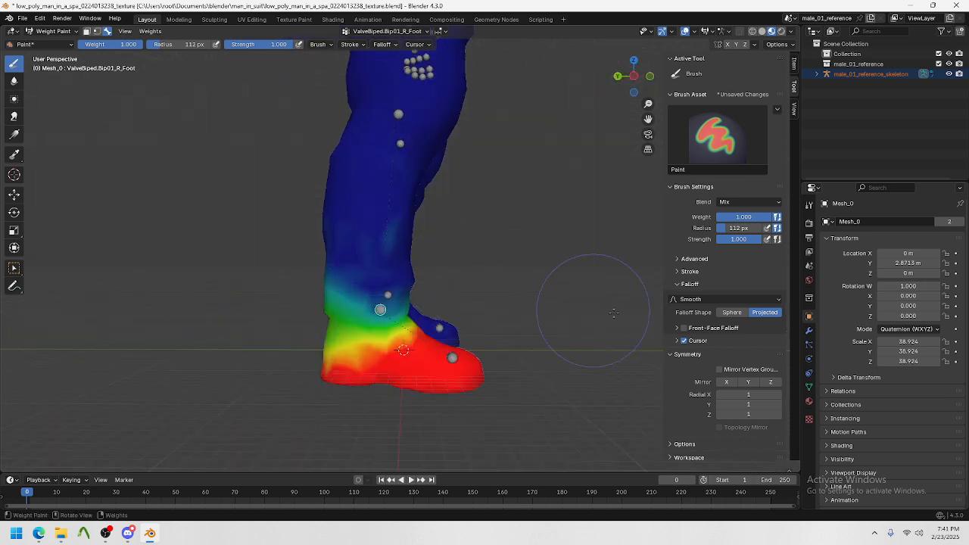
pyautogui.moveTo(525, 328)
pyautogui.mouseDown(button='middle')
pyautogui.moveTo(511, 270)
pyautogui.moveTo(500, 303)
pyautogui.mouseUp(button='middle')
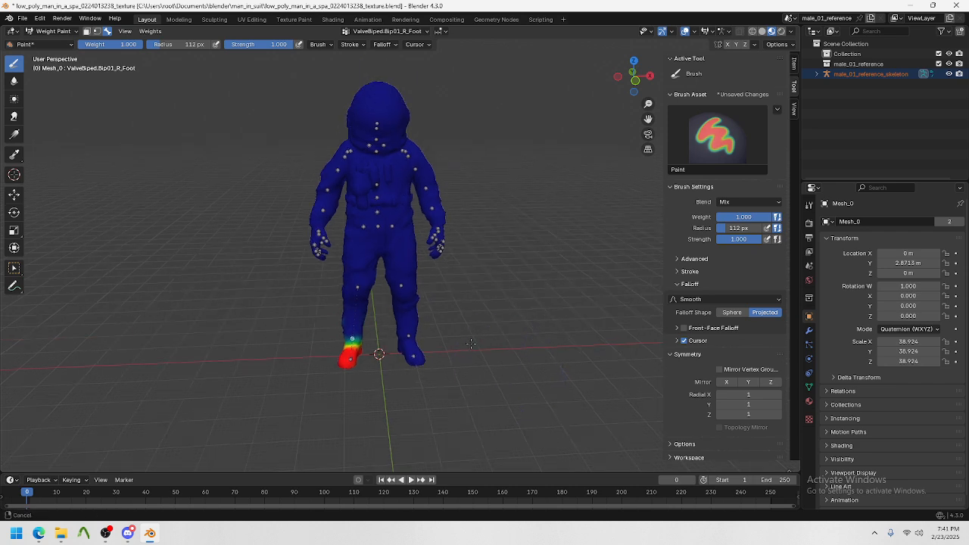
# Step: Return to Object Mode and set the scene's Source Engine Export format to SMD
pyautogui.press('Tab')
pyautogui.click(51, 32)
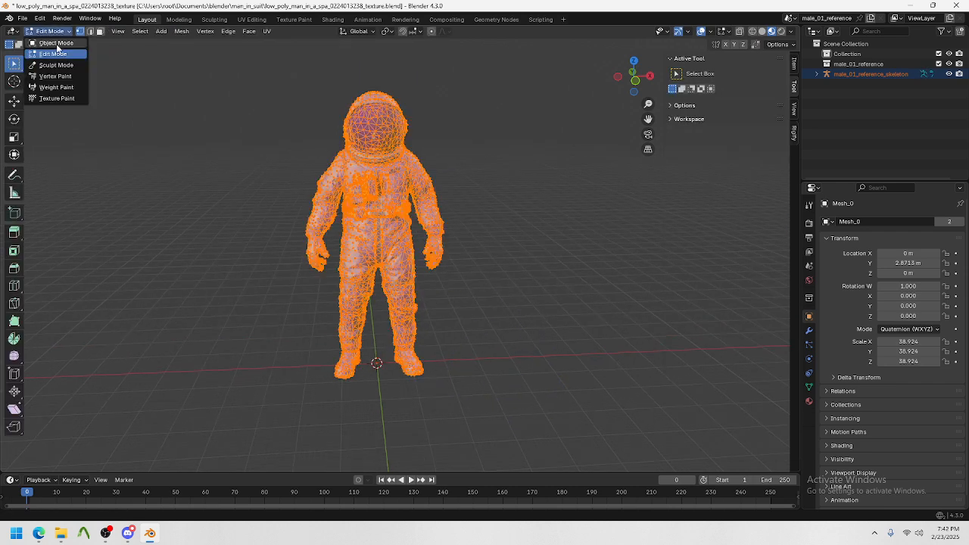
pyautogui.click(54, 43)
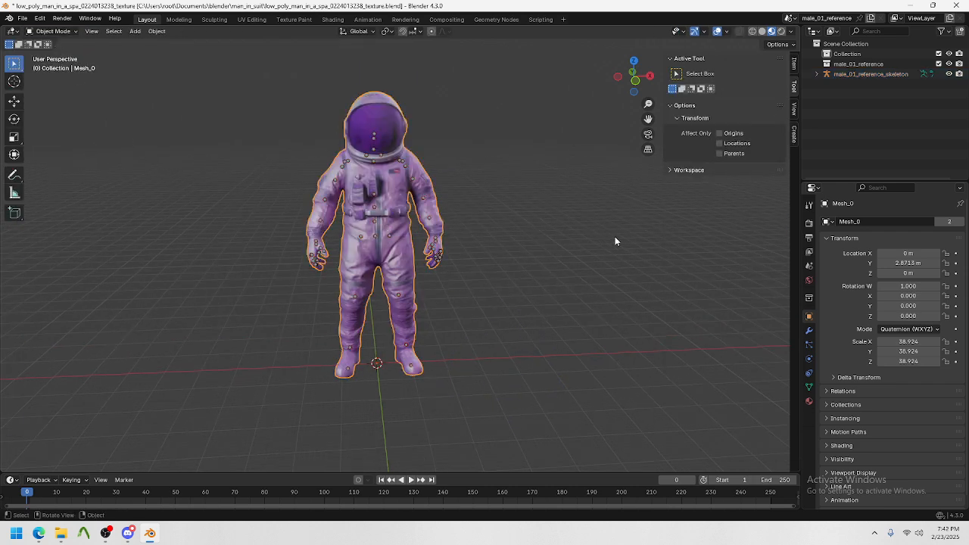
pyautogui.click(810, 266)
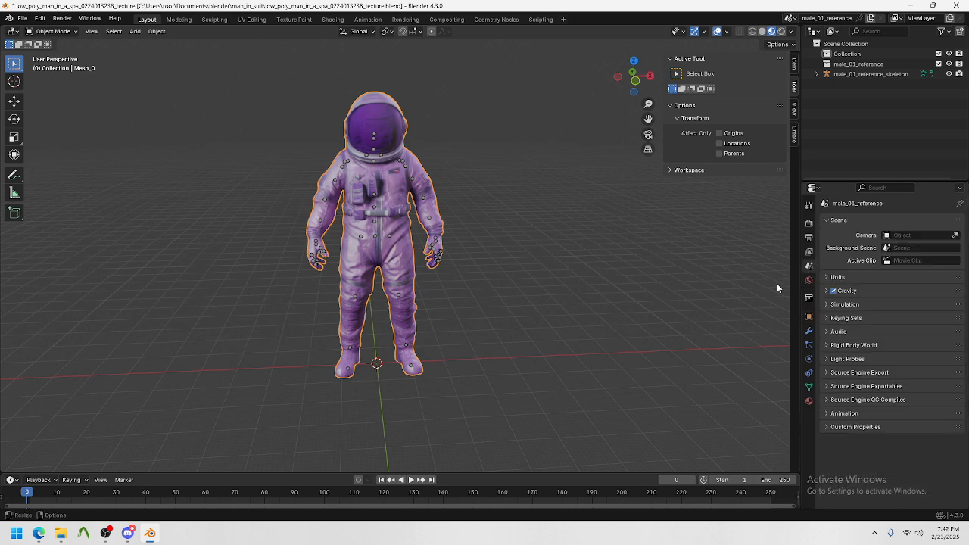
pyautogui.click(856, 373)
pyautogui.scroll(-2, 878, 370)
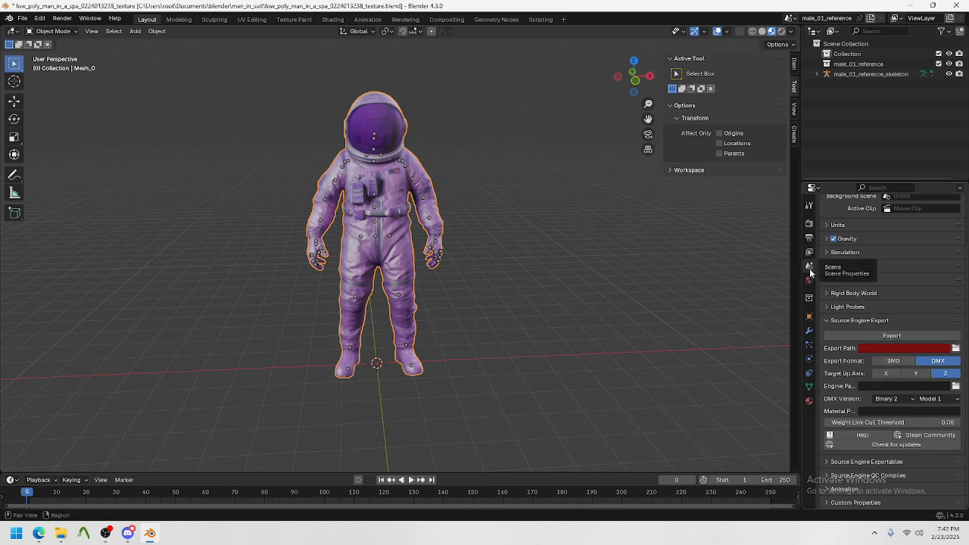
pyautogui.click(892, 361)
pyautogui.scroll(1, 901, 363)
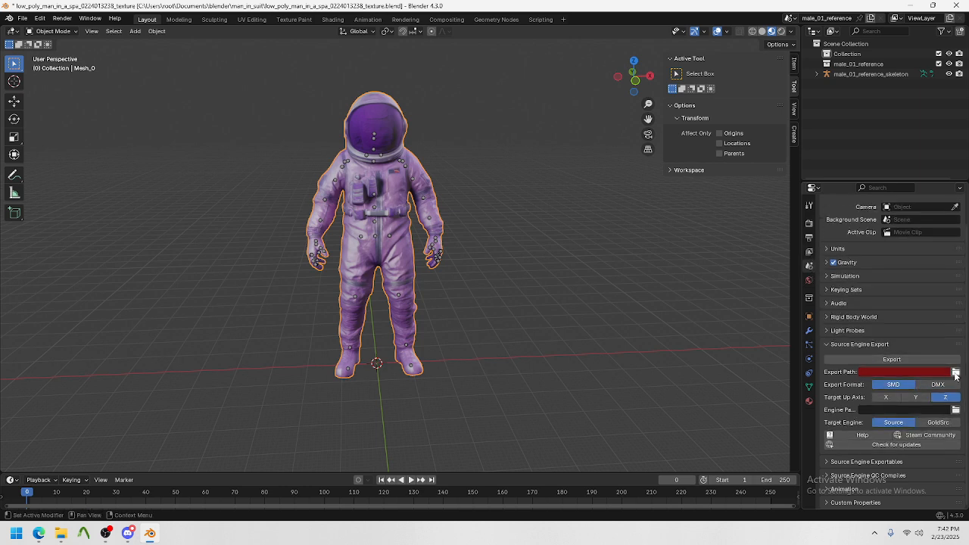
# Step: Set the export path to the man_in_suit folder using its path copied from File Explorer, and export Mesh_0.smd
pyautogui.click(955, 372)
pyautogui.moveTo(61, 533)
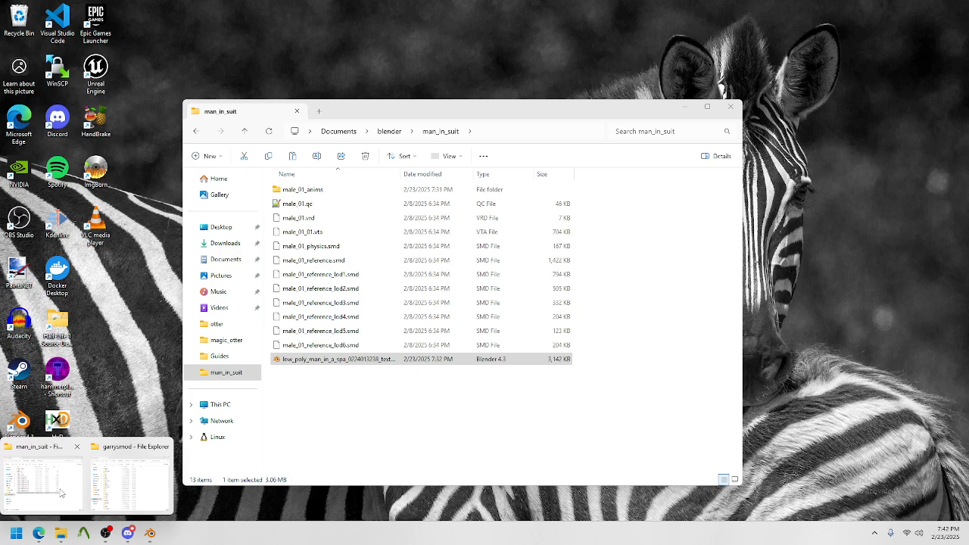
pyautogui.click(60, 477)
pyautogui.click(499, 129)
pyautogui.hotkey('ctrl', 'c')
pyautogui.moveTo(628, 103); pyautogui.dragTo(624, 142)
pyautogui.moveTo(598, 107); pyautogui.dragTo(594, 110)
pyautogui.click(536, 128)
pyautogui.hotkey('ctrl', 'v')
pyautogui.press('Return')
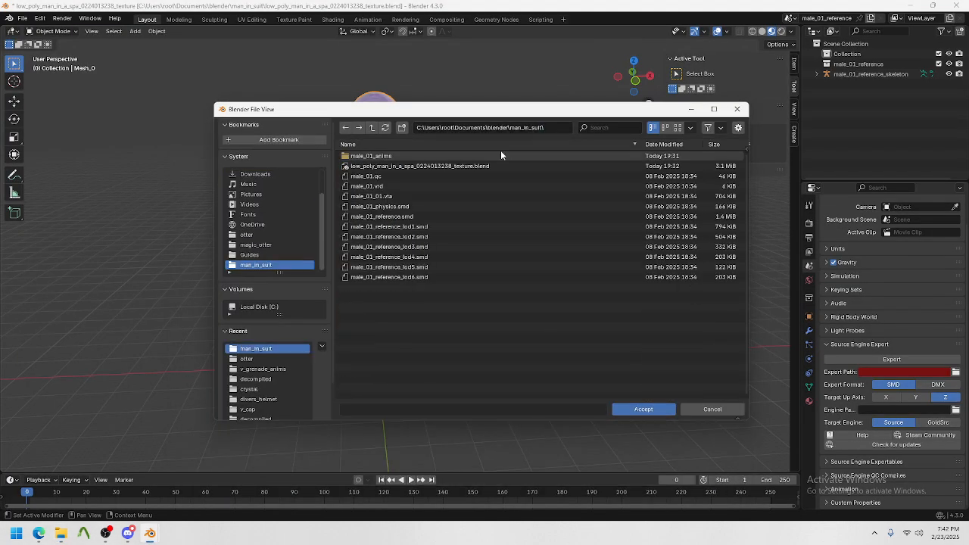
pyautogui.click(643, 411)
pyautogui.click(886, 361)
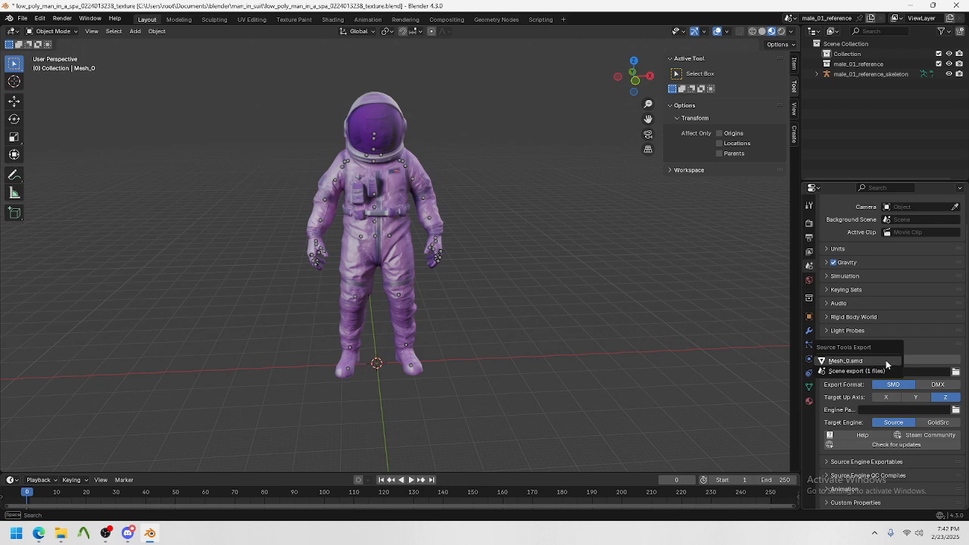
# Step: Check the name of the astronaut's material
pyautogui.click(810, 402)
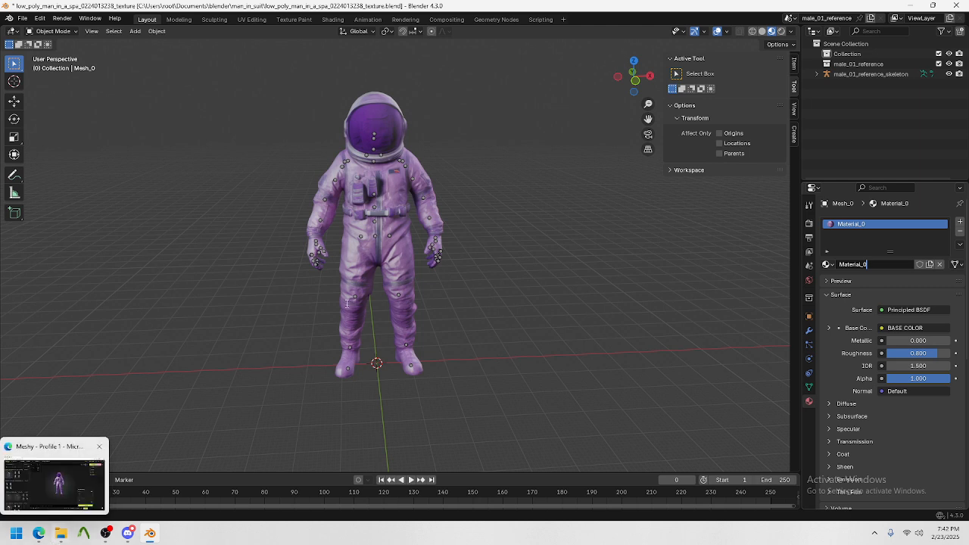
pyautogui.click(402, 184)
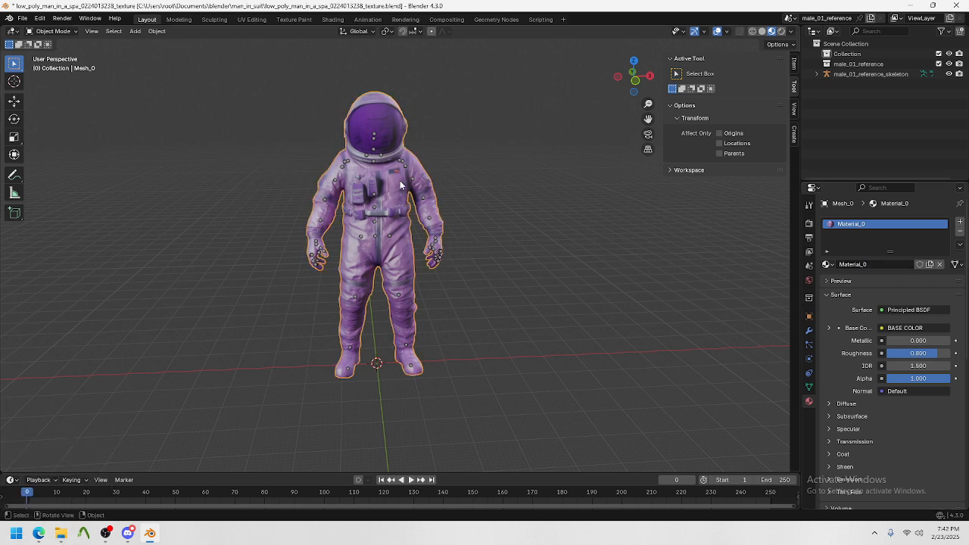
pyautogui.moveTo(421, 186); pyautogui.dragTo(406, 186, button='middle')
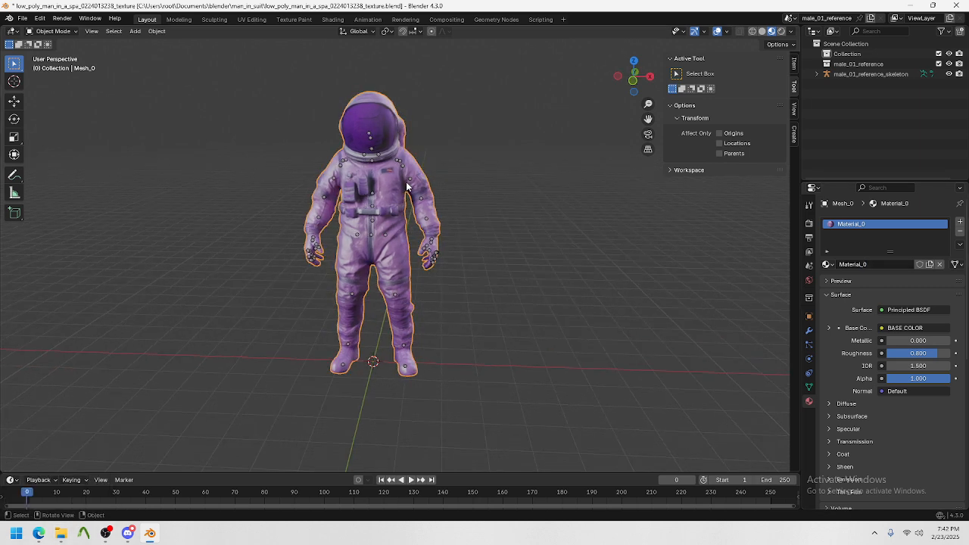
# Step: Add a Decimate modifier to the astronaut mesh and reduce its collapse ratio to 0.0544
pyautogui.click(808, 331)
pyautogui.click(870, 221)
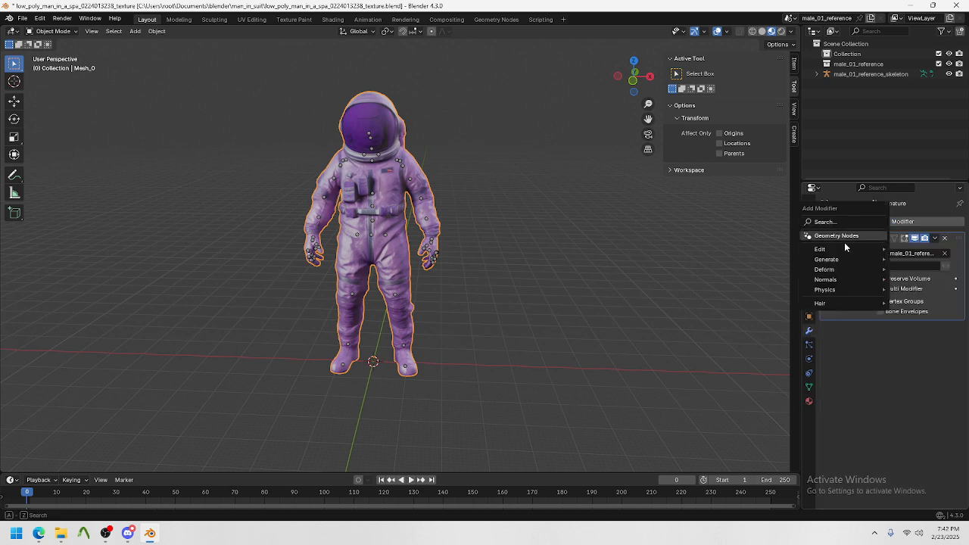
pyautogui.moveTo(833, 258)
pyautogui.click(738, 300)
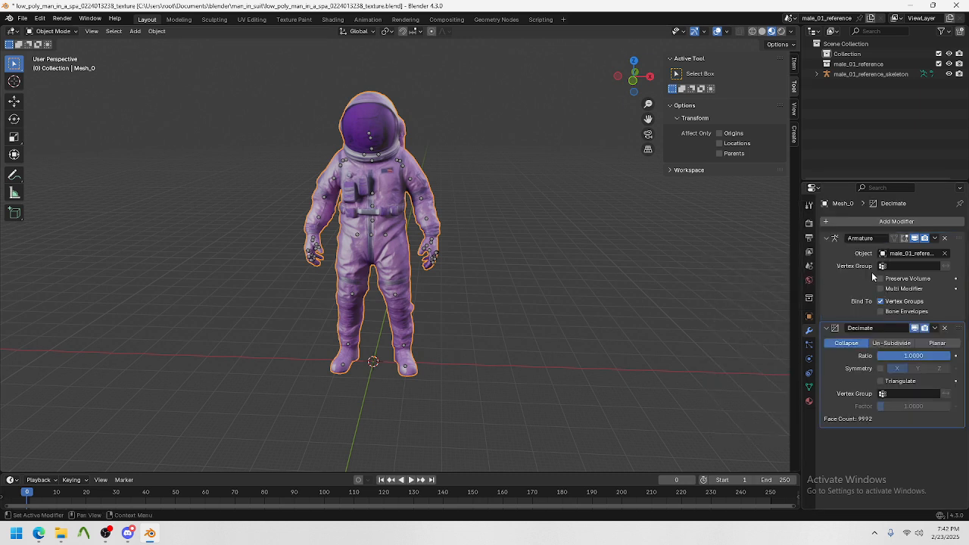
pyautogui.moveTo(905, 358); pyautogui.dragTo(838, 357)
pyautogui.moveTo(471, 298); pyautogui.dragTo(389, 260, button='middle')
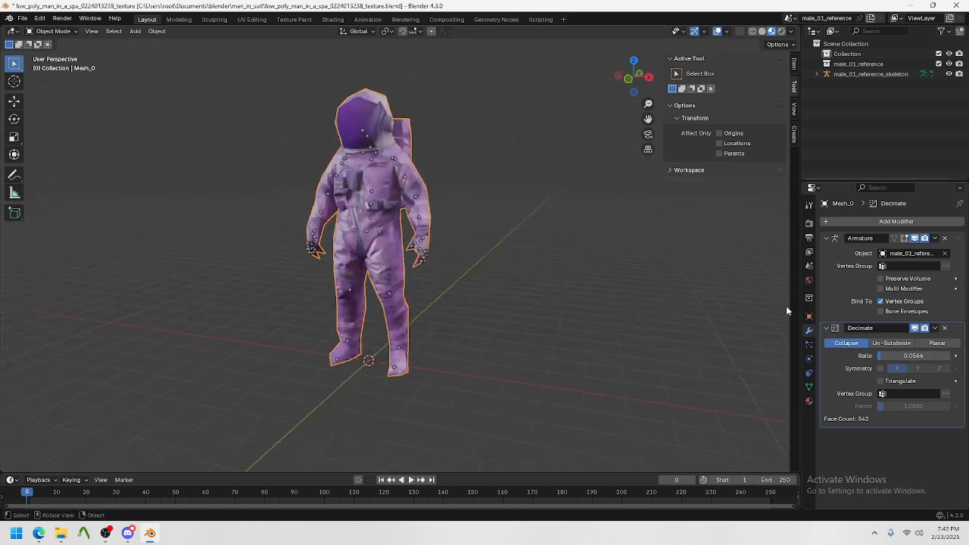
# Step: Apply the Decimate modifier to the astronaut mesh
pyautogui.press('Tab')
pyautogui.press('Tab')
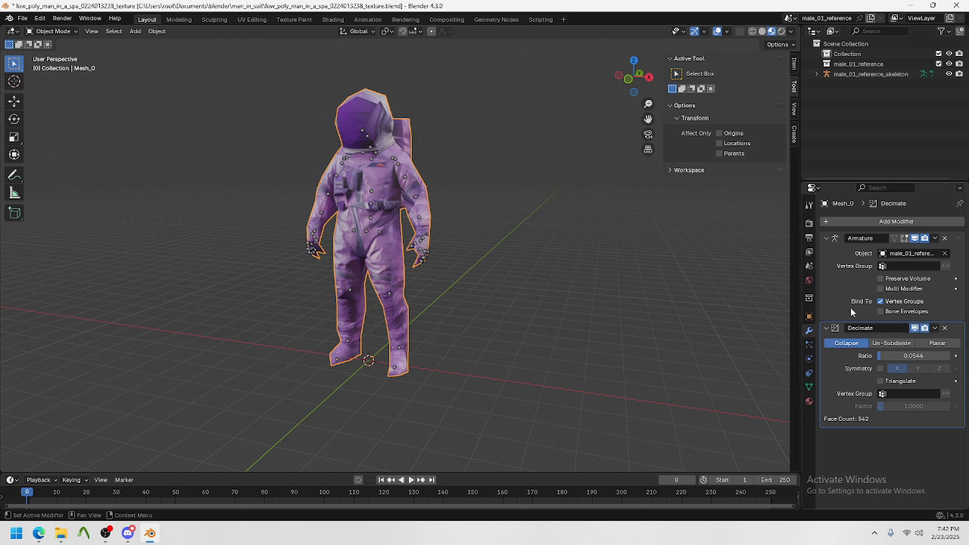
pyautogui.click(935, 328)
pyautogui.click(897, 340)
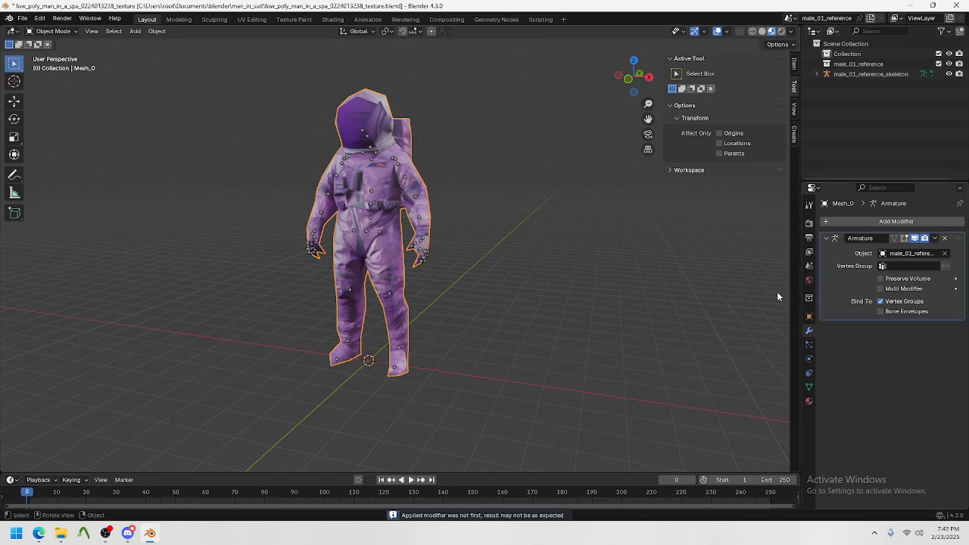
# Step: Rename the decimated Mesh_0 object to collision and export it as collision.smd
pyautogui.click(818, 73)
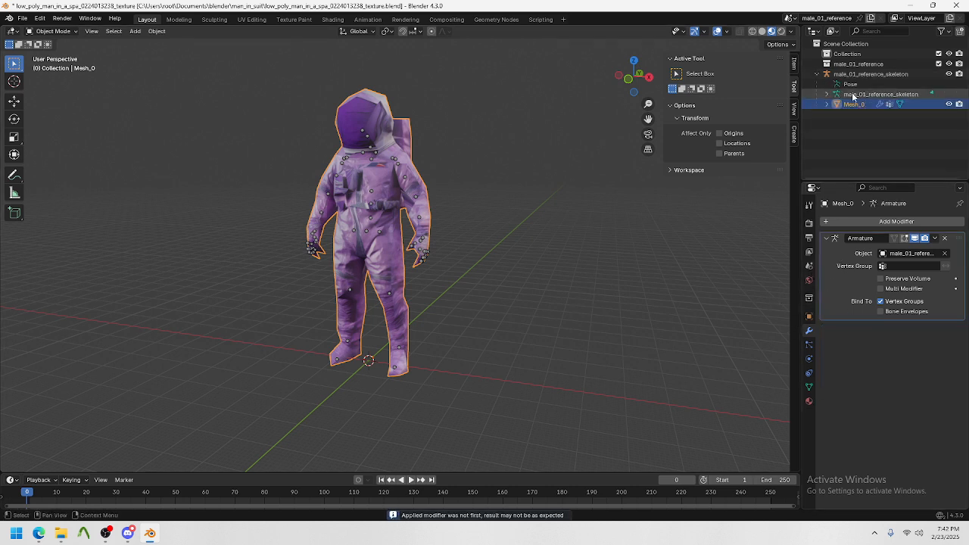
pyautogui.doubleClick(851, 104)
pyautogui.write('co')
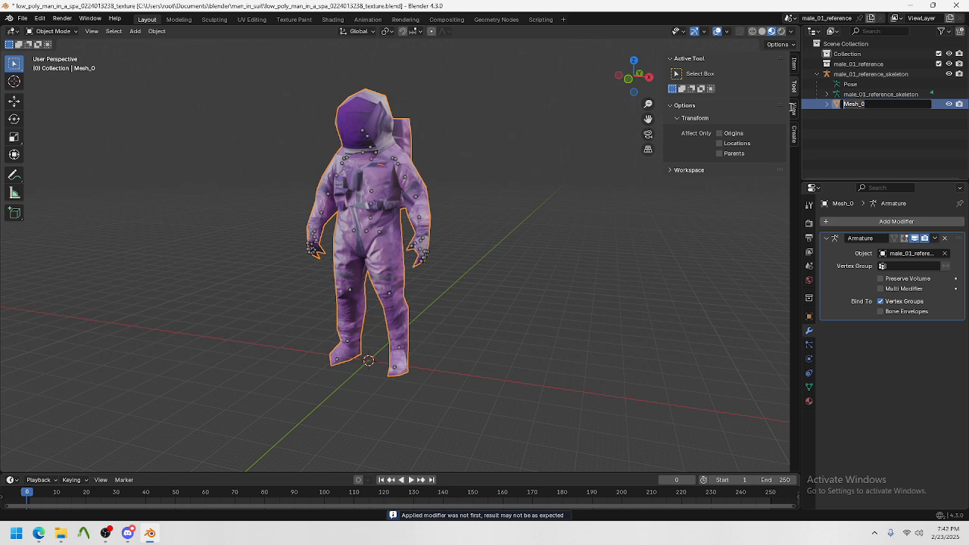
pyautogui.write('llision')
pyautogui.press('Return')
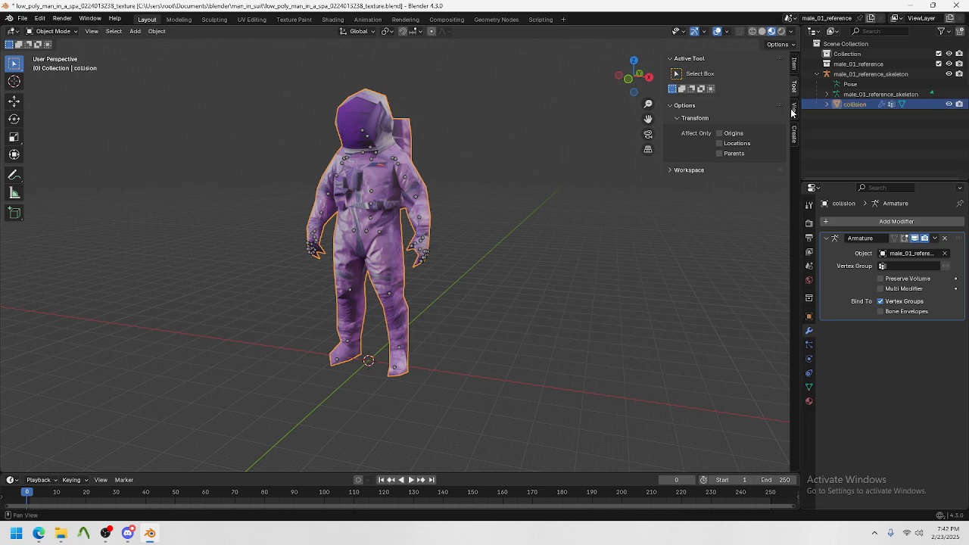
pyautogui.click(809, 265)
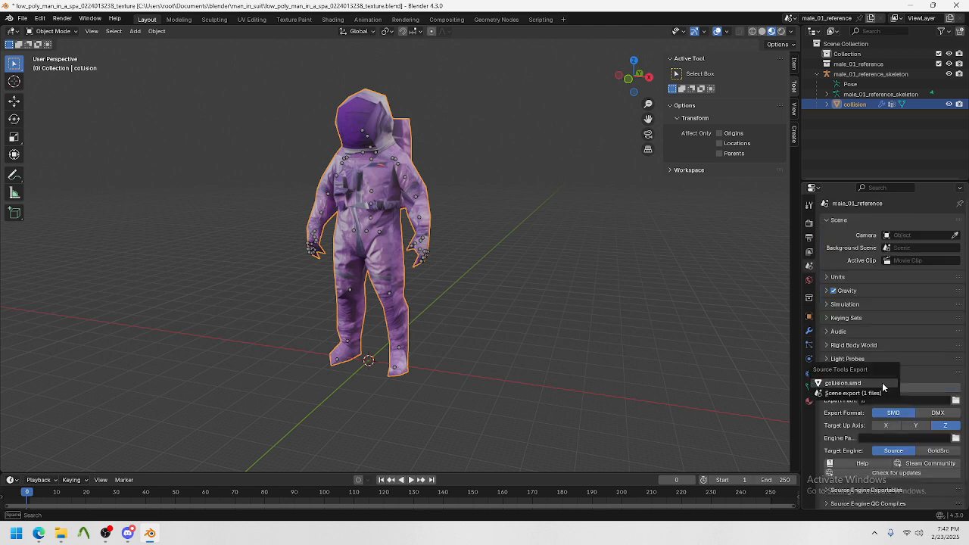
pyautogui.click(882, 385)
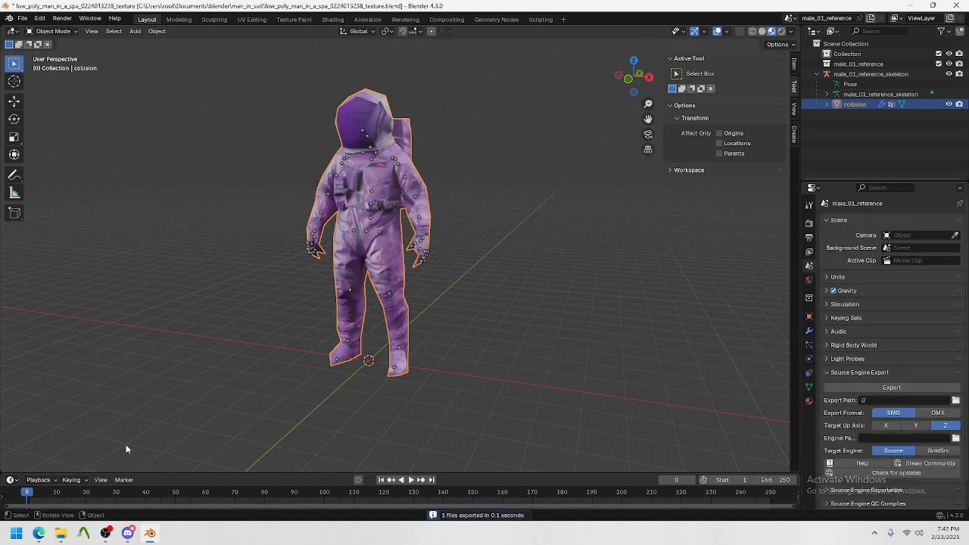
# Step: Switch to the man_in_suit folder in File Explorer and open male_01.qc
pyautogui.moveTo(61, 533)
pyautogui.click(83, 477)
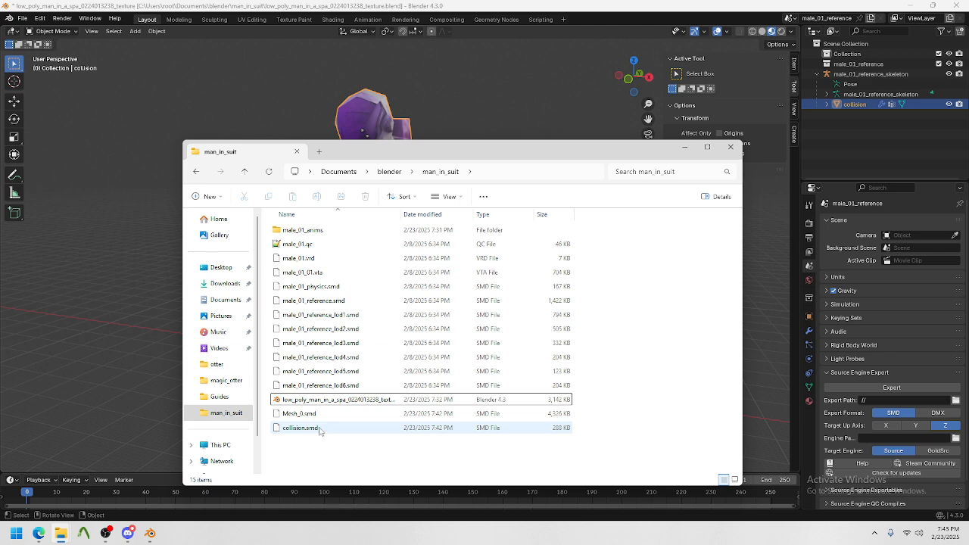
pyautogui.doubleClick(303, 246)
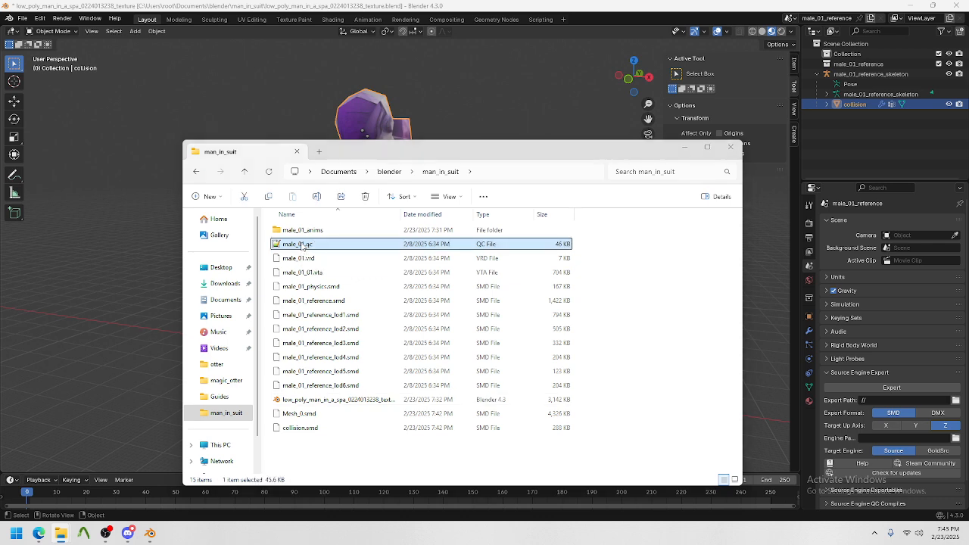
# Step: Delete the "Created by Crowbar 0.74" comment and the blank line above $modelname in male_01.qc
pyautogui.click(413, 314)
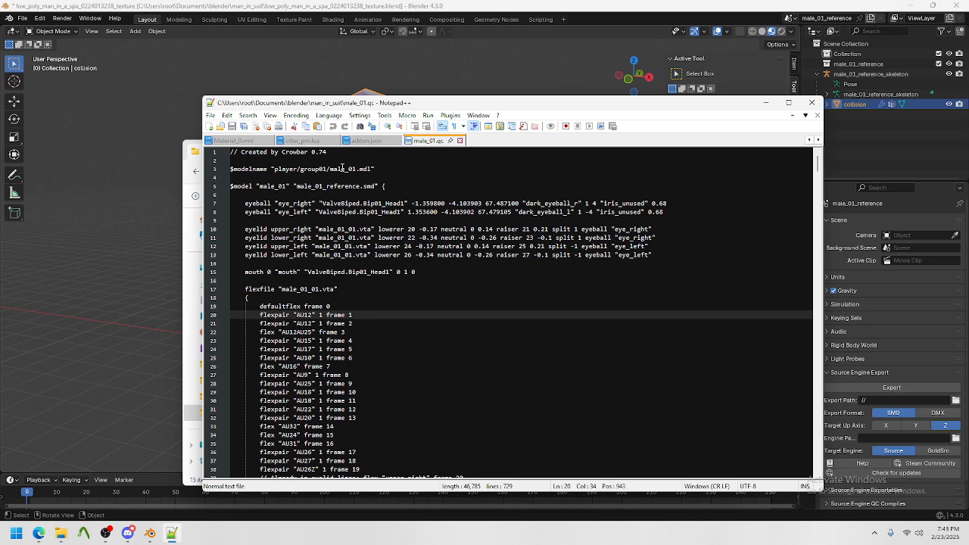
pyautogui.moveTo(334, 161); pyautogui.dragTo(231, 152)
pyautogui.press('BackSpace')
pyautogui.click(232, 160)
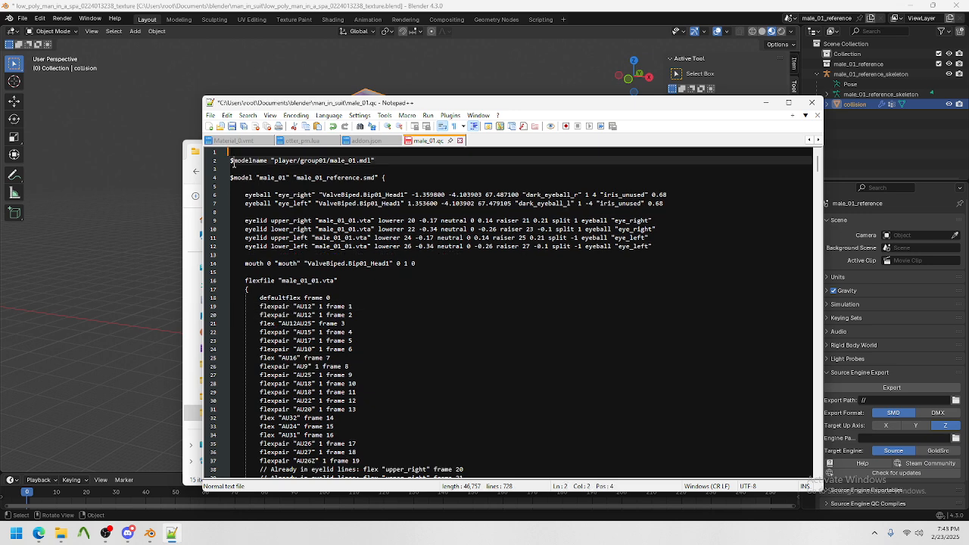
pyautogui.press('BackSpace')
# Step: Change the $modelname path to player/spaceman.mdl
pyautogui.moveTo(355, 151)
pyautogui.mouseDown()
pyautogui.moveTo(275, 152)
pyautogui.moveTo(355, 152)
pyautogui.mouseUp()
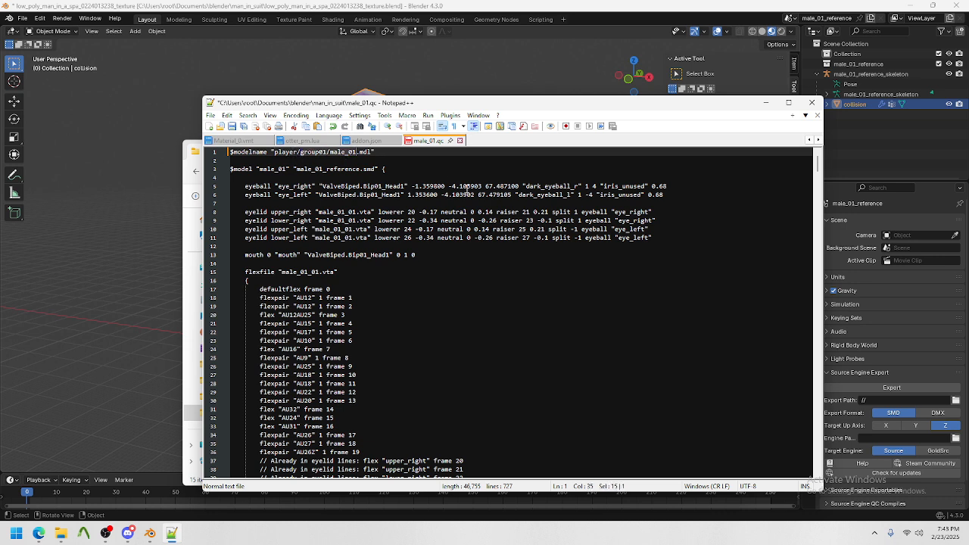
pyautogui.press('BackSpace')
pyautogui.write('spaceman')
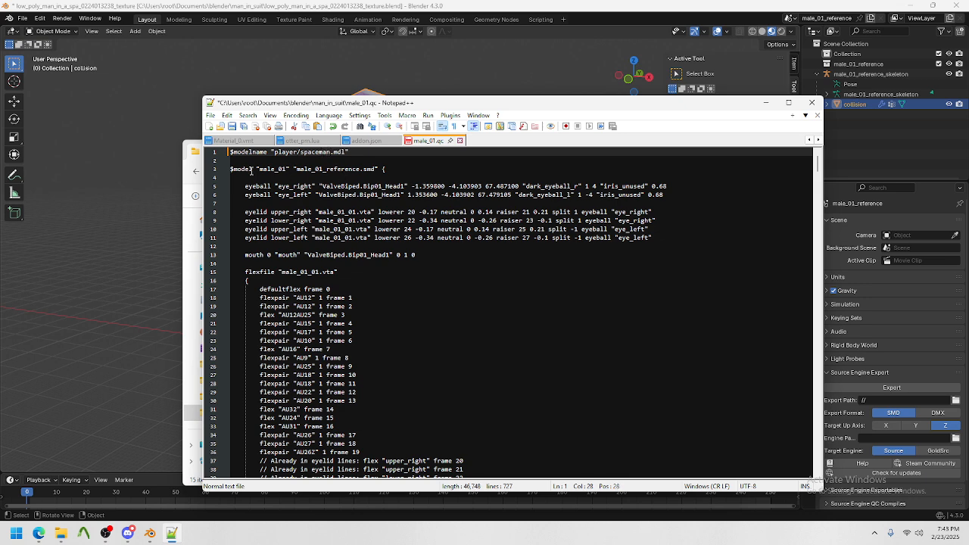
# Step: Replace the reference mesh file in the $model line with Mesh_0.smd
pyautogui.click(280, 169)
pyautogui.doubleClick(328, 169)
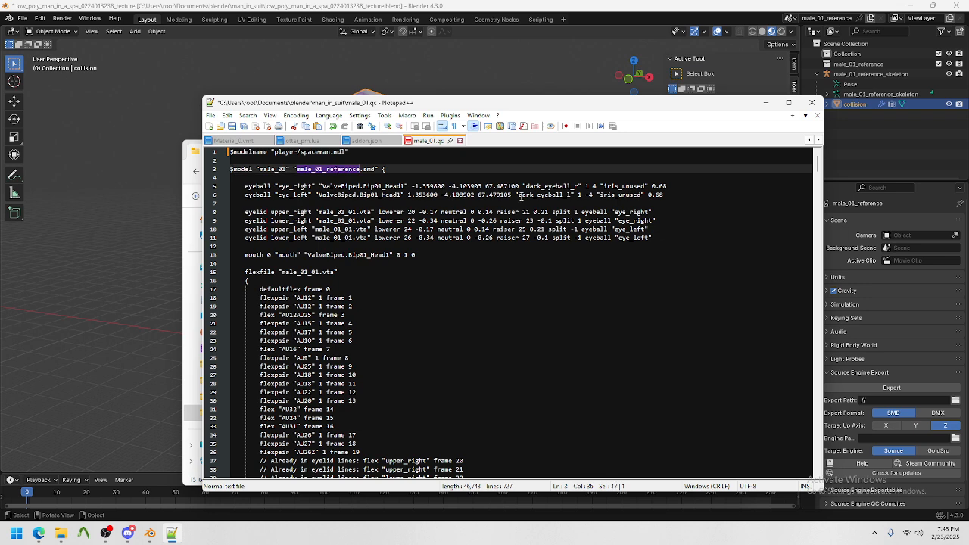
pyautogui.moveTo(449, 104); pyautogui.dragTo(630, 104)
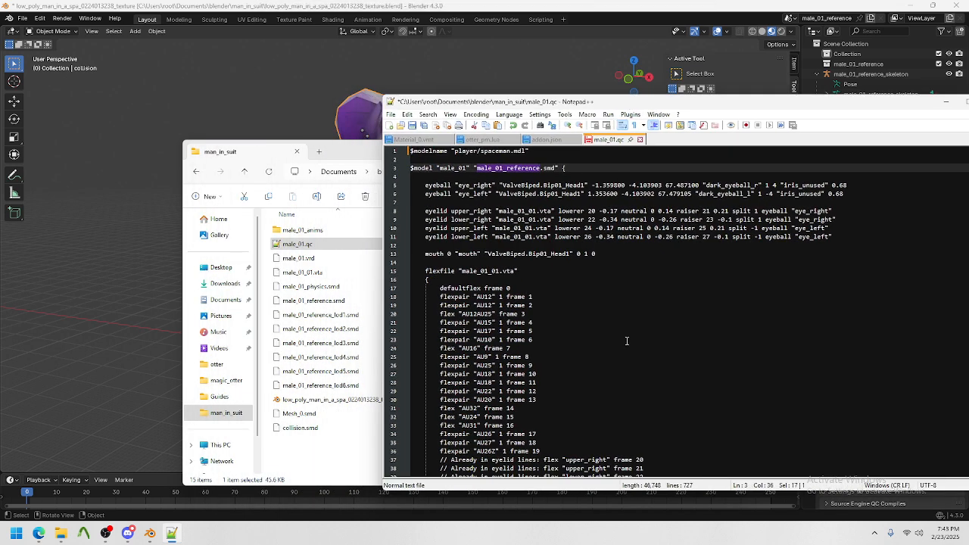
pyautogui.write('Mesh_')
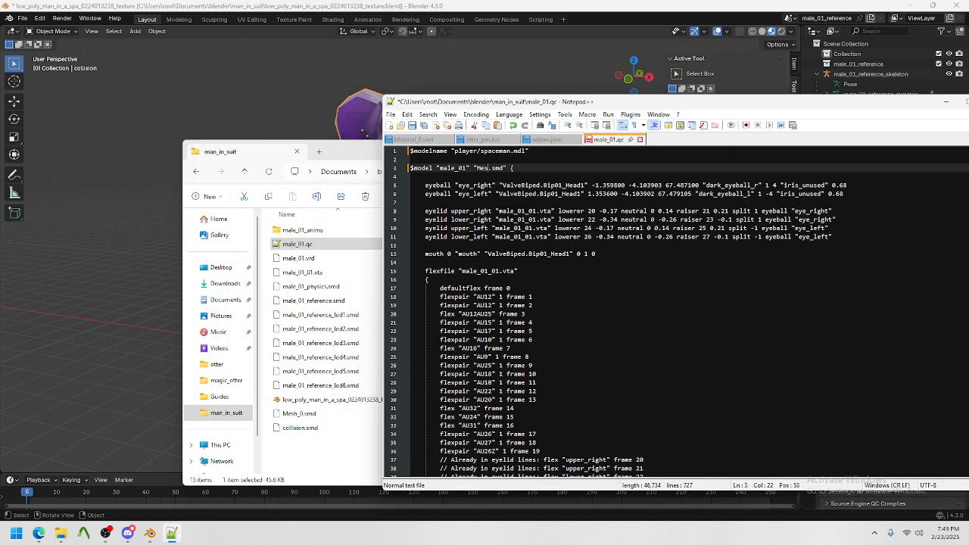
pyautogui.write('0')
# Step: Delete everything from the $model line's opening brace through the closing brace above $surfaceprop, and save the QC file
pyautogui.doubleClick(523, 168)
pyautogui.moveTo(529, 168); pyautogui.dragTo(466, 246)
pyautogui.scroll(-20, 559, 233)
pyautogui.scroll(-20, 559, 232)
pyautogui.scroll(-8, 500, 224)
pyautogui.scroll(-20, 462, 220)
pyautogui.scroll(-20, 515, 235)
pyautogui.scroll(3, 492, 245)
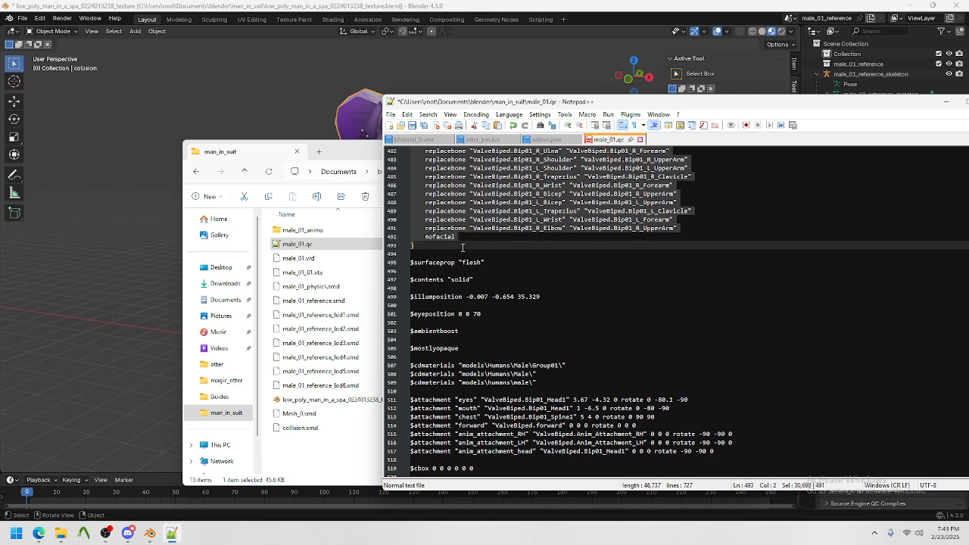
pyautogui.press('Delete')
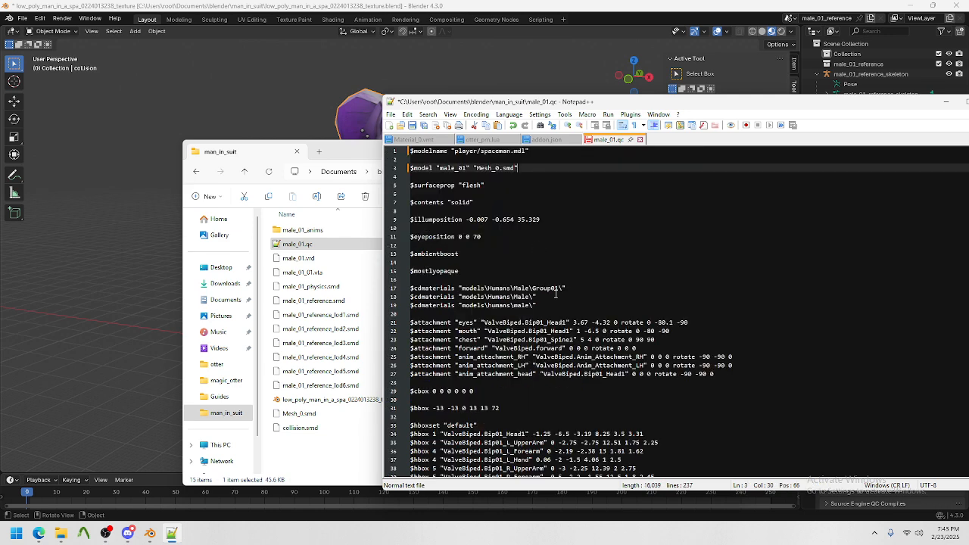
pyautogui.hotkey('ctrl', 's')
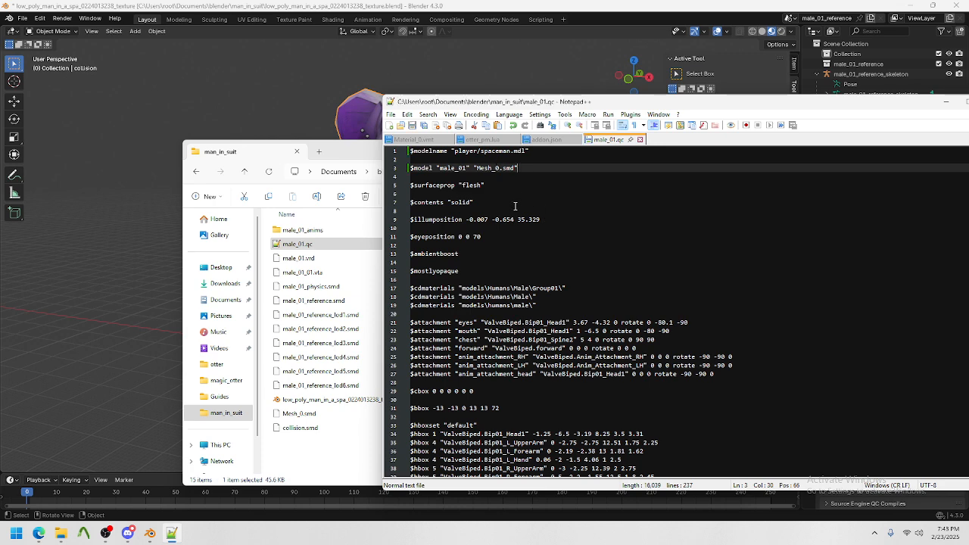
# Step: Reduce the $cdmaterials entries to one line with an empty path and the comment //materials/, and save the QC file
pyautogui.moveTo(536, 305); pyautogui.dragTo(604, 289)
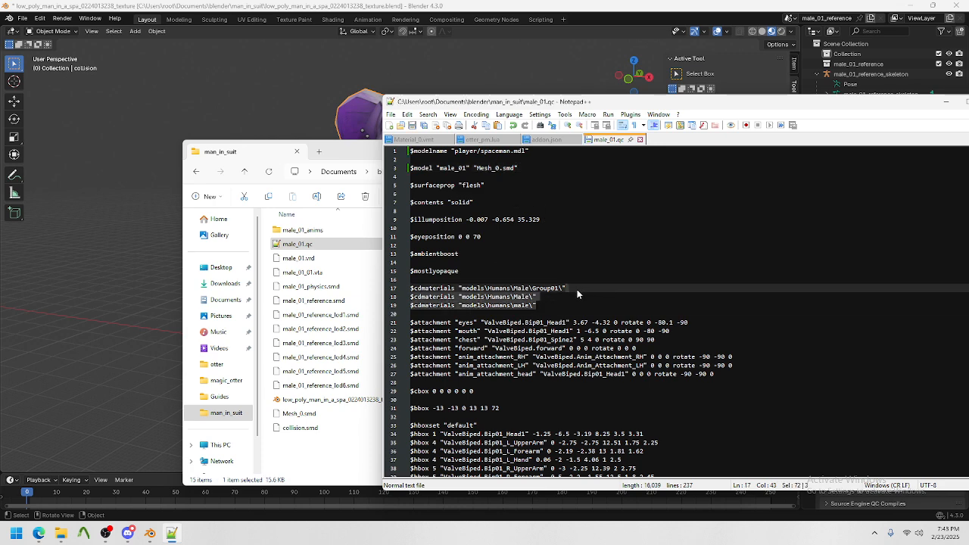
pyautogui.press('BackSpace')
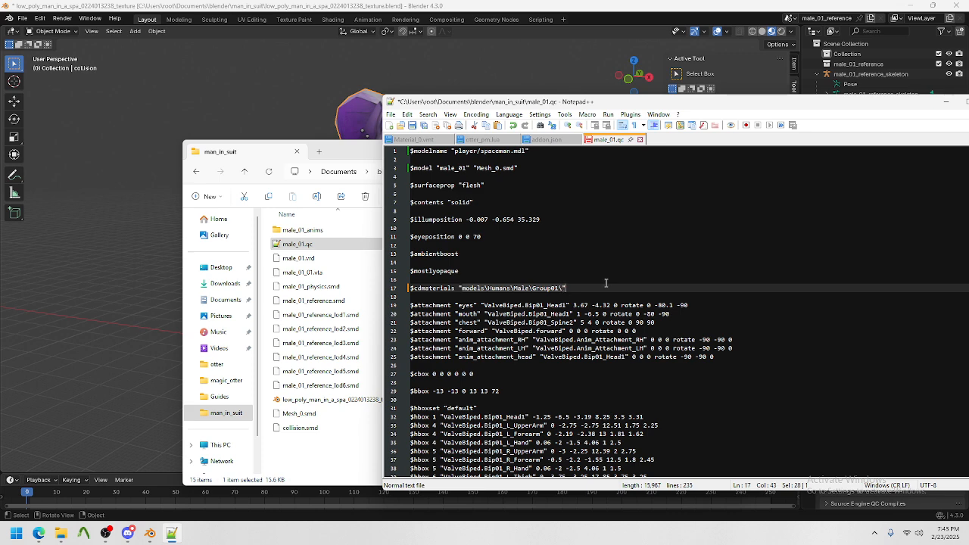
pyautogui.press('End')
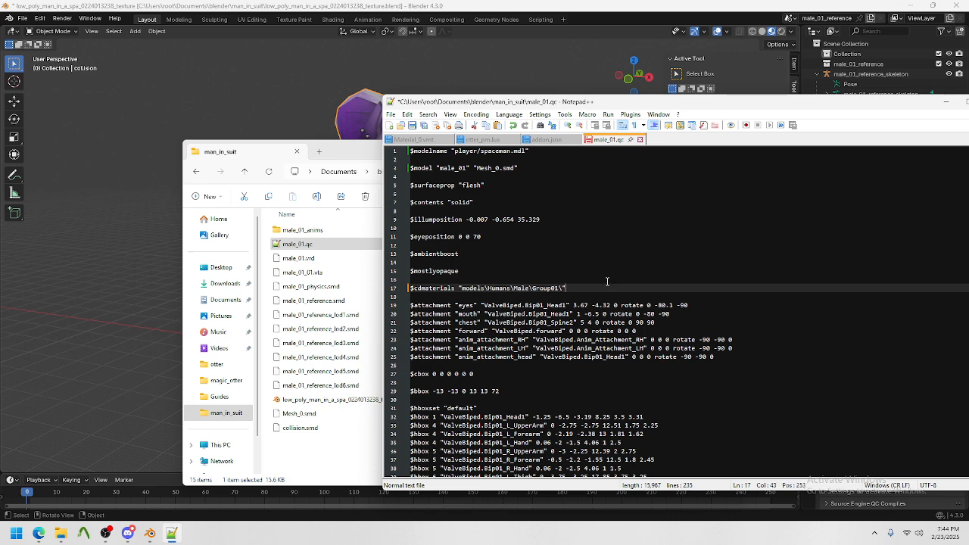
pyautogui.write('//materials/')
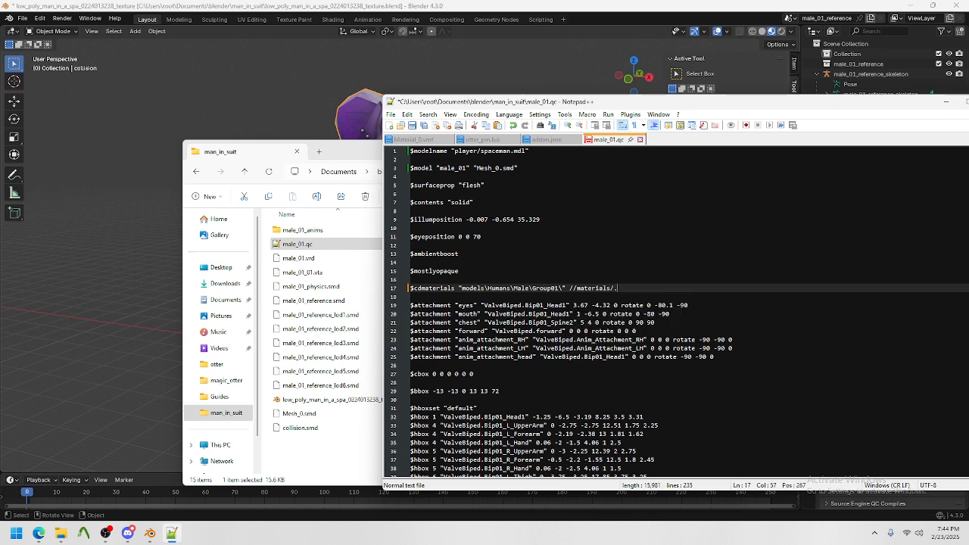
pyautogui.moveTo(564, 287)
pyautogui.mouseDown()
pyautogui.moveTo(459, 288)
pyautogui.moveTo(557, 287)
pyautogui.mouseUp()
pyautogui.press('Delete')
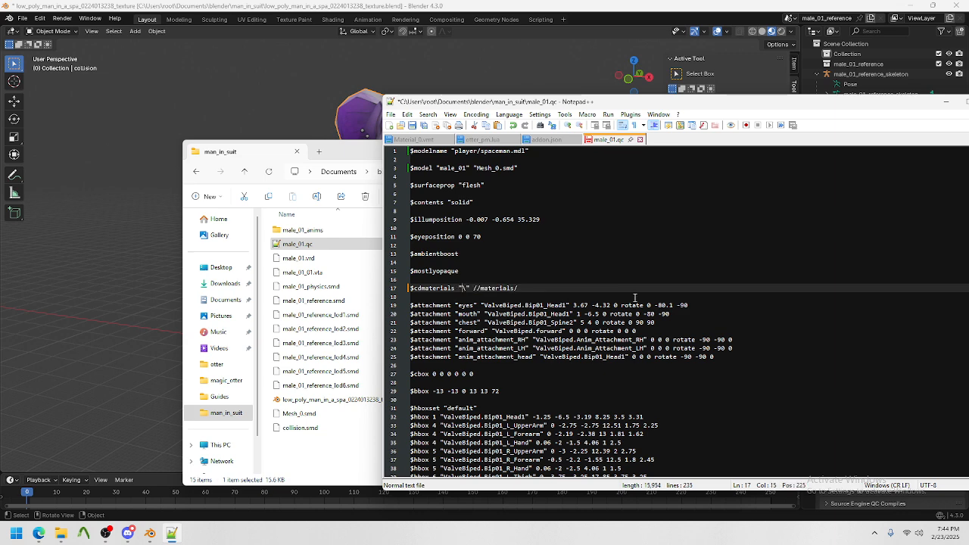
pyautogui.press('Delete')
pyautogui.hotkey('ctrl', 's')
# Step: Look through the $hbox and $definebone entries of the QC file
pyautogui.scroll(-20, 604, 282)
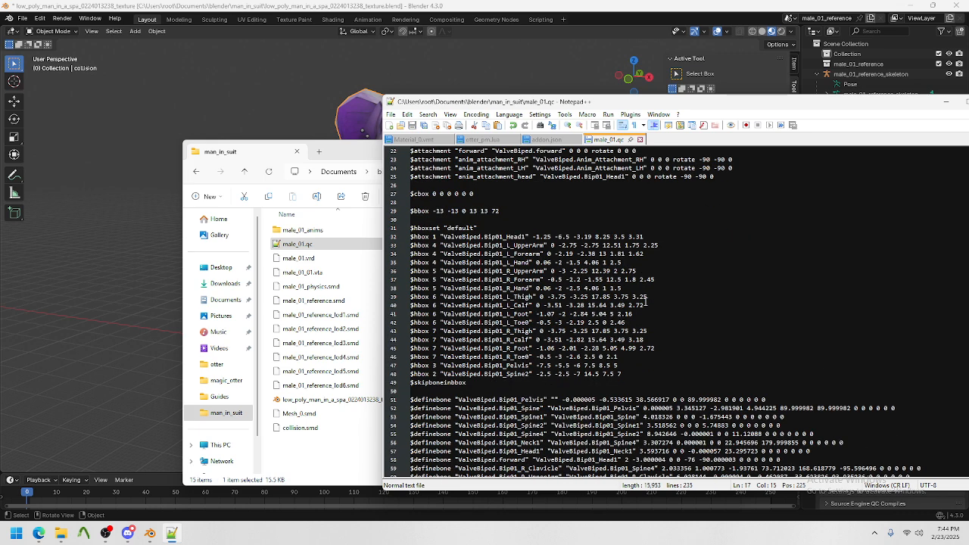
pyautogui.scroll(-9, 564, 340)
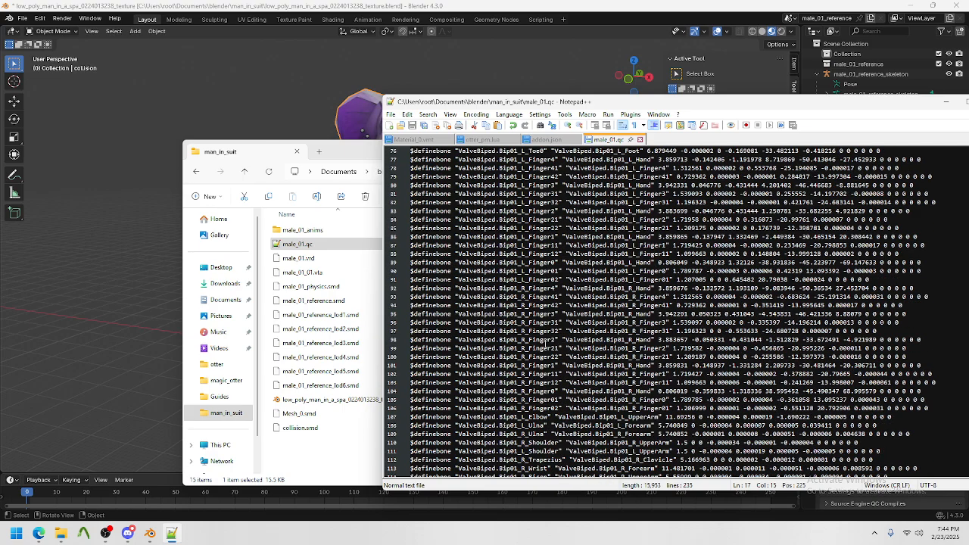
pyautogui.moveTo(950, 307); pyautogui.dragTo(522, 238)
pyautogui.click(530, 248)
pyautogui.scroll(20, 560, 314)
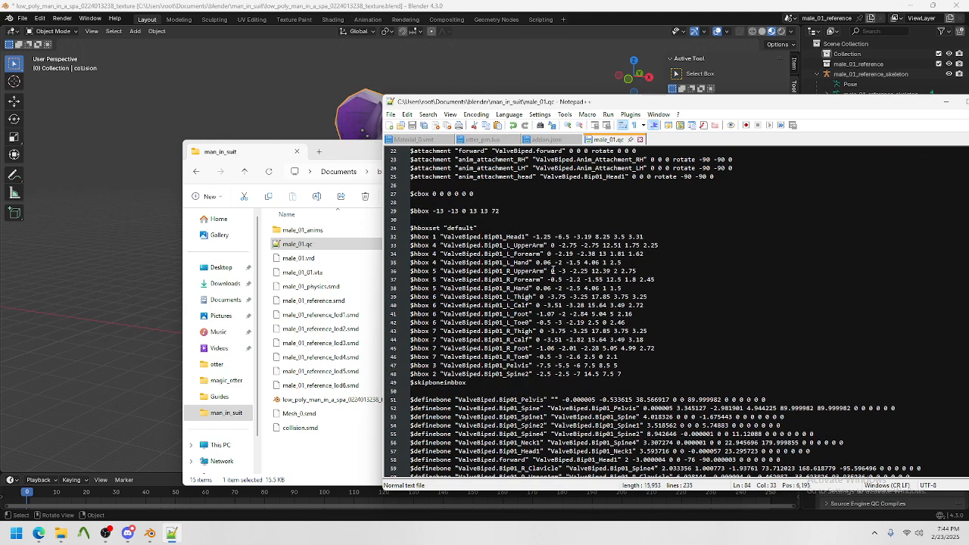
pyautogui.scroll(1, 534, 316)
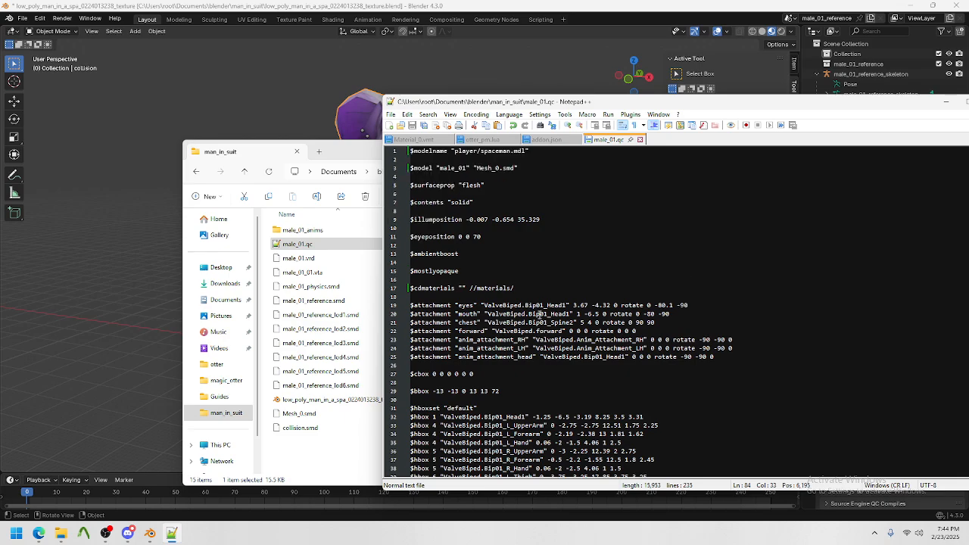
# Step: Point $collisionjoints to collision.smd and save the QC file
pyautogui.scroll(-20, 515, 303)
pyautogui.scroll(-18, 489, 276)
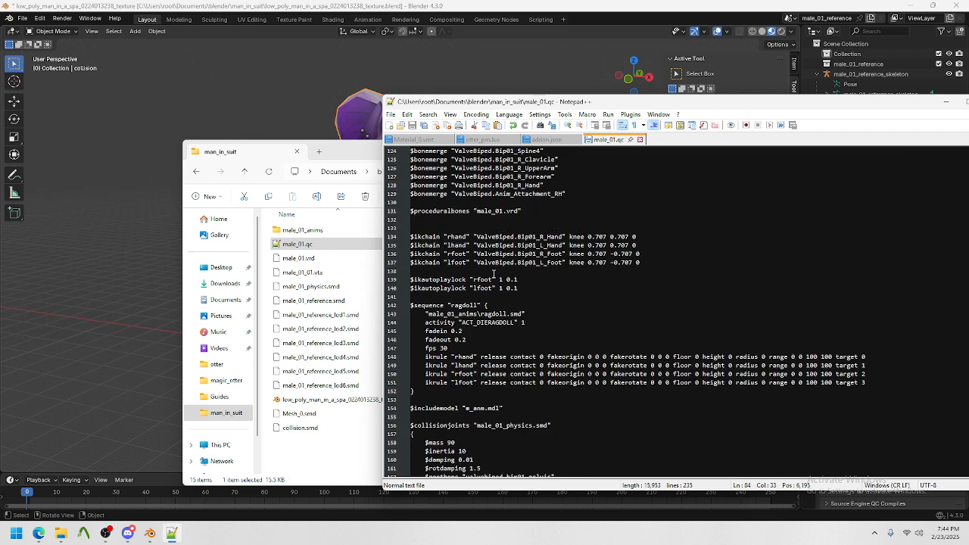
pyautogui.scroll(-7, 469, 321)
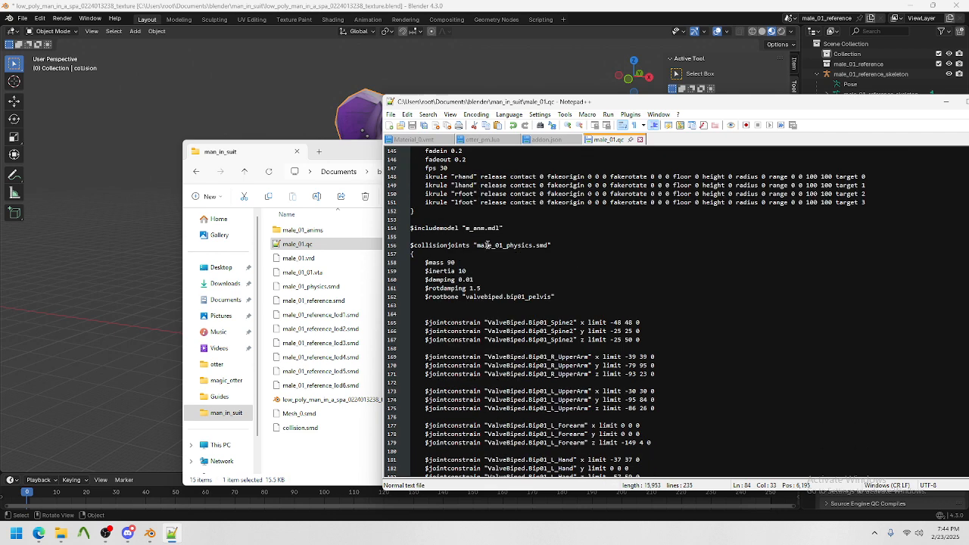
pyautogui.doubleClick(504, 245)
pyautogui.write('collision')
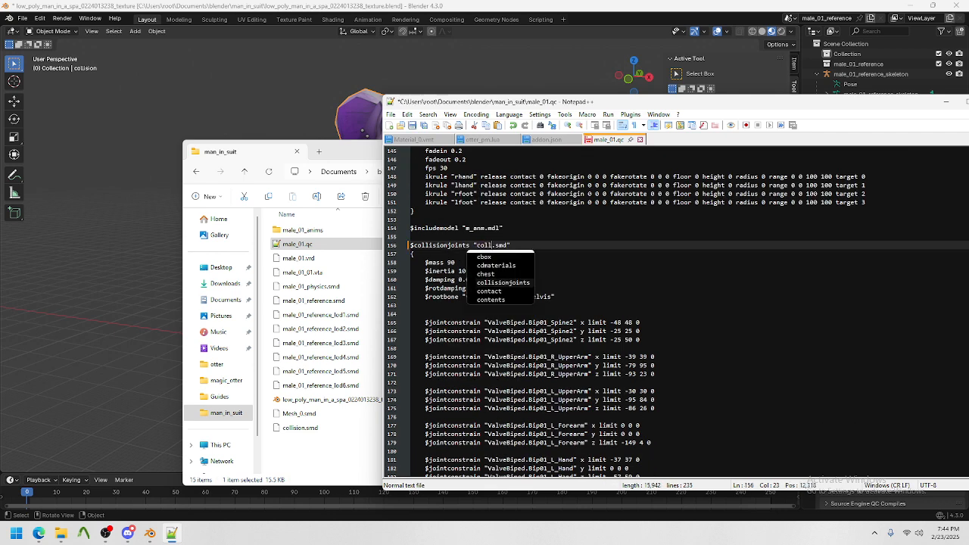
pyautogui.click(629, 296)
pyautogui.scroll(-20, 613, 280)
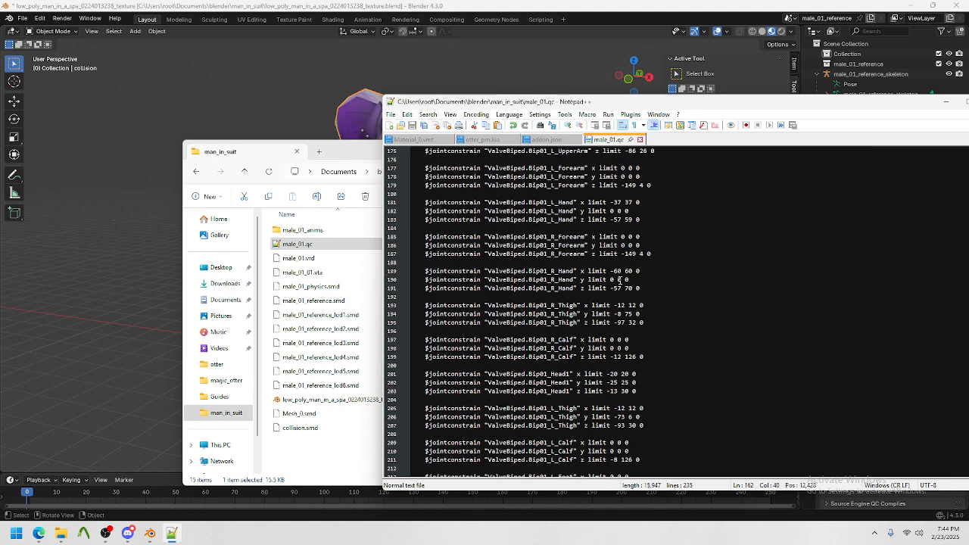
# Step: Switch to Crowbar, choose male_01.qc from the man_in_suit folder as the QC input, and compile it for Garry's Mod
pyautogui.click(83, 533)
pyautogui.click(308, 96)
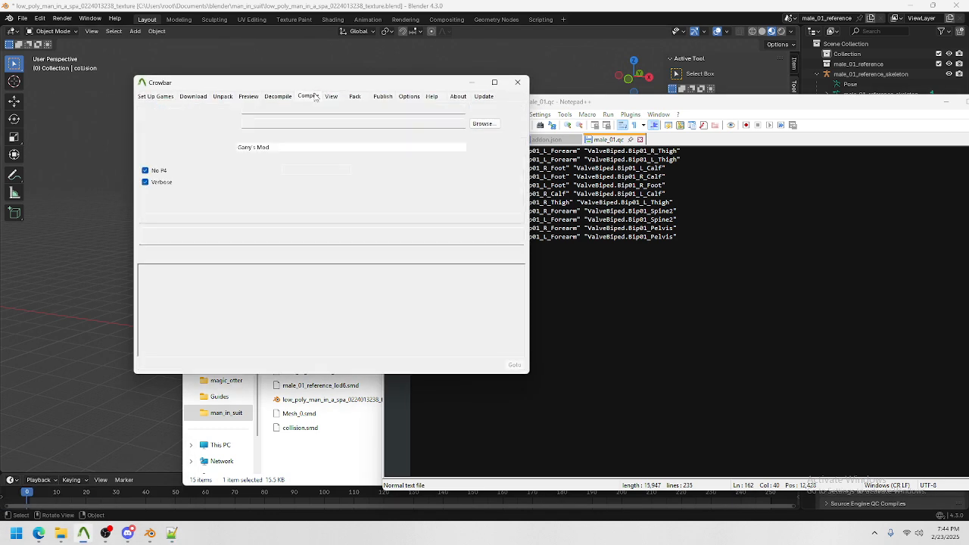
pyautogui.click(485, 112)
pyautogui.click(279, 186)
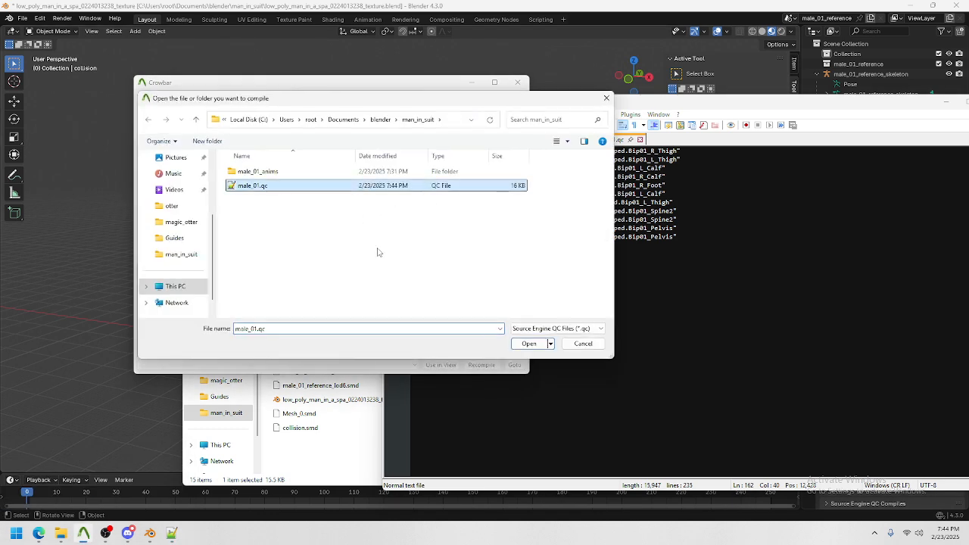
pyautogui.click(529, 344)
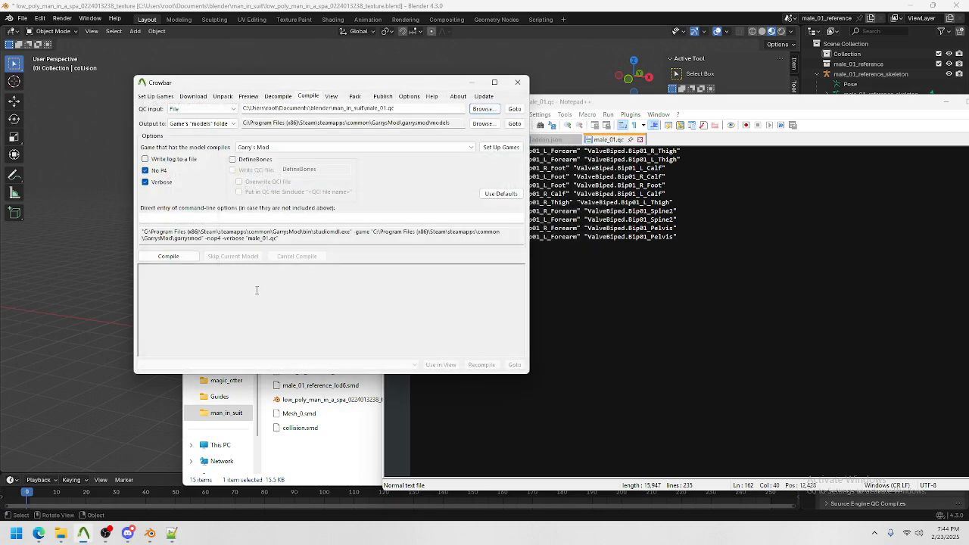
pyautogui.click(170, 257)
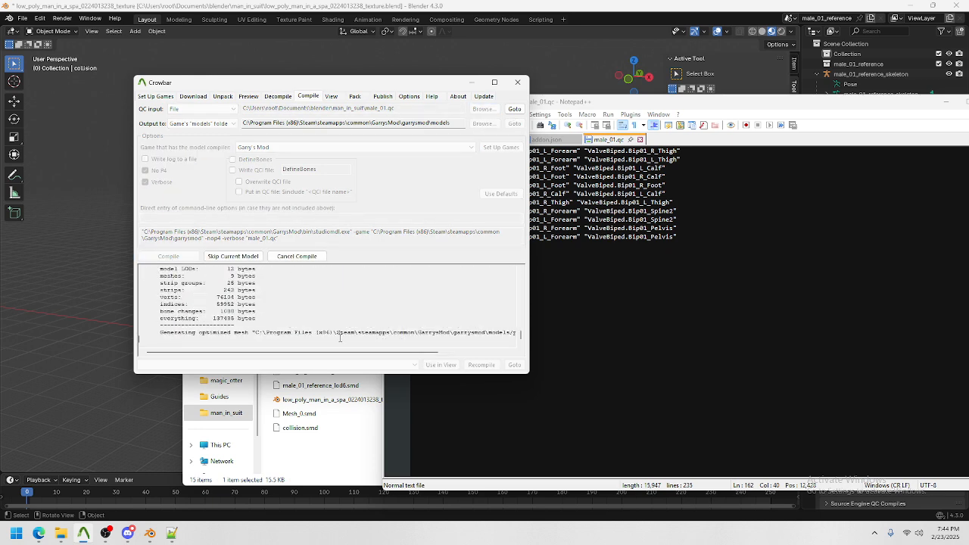
# Step: Return to male_01.qc in Notepad++ and check the model path in the $modelname line
pyautogui.moveTo(275, 84); pyautogui.dragTo(222, 96)
pyautogui.click(610, 310)
pyautogui.scroll(20, 605, 303)
pyautogui.scroll(20, 534, 235)
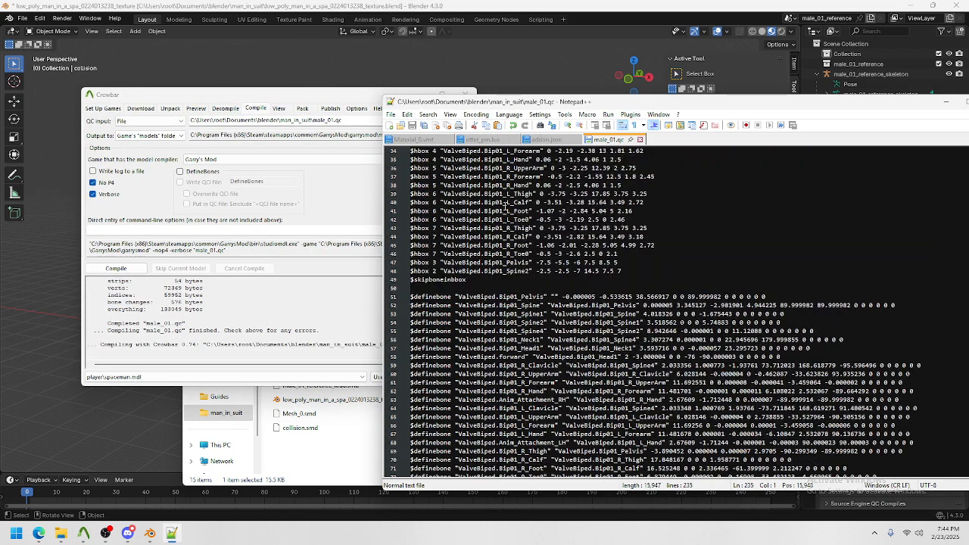
pyautogui.moveTo(454, 151); pyautogui.dragTo(534, 151)
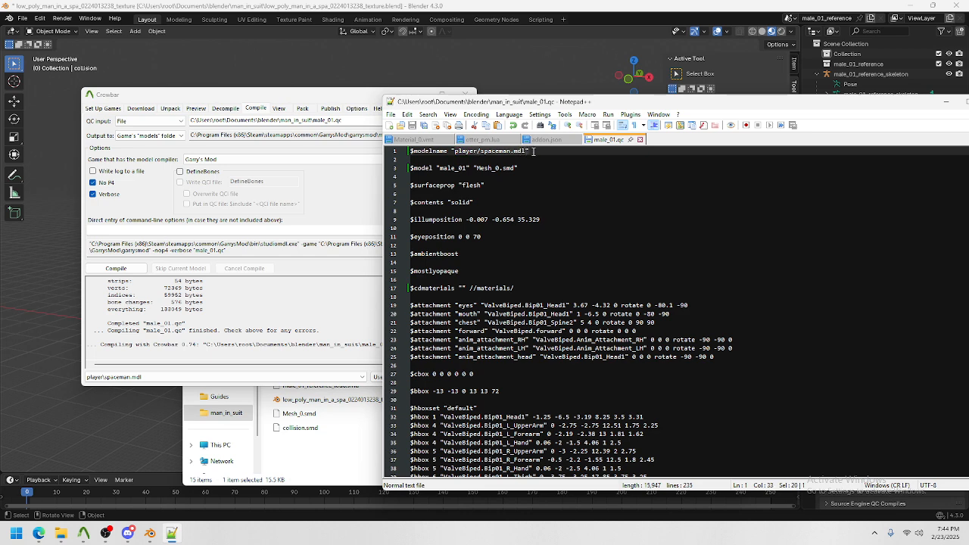
pyautogui.click(566, 158)
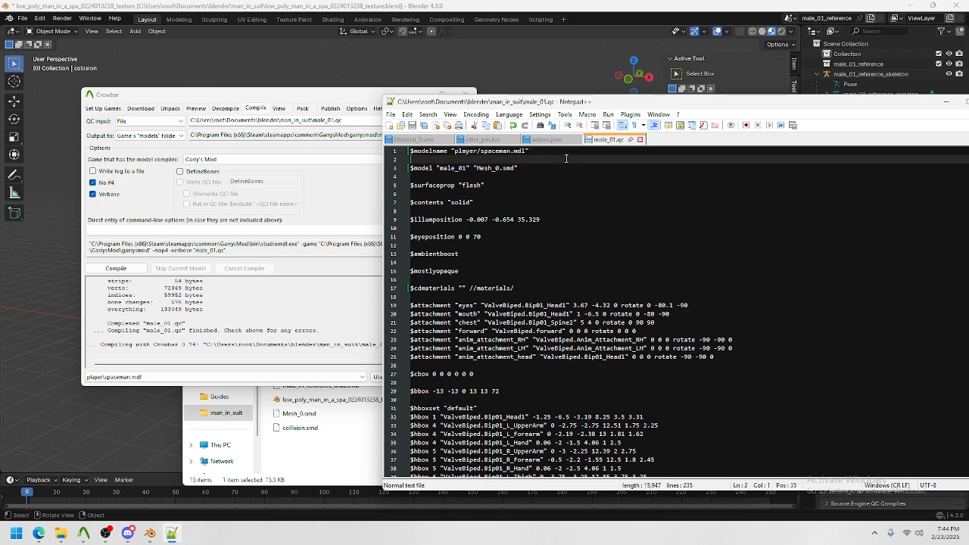
pyautogui.click(555, 153)
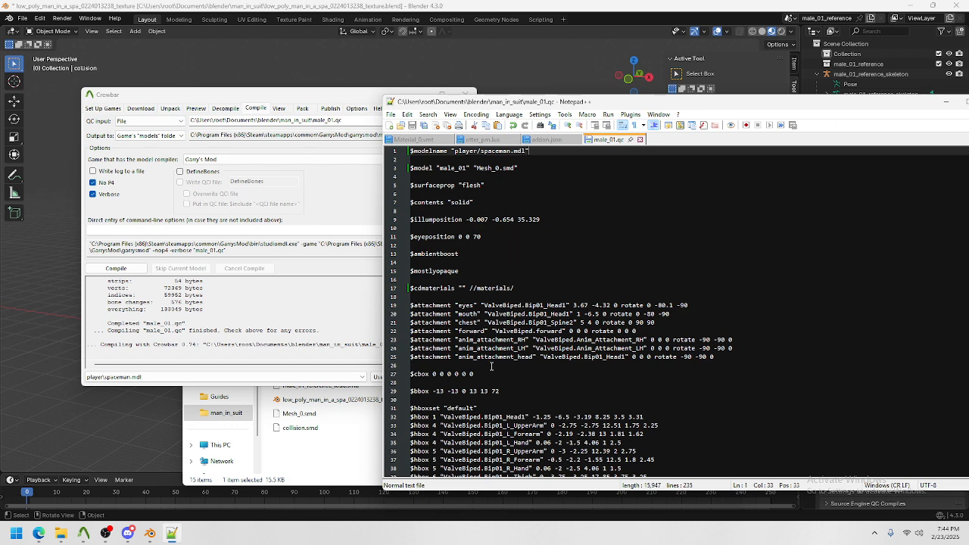
# Step: Switch to Blender and save the astronaut's Image_0 texture as Image_0.jpg in the man_in_suit folder
pyautogui.click(257, 7)
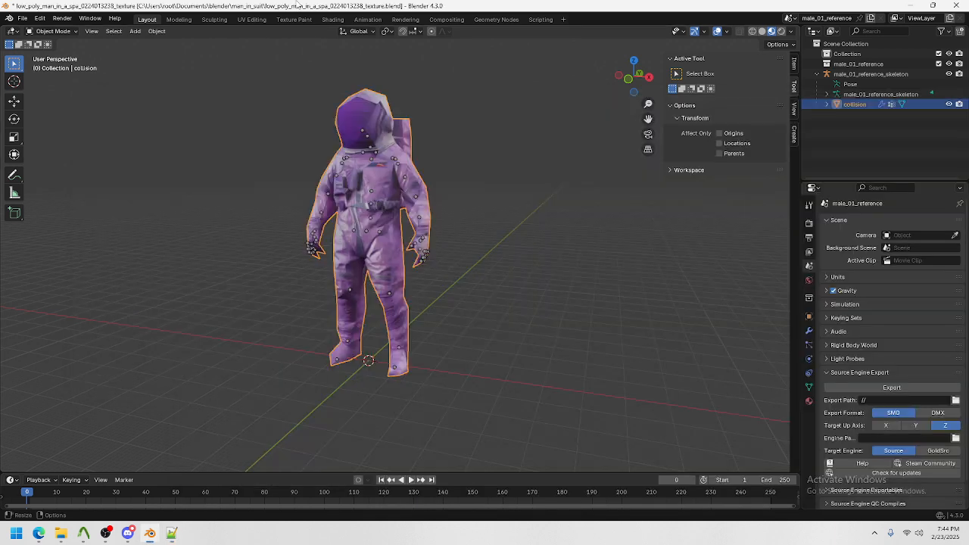
pyautogui.moveTo(388, 132); pyautogui.dragTo(419, 135, button='middle')
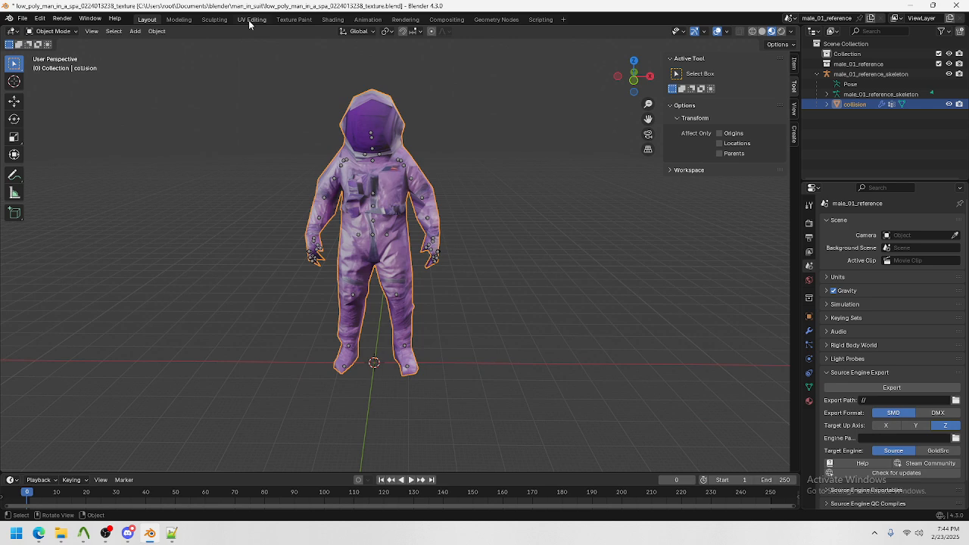
pyautogui.click(294, 19)
pyautogui.click(142, 31)
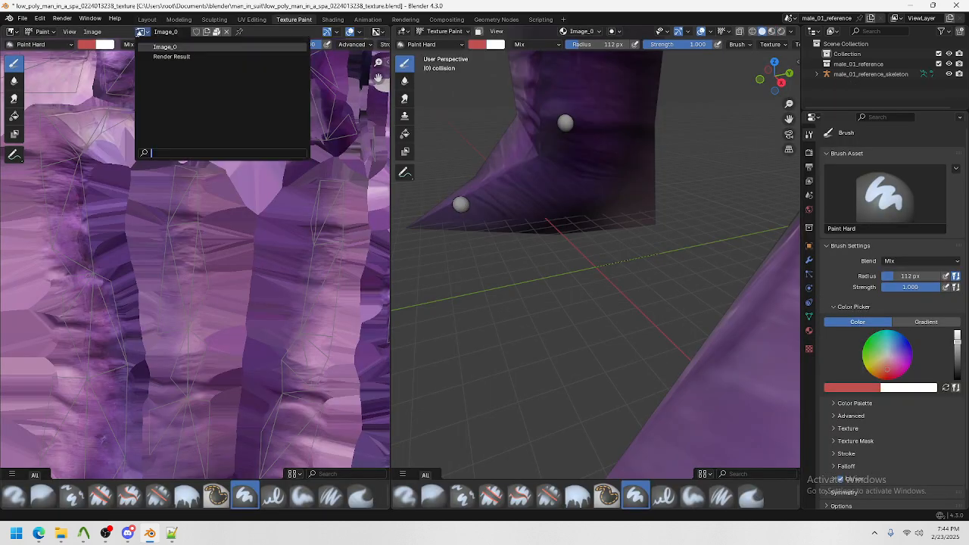
pyautogui.click(92, 31)
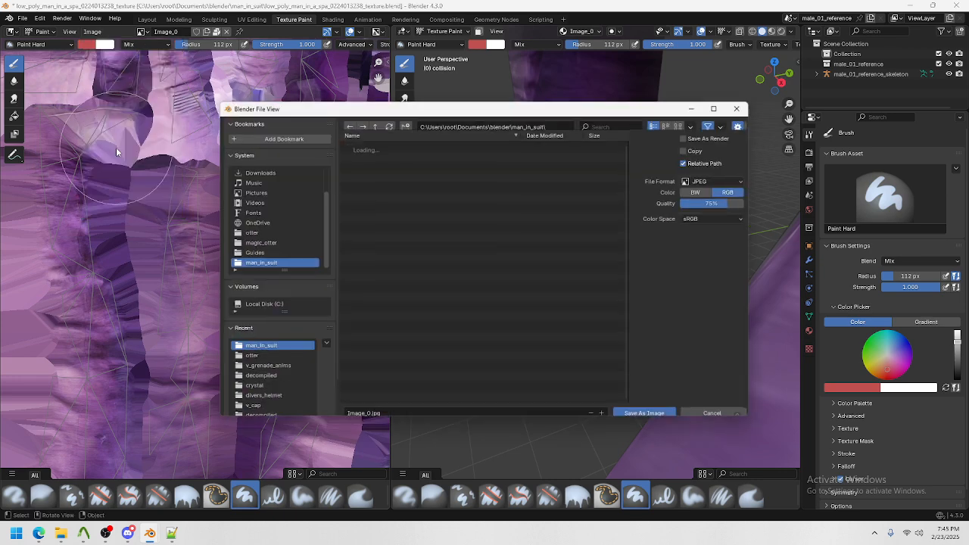
pyautogui.click(108, 145)
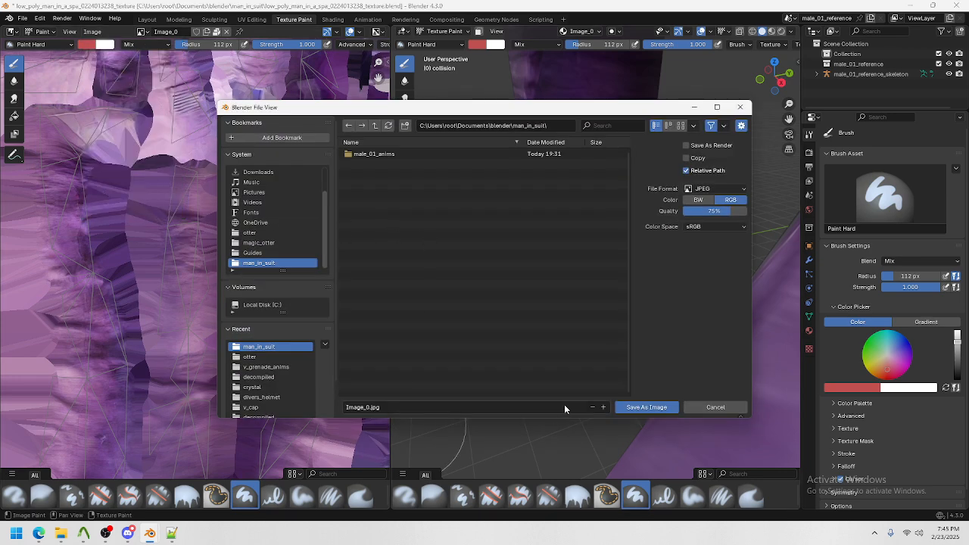
pyautogui.click(647, 408)
# Step: Open Image_0.jpg from the man_in_suit folder in Paint.NET
pyautogui.click(61, 532)
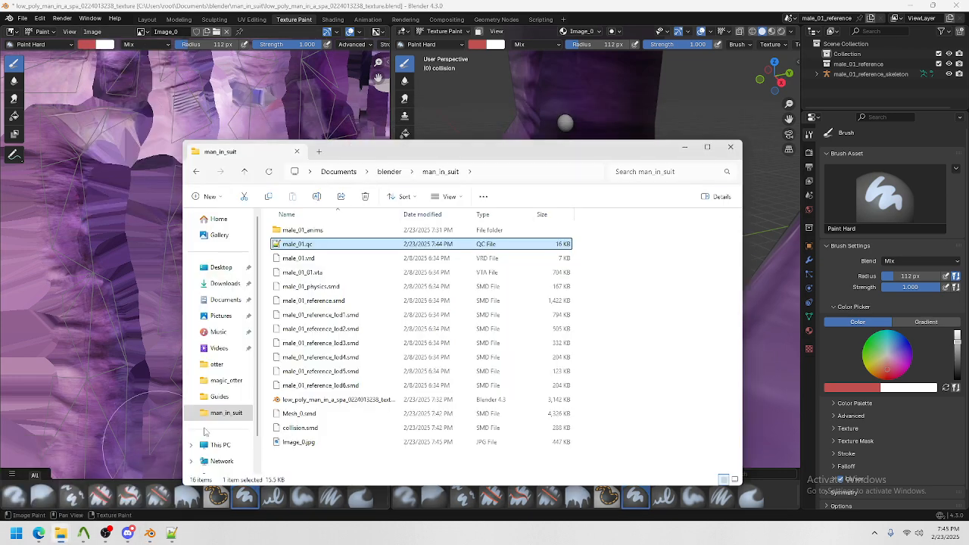
pyautogui.click(296, 443)
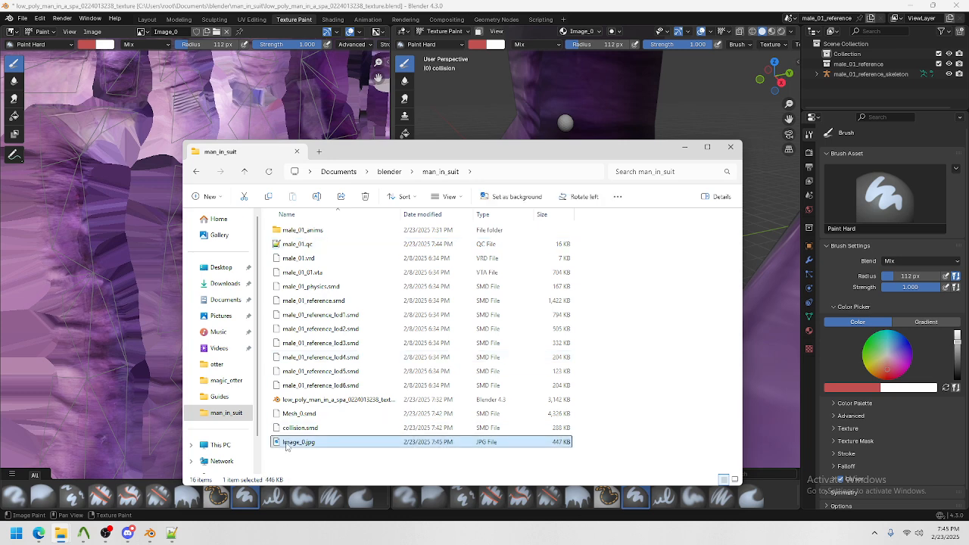
pyautogui.rightClick(287, 443)
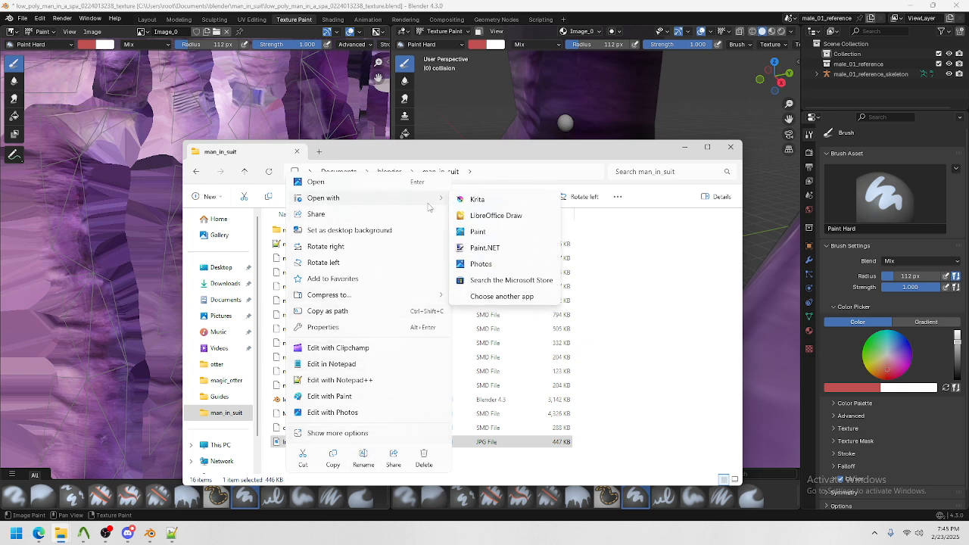
pyautogui.moveTo(355, 198)
pyautogui.click(478, 248)
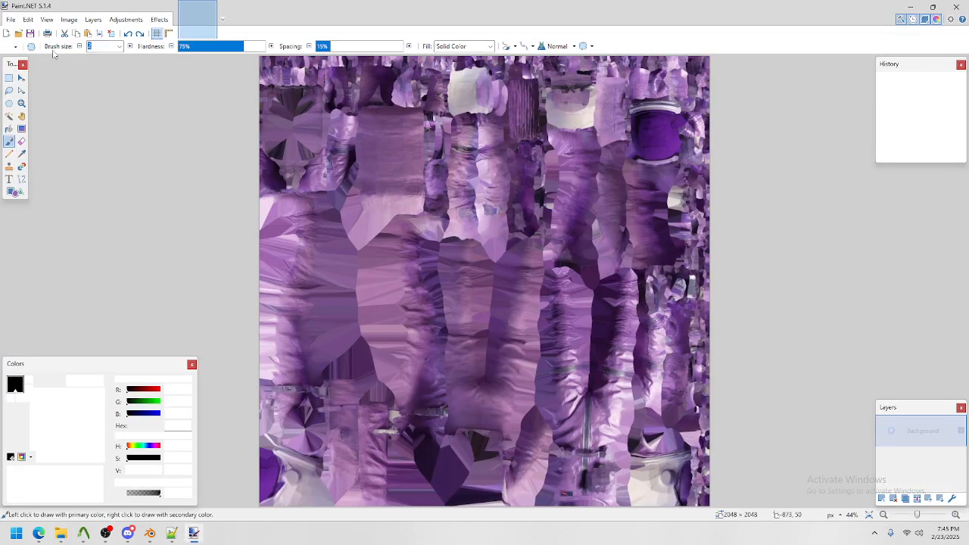
# Step: Start saving a copy in VTF format, named Material_0 to match the Blender material's name
pyautogui.click(11, 19)
pyautogui.click(46, 94)
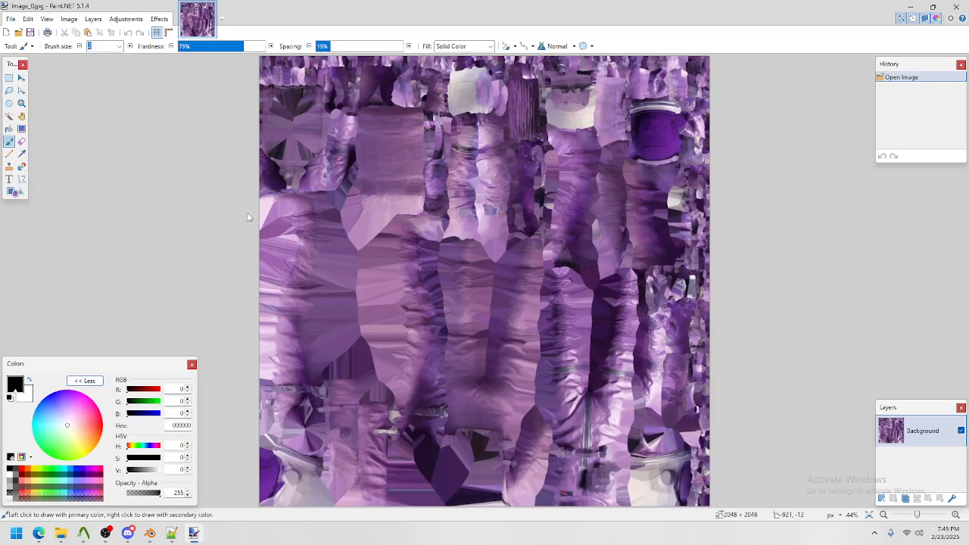
pyautogui.click(189, 215)
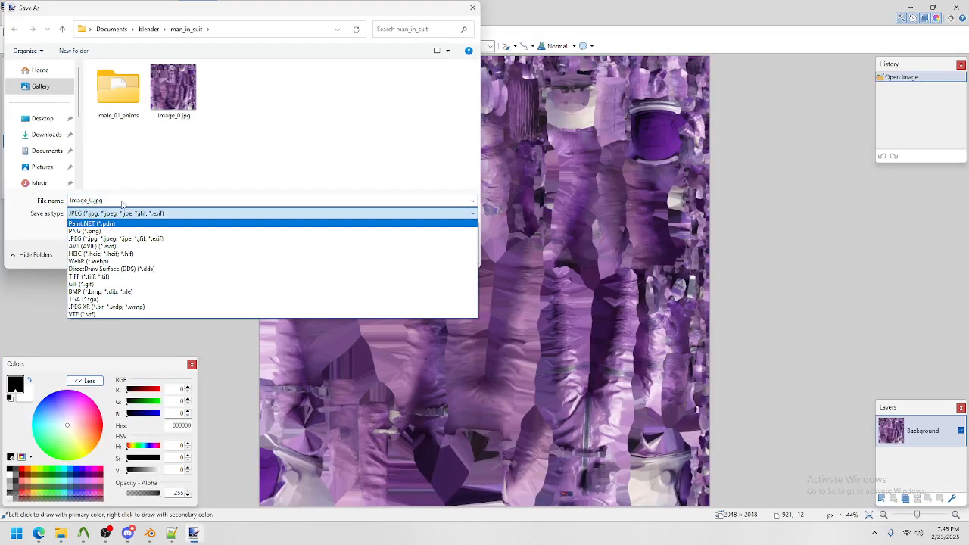
pyautogui.click(123, 215)
pyautogui.click(150, 533)
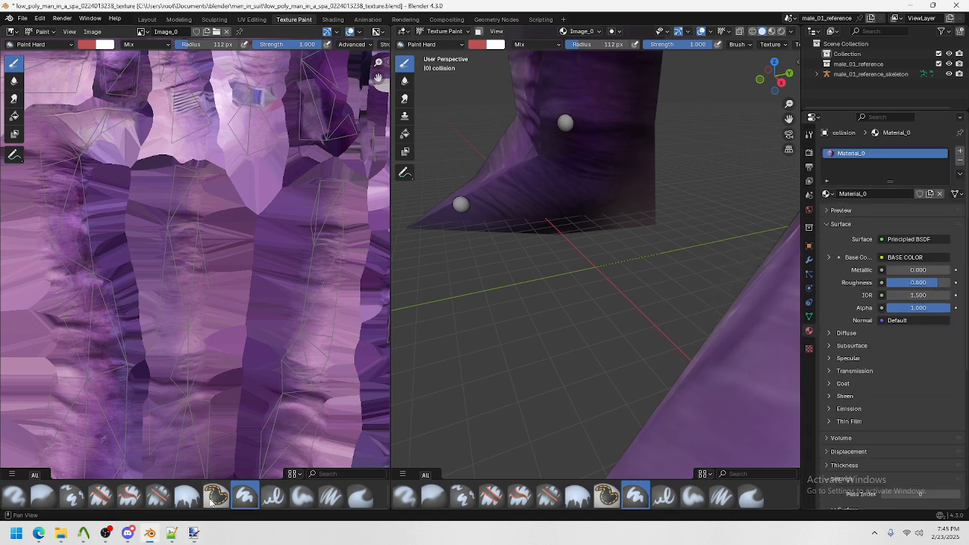
pyautogui.click(201, 532)
pyautogui.write('Material_0')
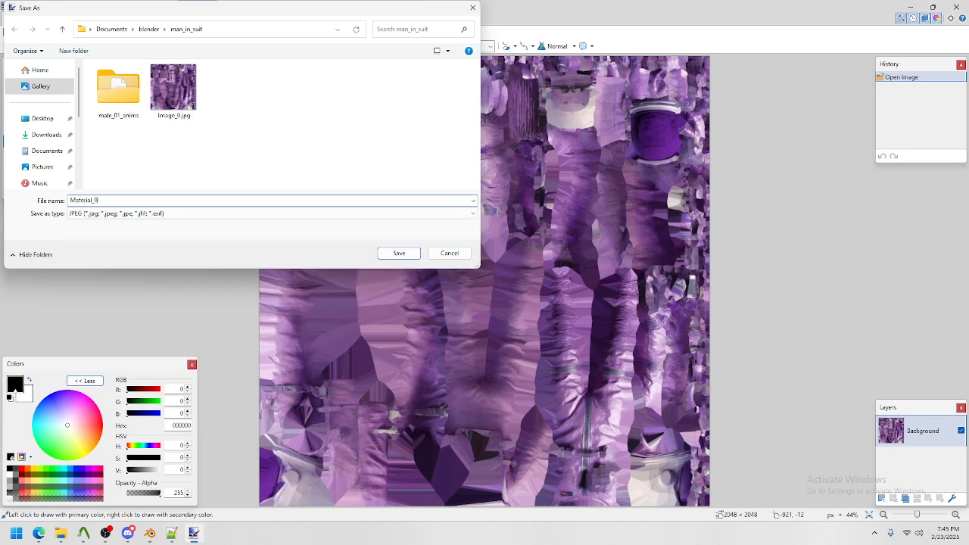
pyautogui.click(136, 215)
pyautogui.click(151, 316)
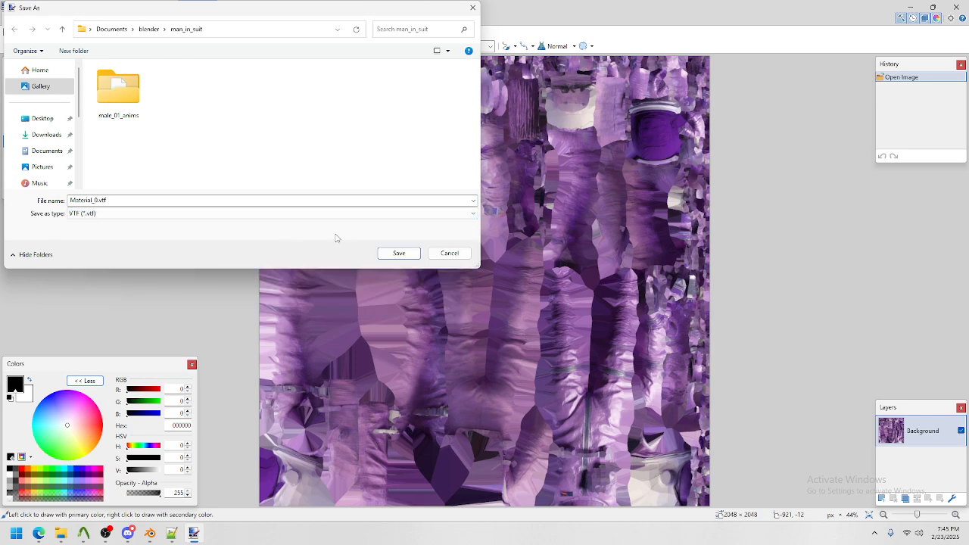
# Step: Save Material_0.vtf with the Compressed Texture template and DXT1 (Common) image format
pyautogui.click(399, 253)
pyautogui.click(250, 181)
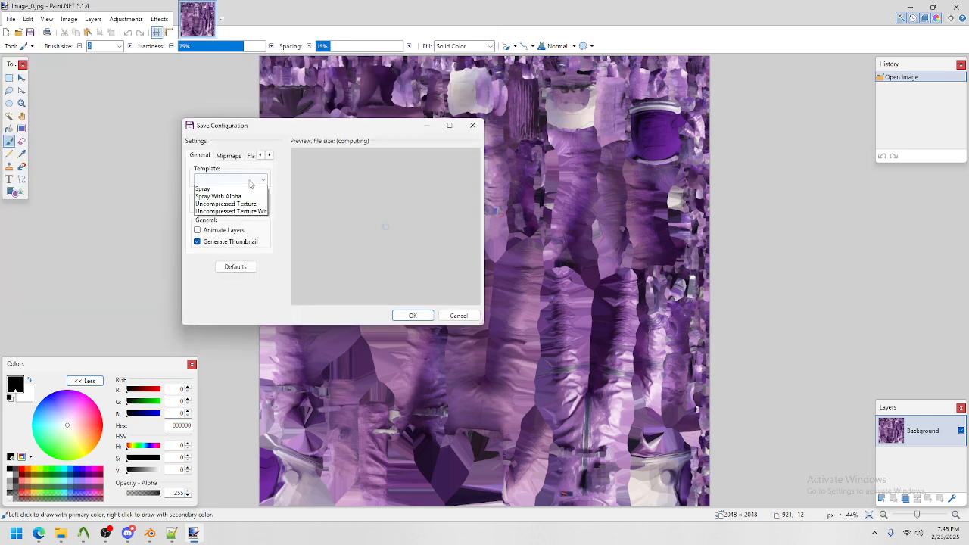
pyautogui.click(231, 191)
pyautogui.click(414, 316)
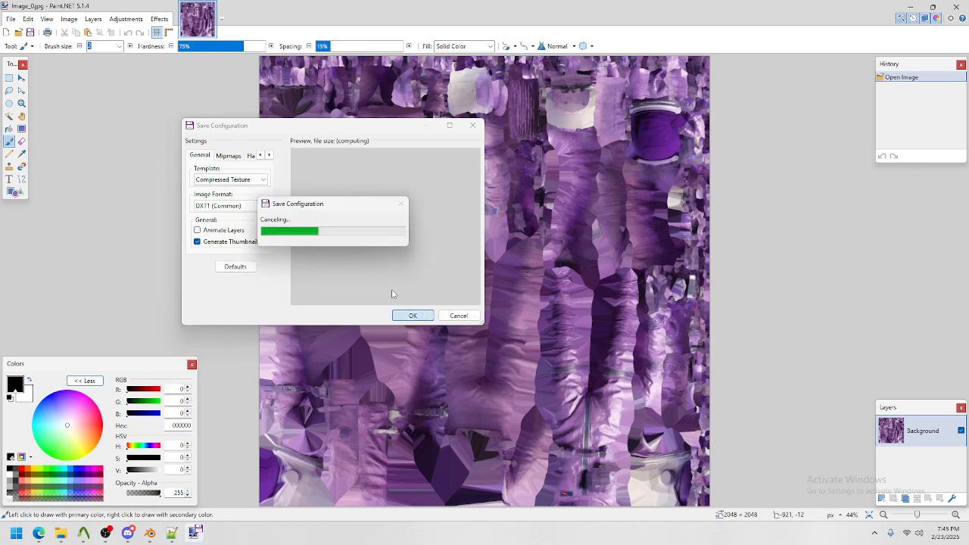
# Step: Switch to the man_in_suit folder and copy Material_0.vtf
pyautogui.moveTo(68, 540)
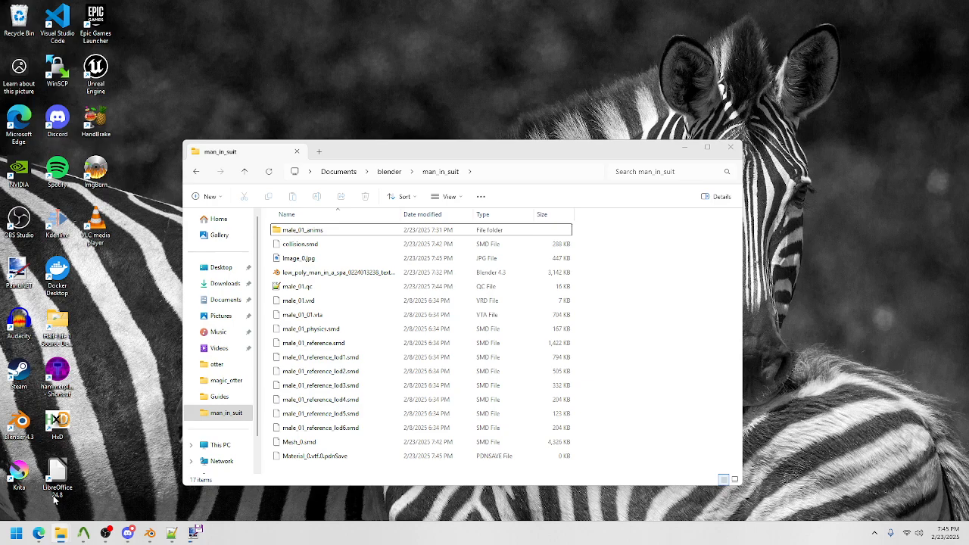
pyautogui.click(50, 481)
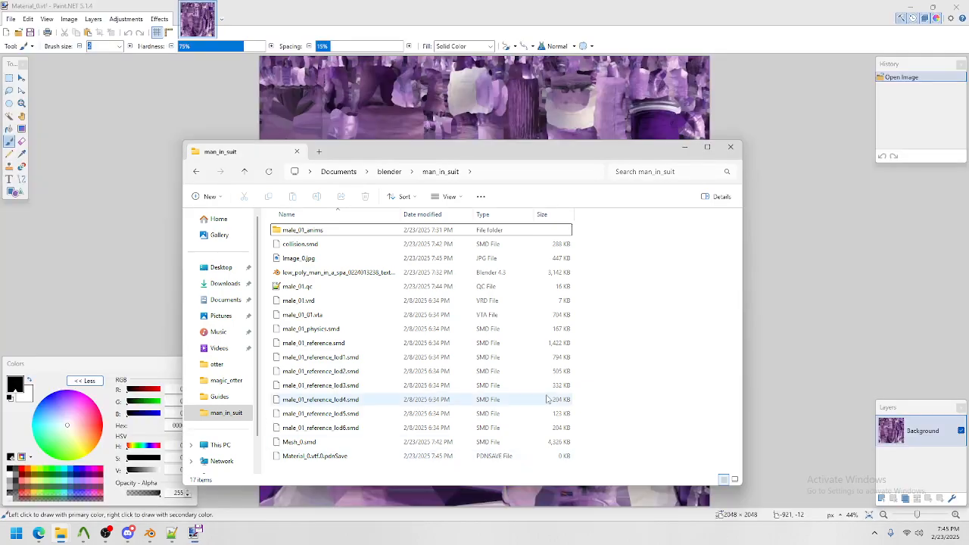
pyautogui.moveTo(459, 155)
pyautogui.mouseDown()
pyautogui.moveTo(559, 185)
pyautogui.moveTo(686, 406)
pyautogui.moveTo(419, 132)
pyautogui.moveTo(431, 123)
pyautogui.mouseUp()
pyautogui.click(275, 428)
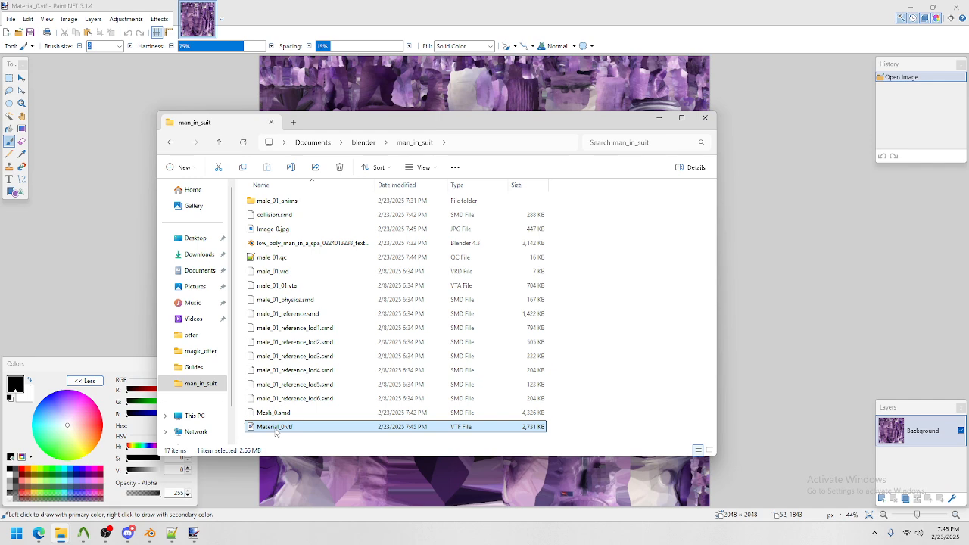
pyautogui.rightClick(277, 429)
pyautogui.press('Escape')
# Step: Paste Material_0.vtf into the garrysmod materials folder, replacing the existing file of that name
pyautogui.moveTo(60, 533)
pyautogui.click(140, 492)
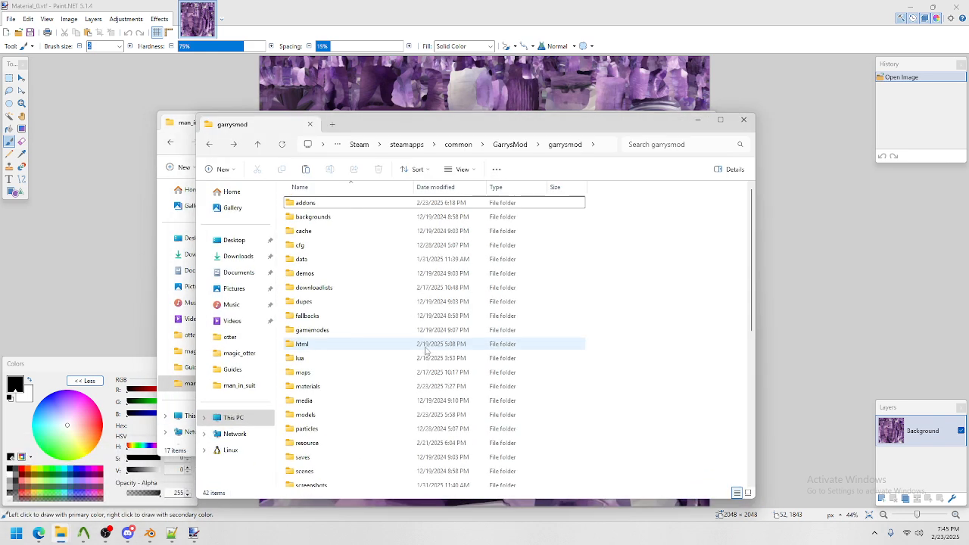
pyautogui.click(309, 387)
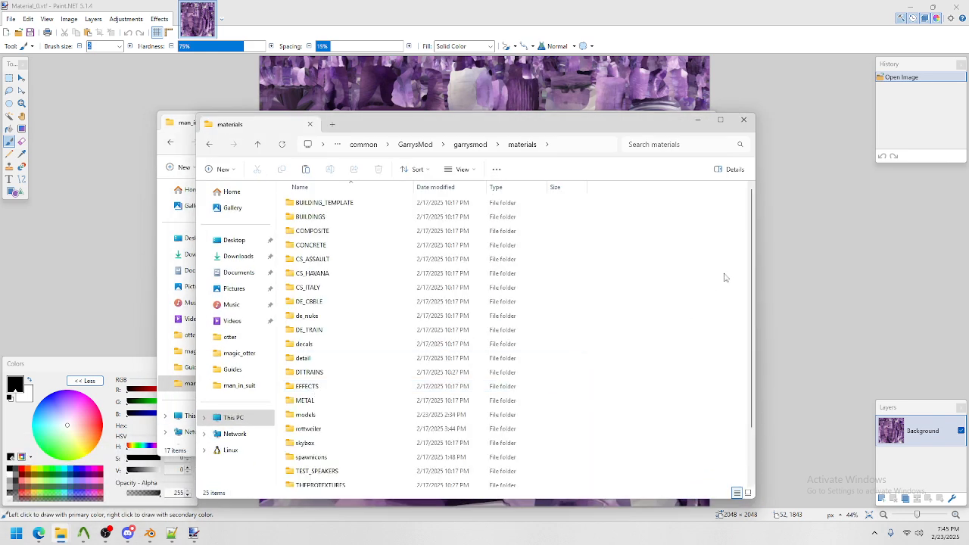
pyautogui.scroll(-2, 725, 275)
pyautogui.rightClick(687, 281)
pyautogui.click(704, 295)
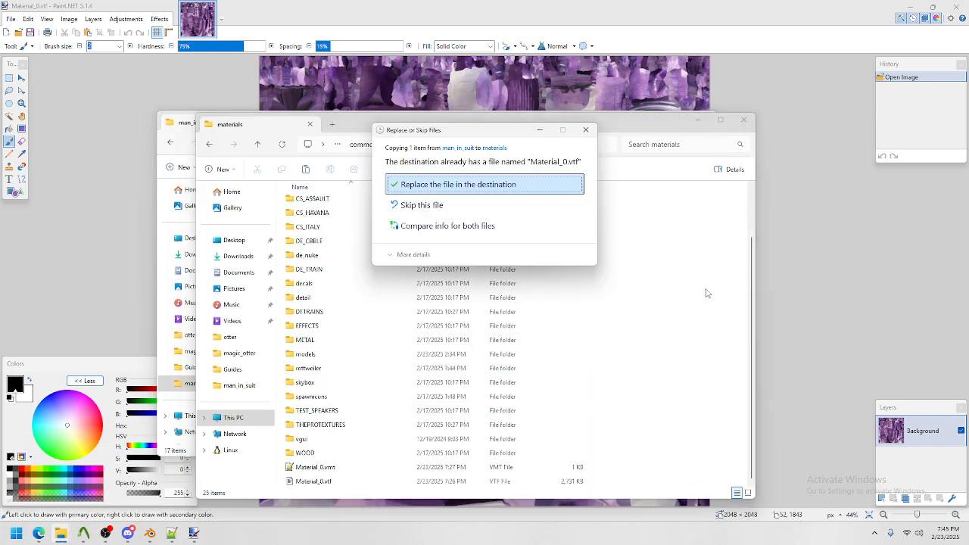
pyautogui.click(512, 191)
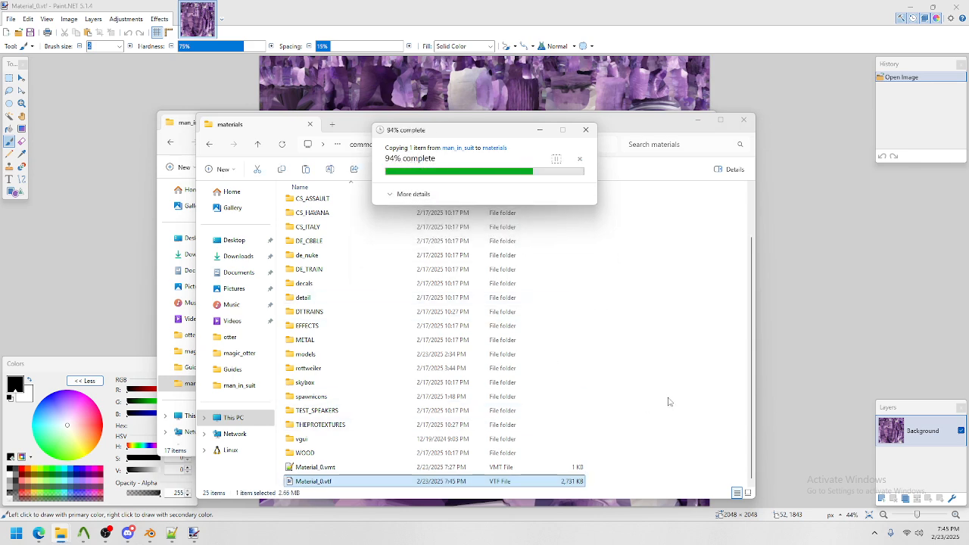
# Step: Delete the old Material_0.vmt from the materials folder and create a new text file named Material_0.vmt
pyautogui.click(489, 467)
pyautogui.press('Delete')
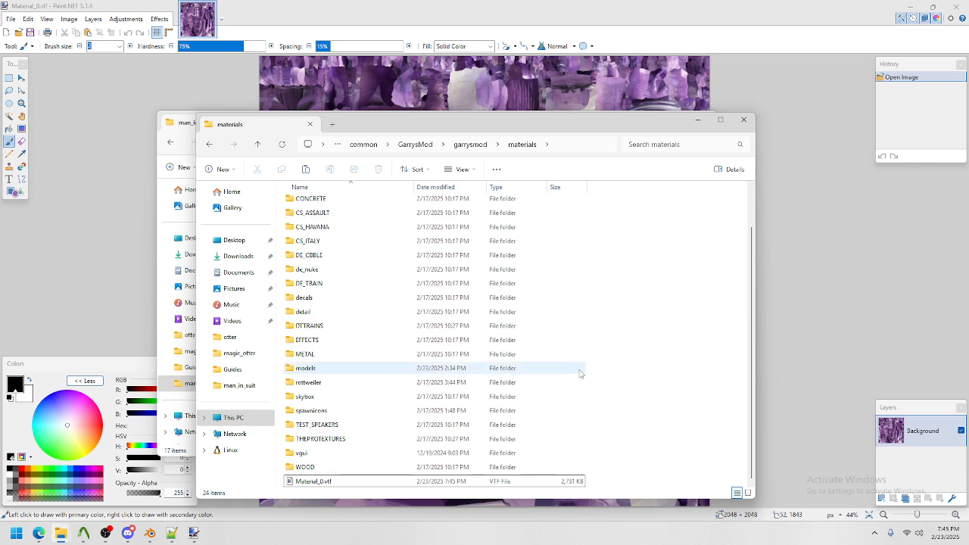
pyautogui.rightClick(634, 345)
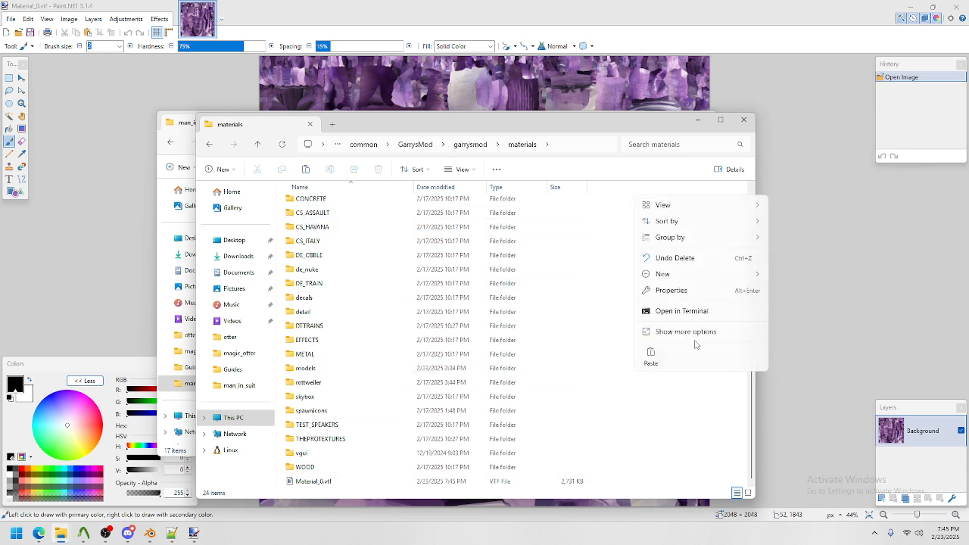
pyautogui.moveTo(736, 274)
pyautogui.click(808, 389)
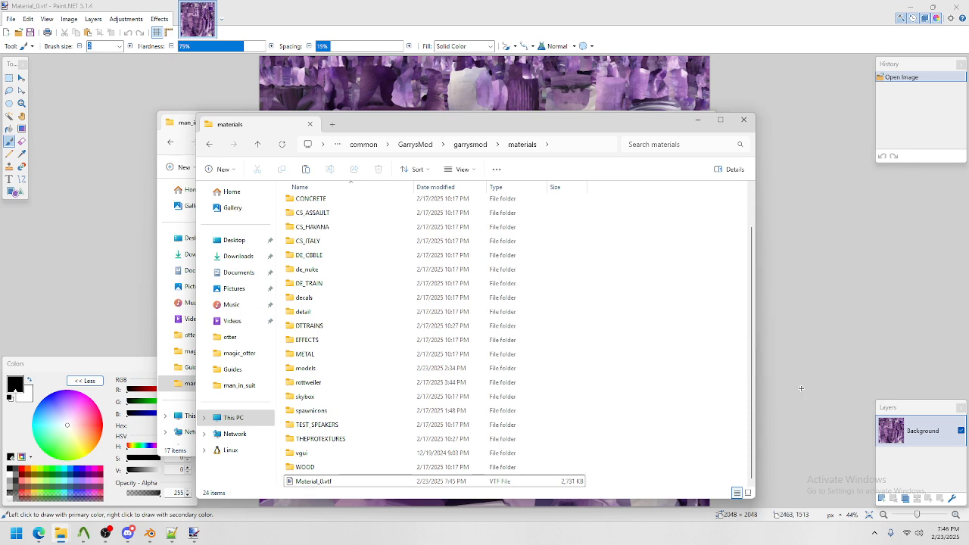
pyautogui.hotkey('ctrl', 'a')
pyautogui.write('Ma')
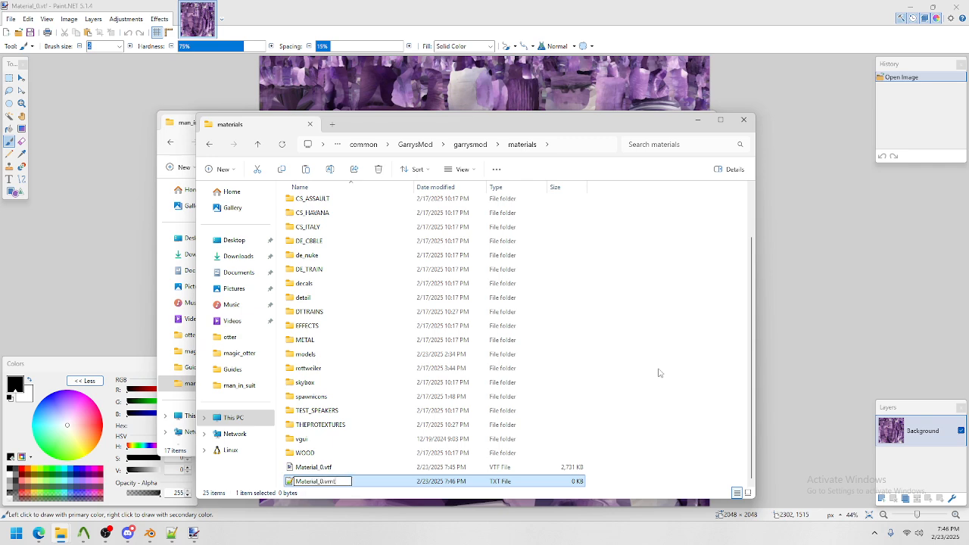
pyautogui.press('Return')
pyautogui.press('Return')
# Step: Open Material_0.vmt in Notepad++, write a VertexLitGeneric block with $basetexture "Material_0", and save it
pyautogui.doubleClick(321, 481)
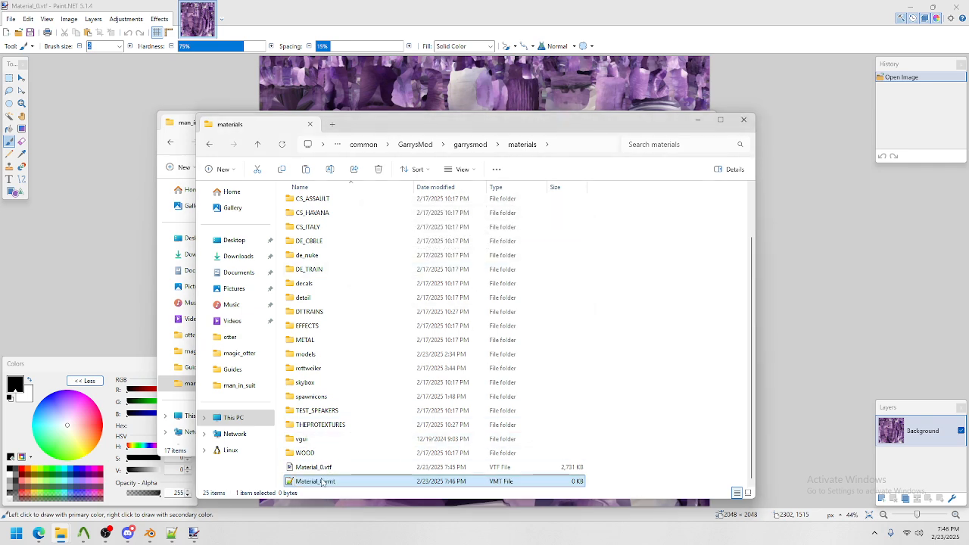
pyautogui.write('VertexLitGeneric {')
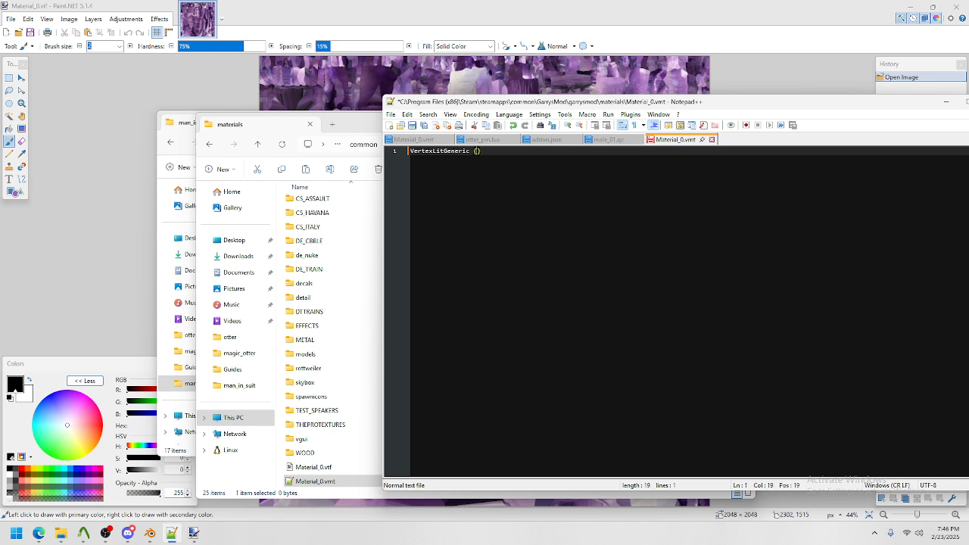
pyautogui.press('Return')
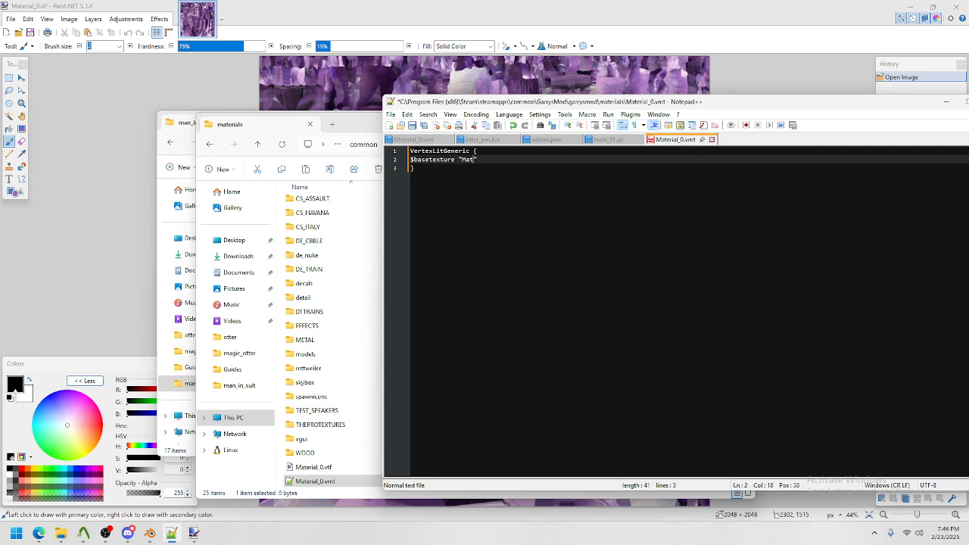
pyautogui.write('0')
pyautogui.hotkey('ctrl', 's')
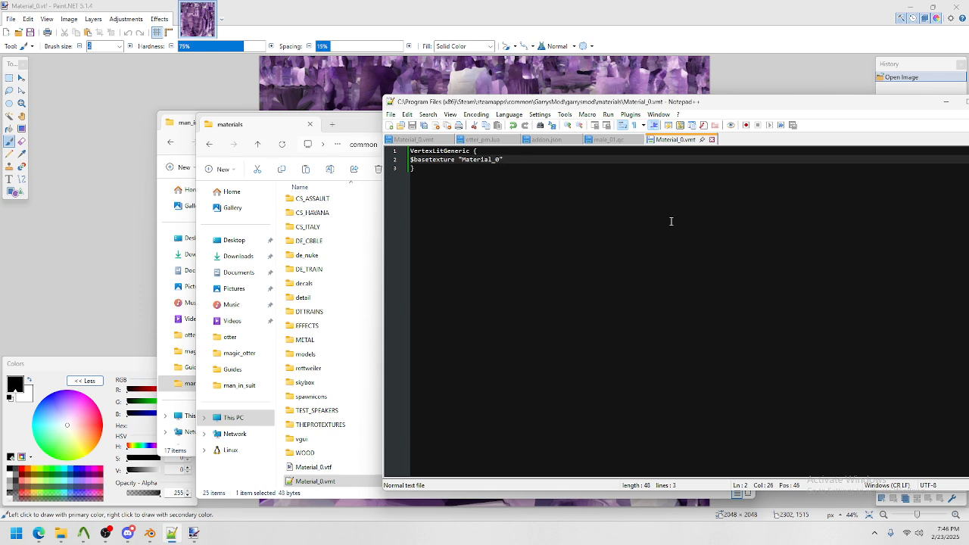
# Step: Try a materials/ prefix on the $basetexture path, remove it again, and save the VMT file
pyautogui.press('Return')
pyautogui.press('Return')
pyautogui.press('BackSpace')
pyautogui.press('BackSpace')
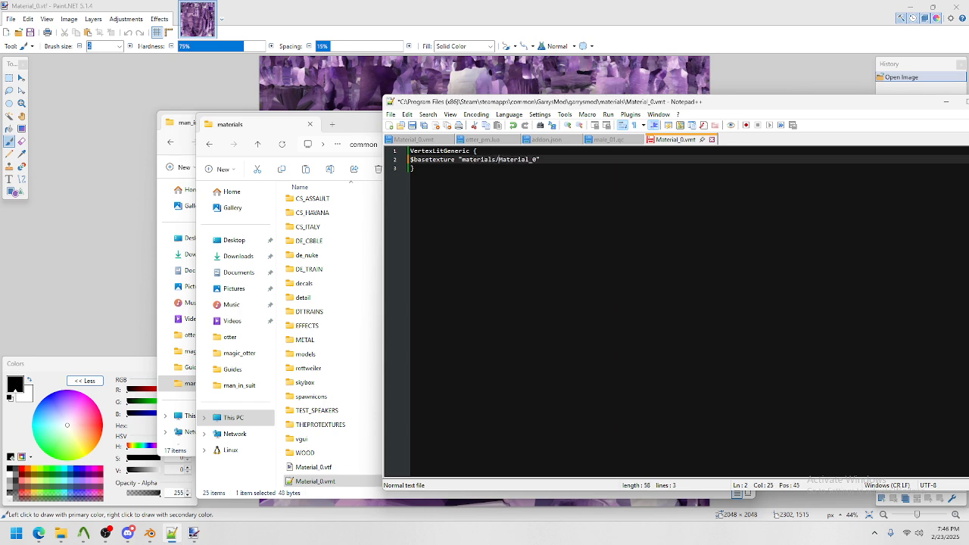
pyautogui.press('BackSpace')
pyautogui.press('BackSpace')
pyautogui.press('BackSpace')
pyautogui.press('BackSpace')
pyautogui.press('BackSpace')
pyautogui.press('BackSpace')
pyautogui.press('BackSpace')
pyautogui.press('BackSpace')
pyautogui.press('BackSpace')
pyautogui.press('BackSpace')
pyautogui.hotkey('ctrl', 's')
pyautogui.click(420, 170)
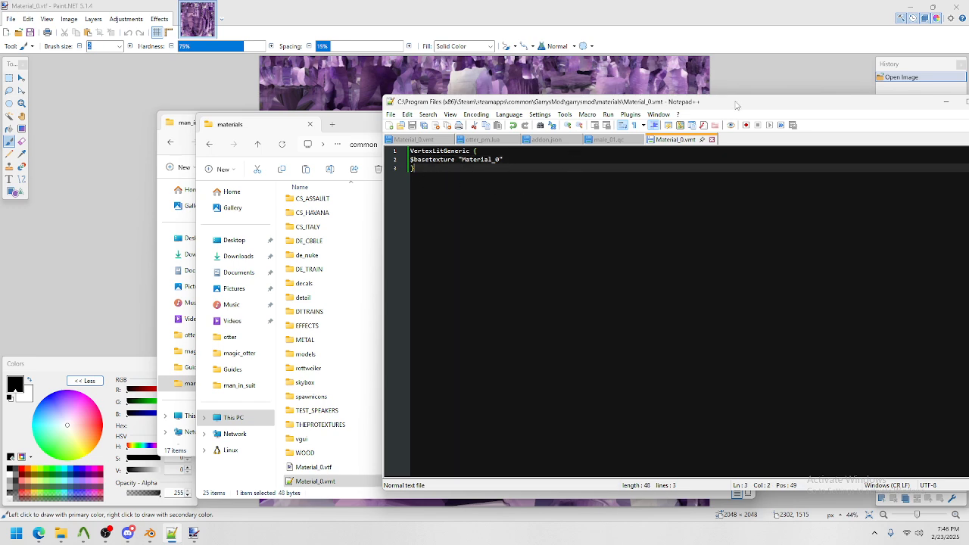
# Step: Return to the materials folder, check Material_0.vtf and Material_0.vmt, and bring the man_in_suit folder forward
pyautogui.moveTo(736, 105); pyautogui.dragTo(597, 102)
pyautogui.click(857, 98)
pyautogui.click(328, 470)
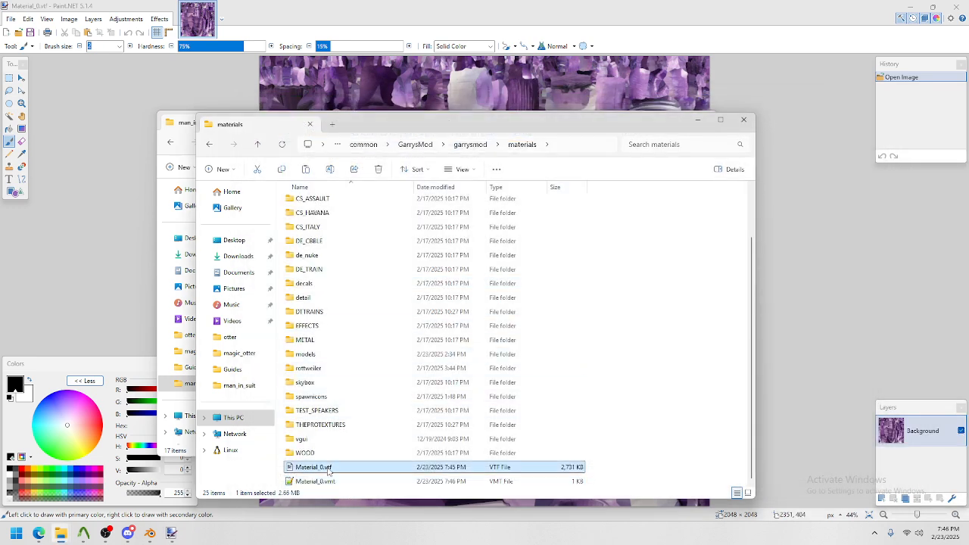
pyautogui.click(330, 482)
pyautogui.moveTo(324, 129)
pyautogui.mouseDown()
pyautogui.moveTo(388, 119)
pyautogui.moveTo(315, 123)
pyautogui.mouseUp()
pyautogui.click(230, 123)
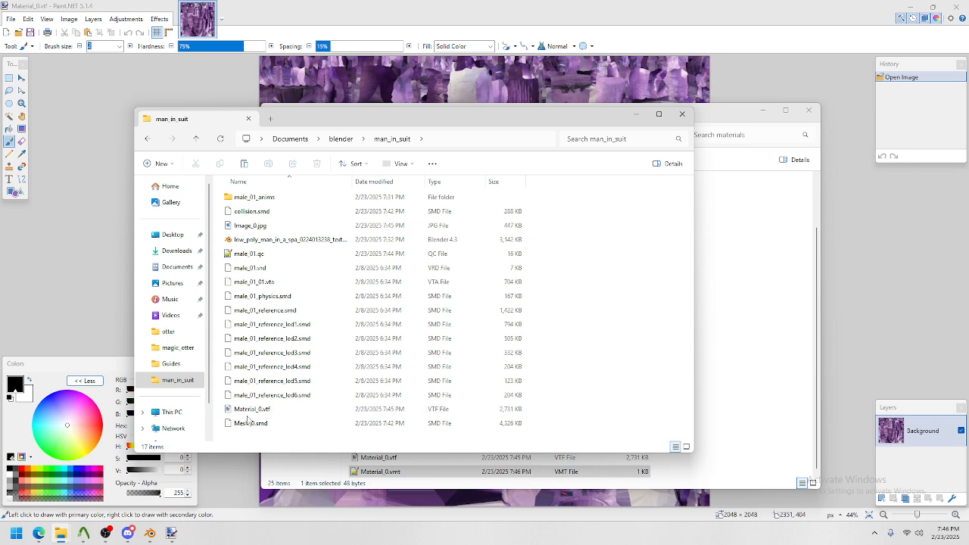
# Step: Switch to Crowbar, open the compiled player/spaceman.mdl in the model viewer, and show its animation sequence settings
pyautogui.click(84, 536)
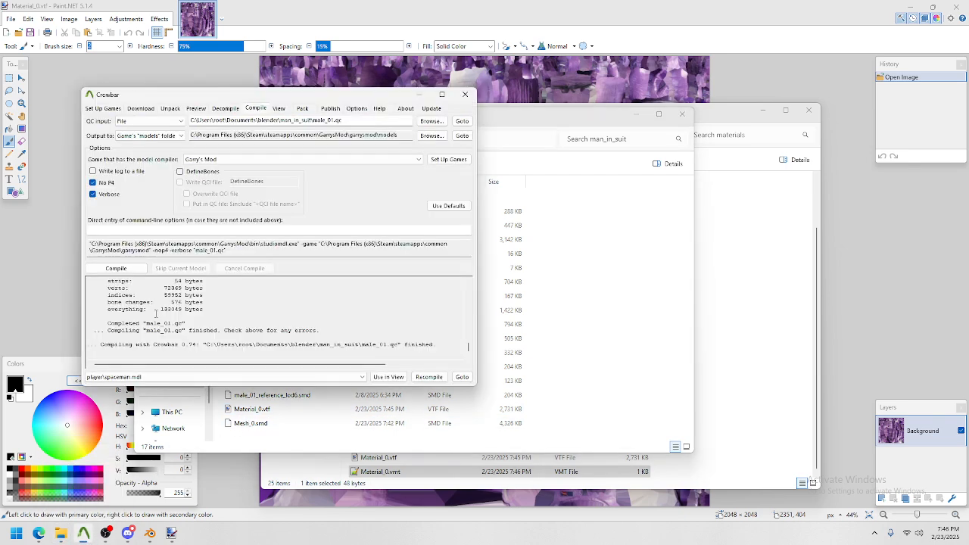
pyautogui.click(388, 376)
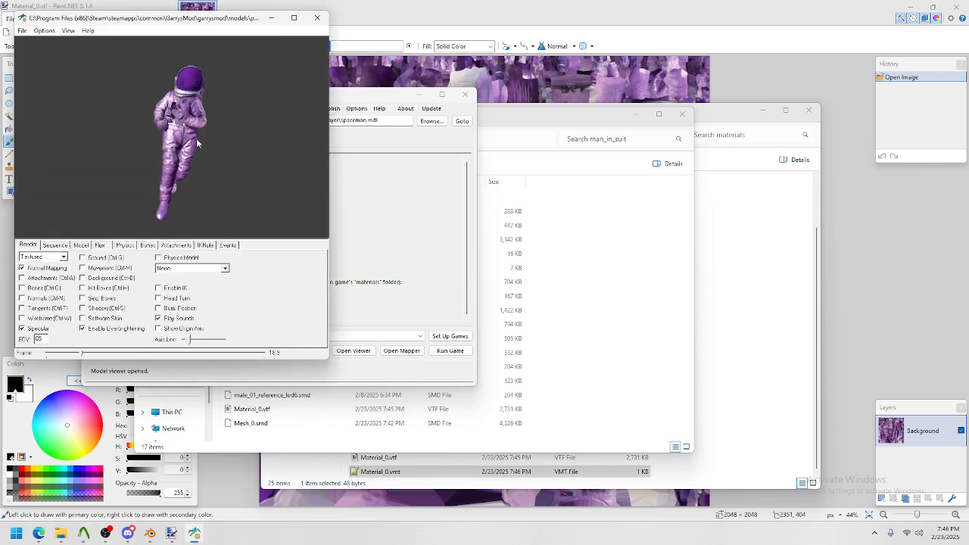
pyautogui.click(50, 245)
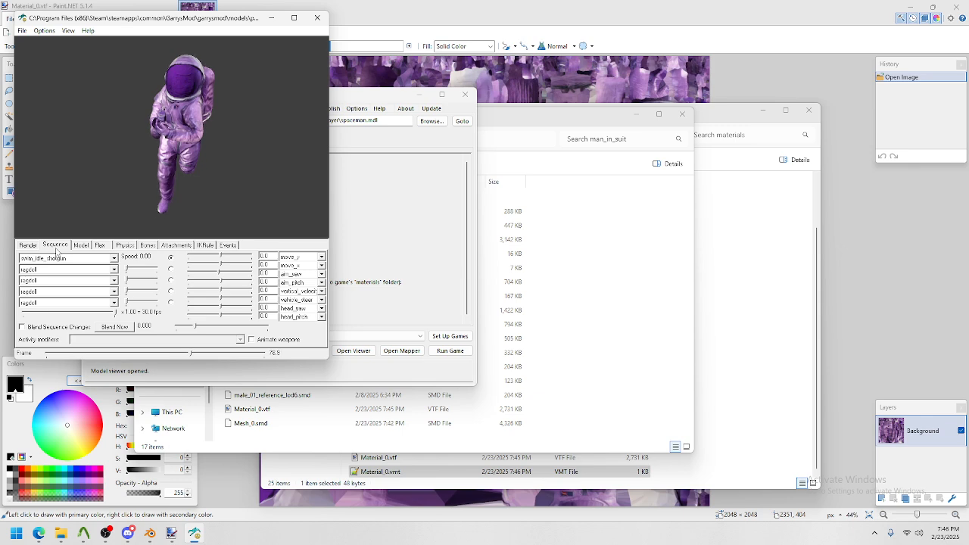
# Step: Preview the swimming_grenade and walk_melee2 animation sequences on the spaceman model
pyautogui.click(73, 260)
pyautogui.click(77, 287)
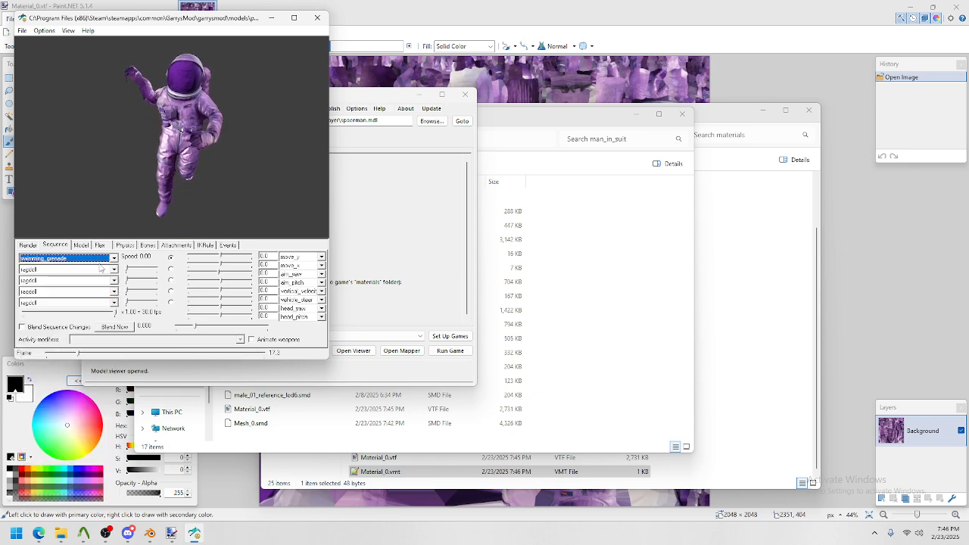
pyautogui.click(114, 260)
pyautogui.scroll(-5, 93, 347)
pyautogui.click(89, 368)
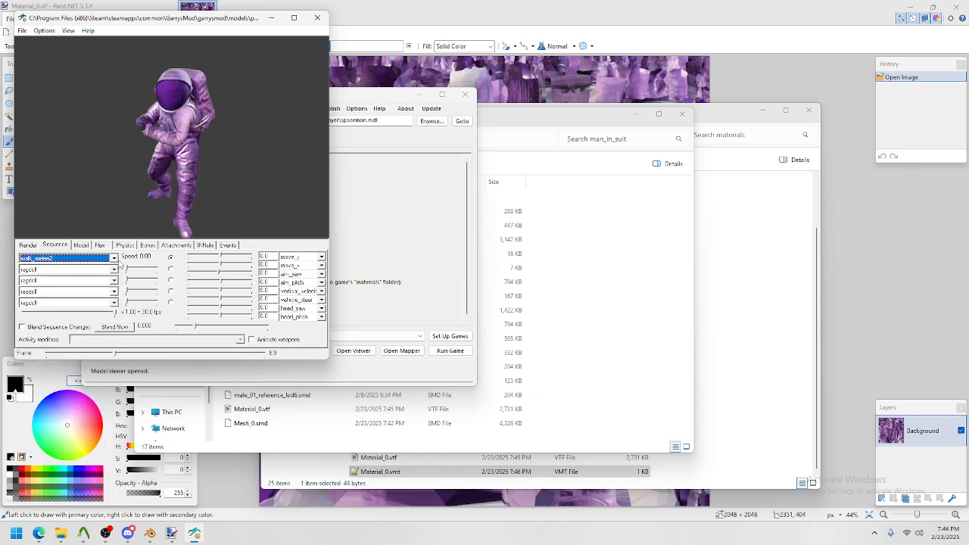
pyautogui.moveTo(197, 159)
pyautogui.mouseDown()
pyautogui.moveTo(244, 151)
pyautogui.moveTo(287, 129)
pyautogui.moveTo(191, 142)
pyautogui.moveTo(228, 159)
pyautogui.moveTo(196, 157)
pyautogui.mouseUp()
# Step: Play the zombie_cwalk_04 sequence and examine the astronaut's texture and mesh deformation up close and from several sides
pyautogui.click(113, 259)
pyautogui.scroll(-3, 81, 338)
pyautogui.click(82, 356)
pyautogui.moveTo(150, 160); pyautogui.dragTo(150, 111, button='right')
pyautogui.moveTo(140, 165); pyautogui.dragTo(92, 148)
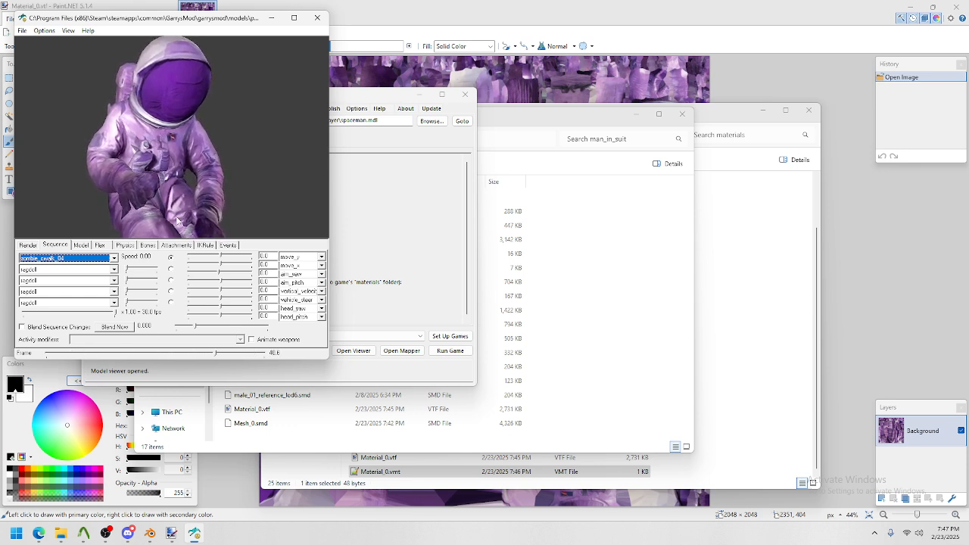
pyautogui.moveTo(161, 144); pyautogui.dragTo(166, 181, button='right')
pyautogui.moveTo(165, 180); pyautogui.dragTo(148, 152)
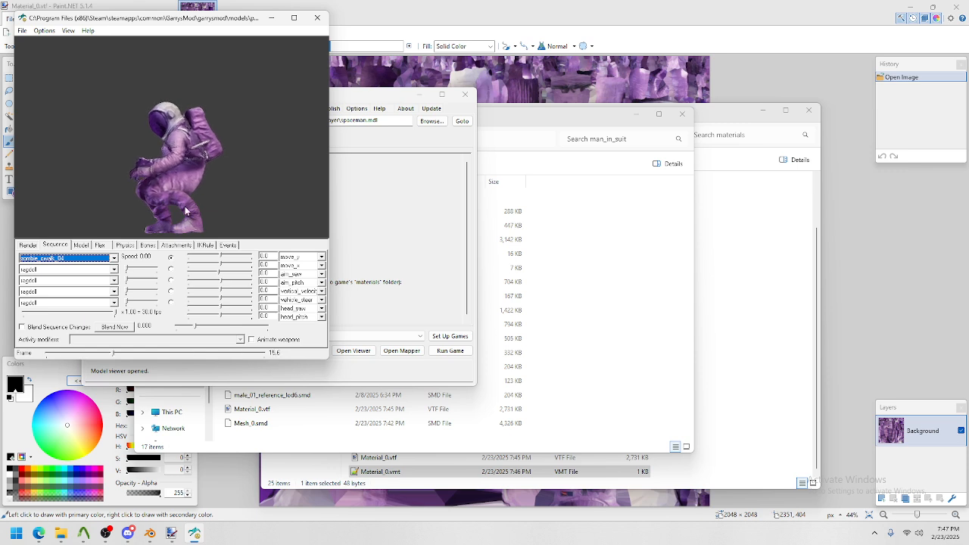
pyautogui.moveTo(164, 171); pyautogui.dragTo(244, 175)
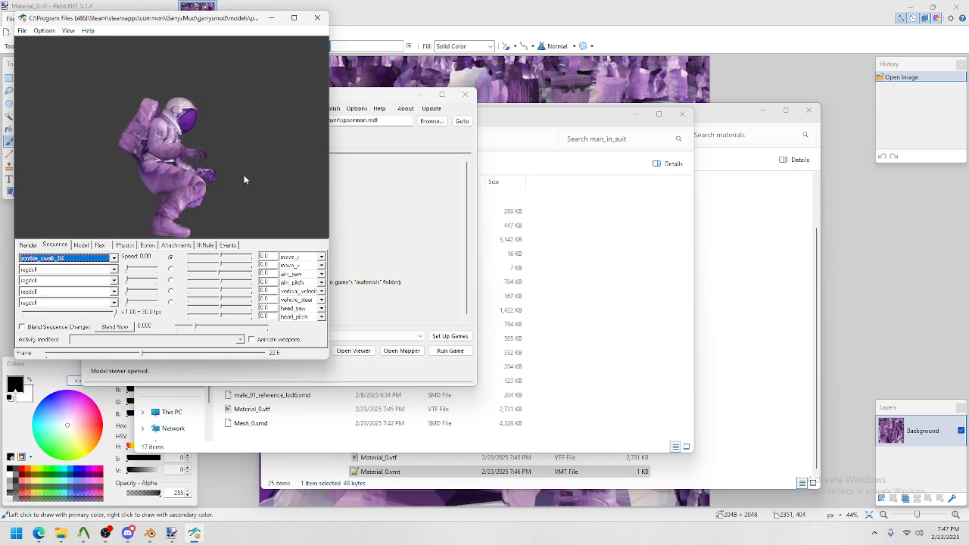
pyautogui.moveTo(161, 217); pyautogui.dragTo(127, 178)
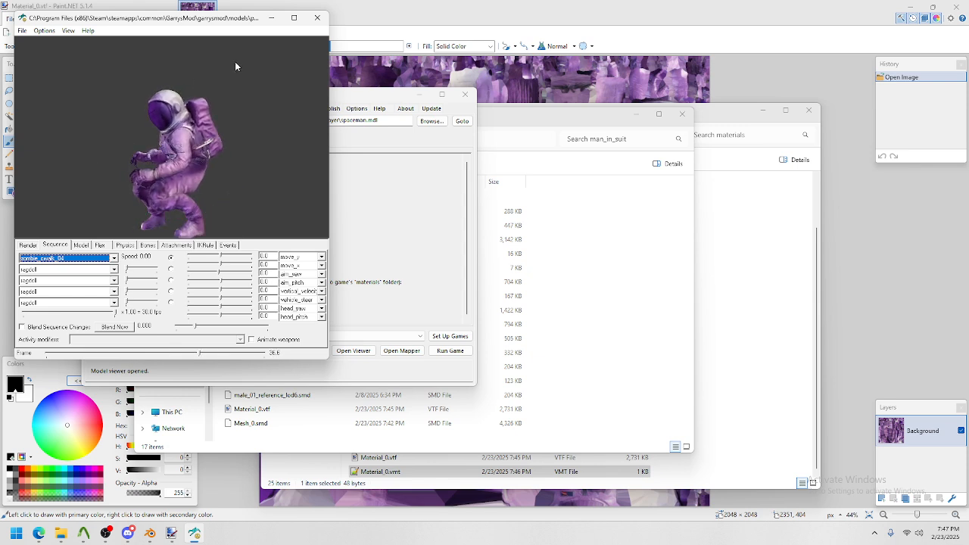